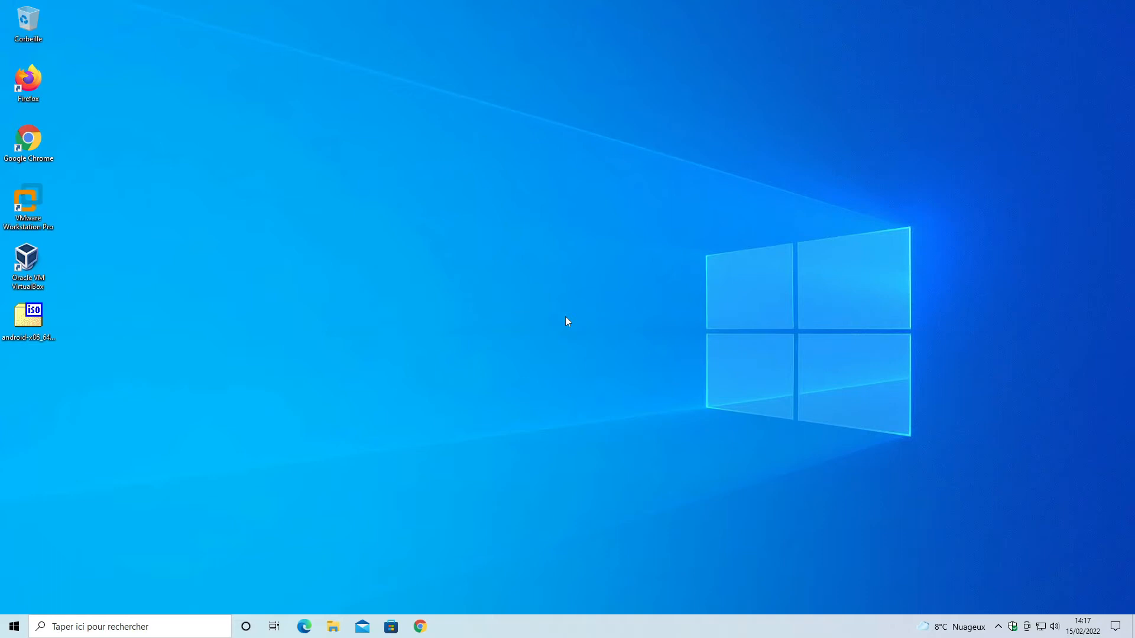
Step: Launch Google Chrome and close the What's New page, keeping the blank new tab
left_click(420, 627)
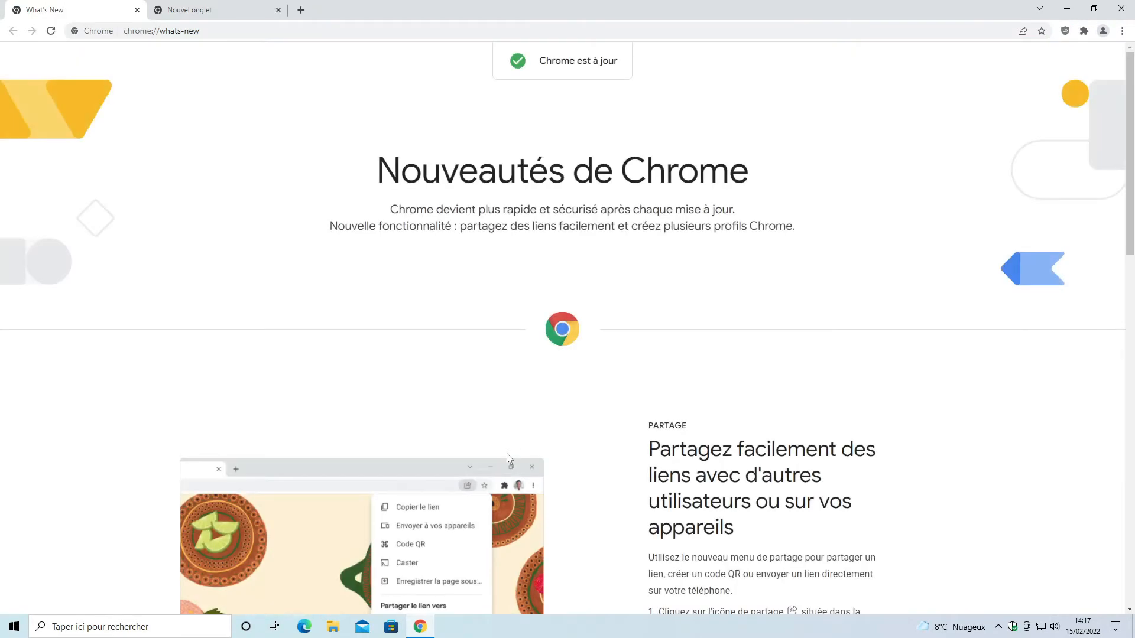
left_click(137, 10)
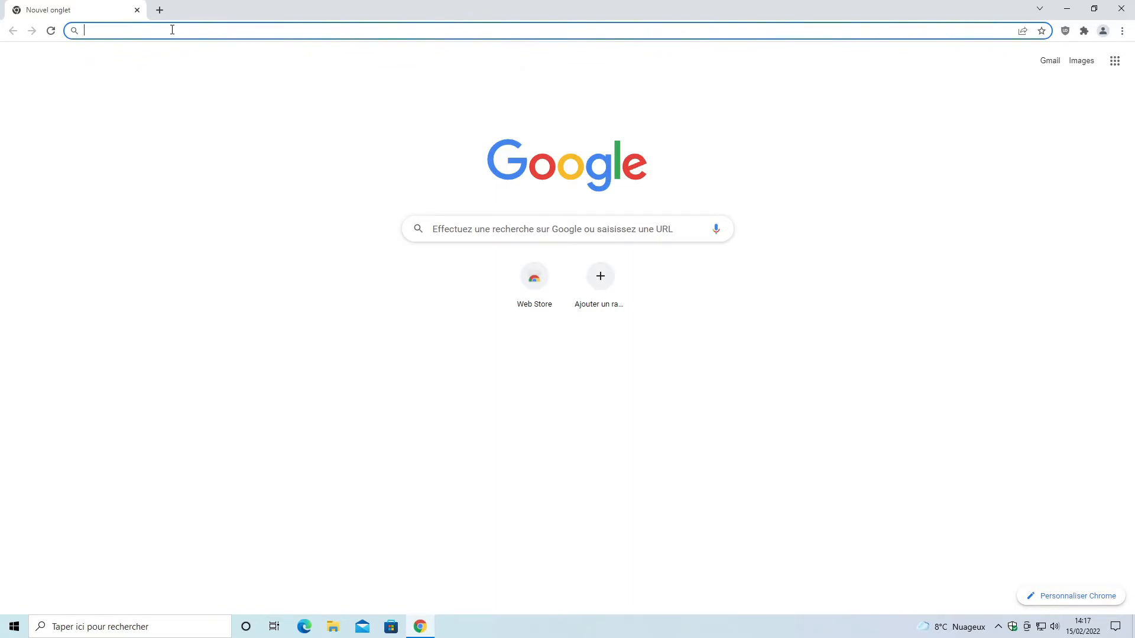
Step: Search Windows for "vir" to check for VirtualBox, and return to the browser's address bar without launching anything
left_click(129, 632)
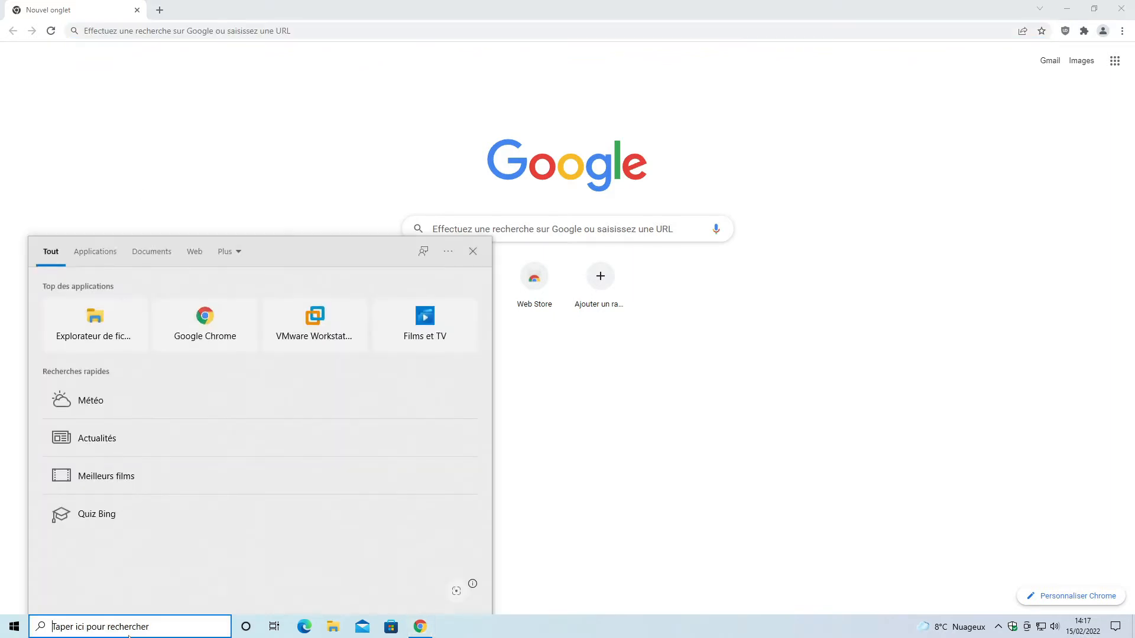
type("vir")
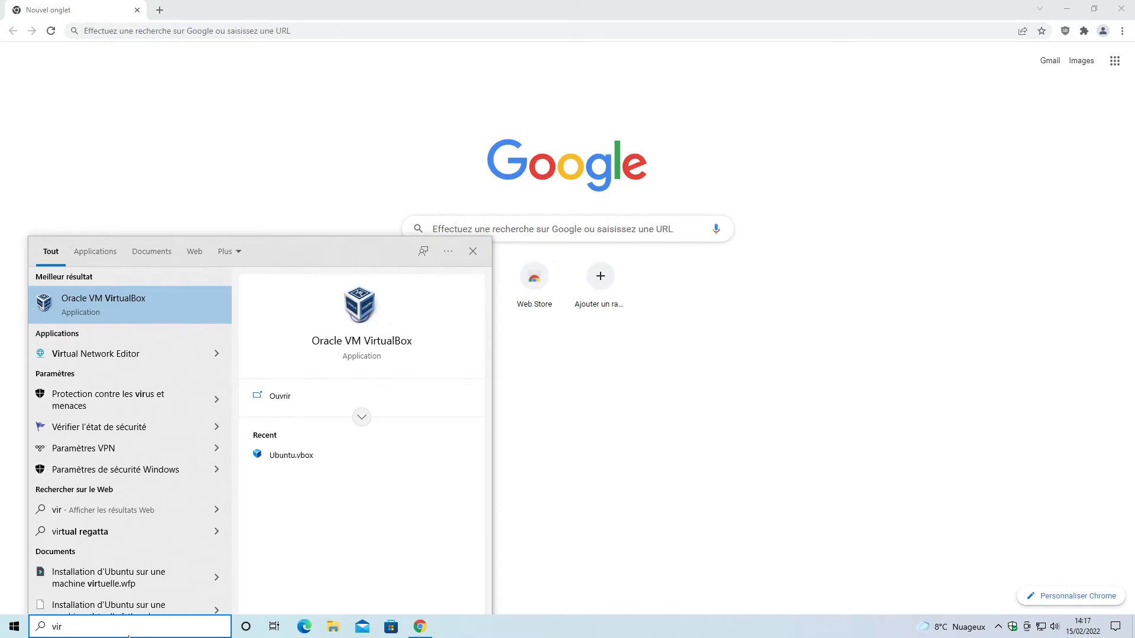
left_click(273, 30)
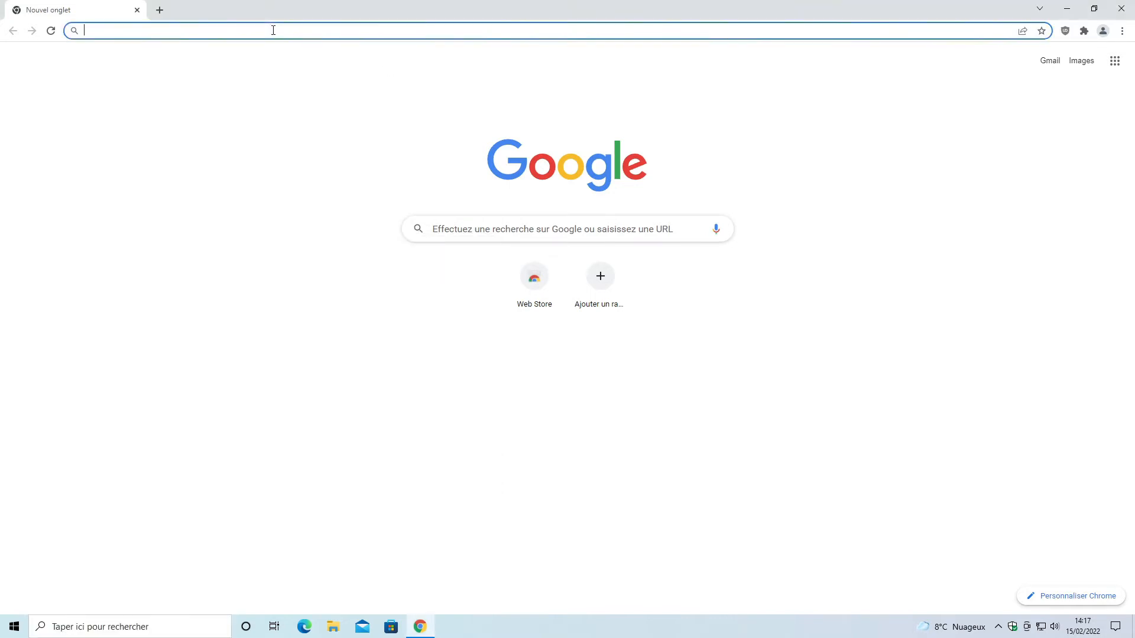
Step: Search Google for "télécharger virtualbox" and accept the settings check notice
type("t")
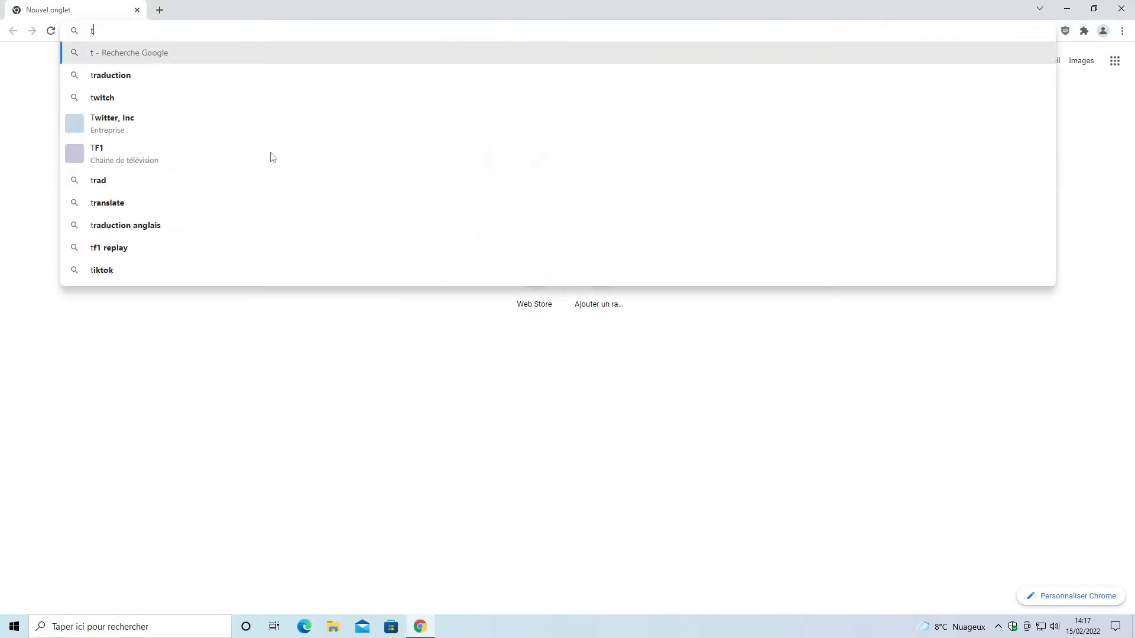
type("élécharger ")
type("vir")
key("Down")
key("Down")
key("Return")
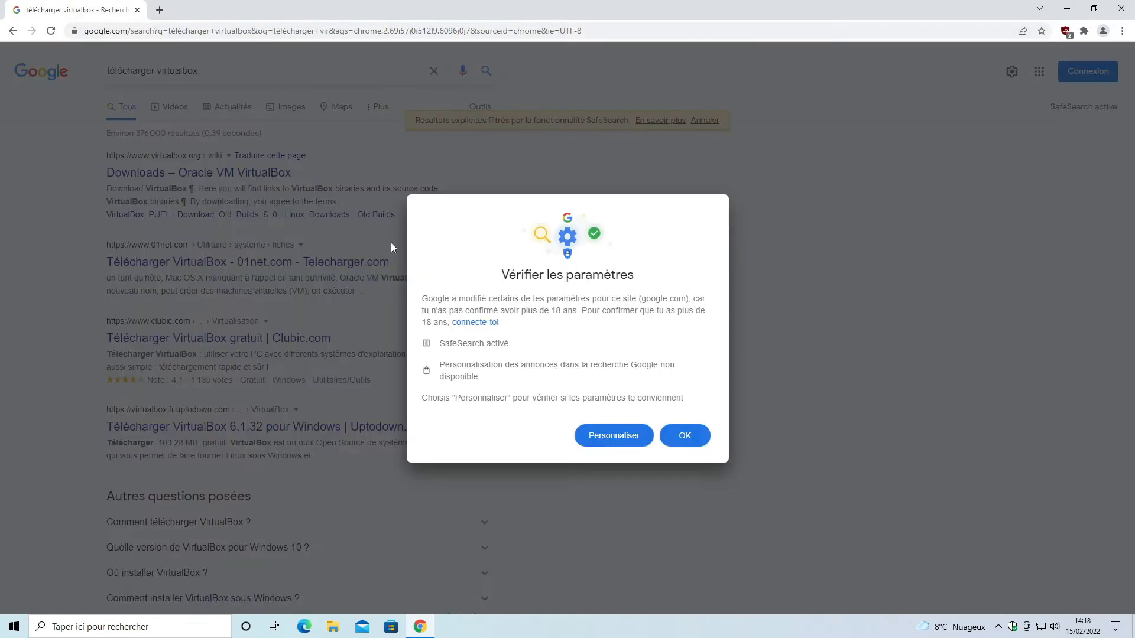
left_click(691, 437)
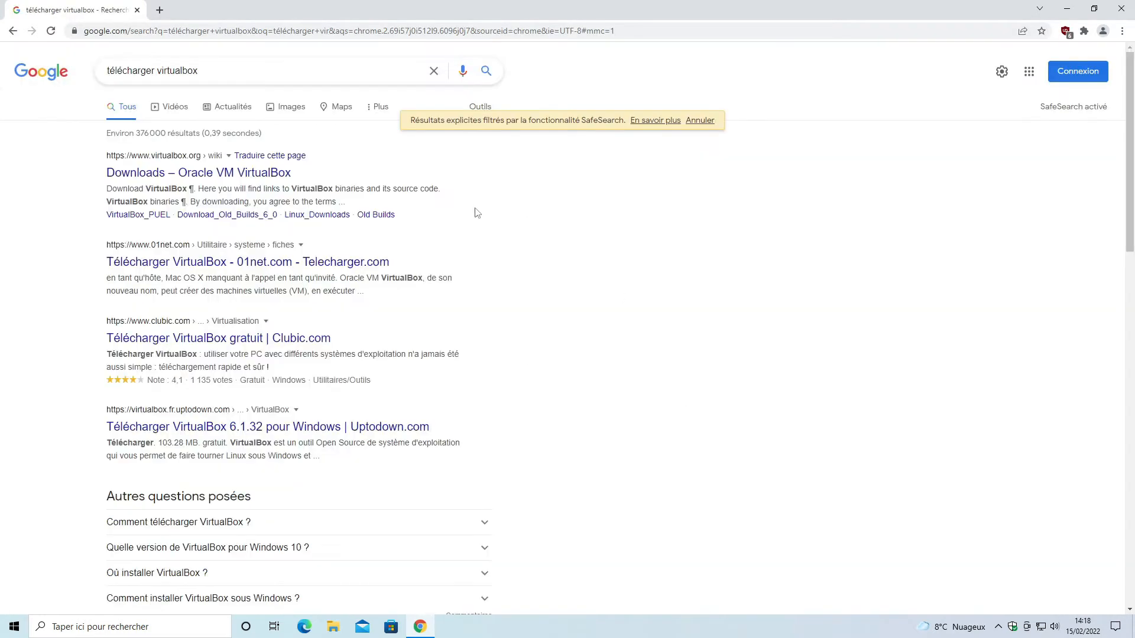
Step: Open the Downloads – Oracle VM VirtualBox result, dismiss the translation offer and review the VirtualBox 6.1.32 platform packages
left_click(216, 176)
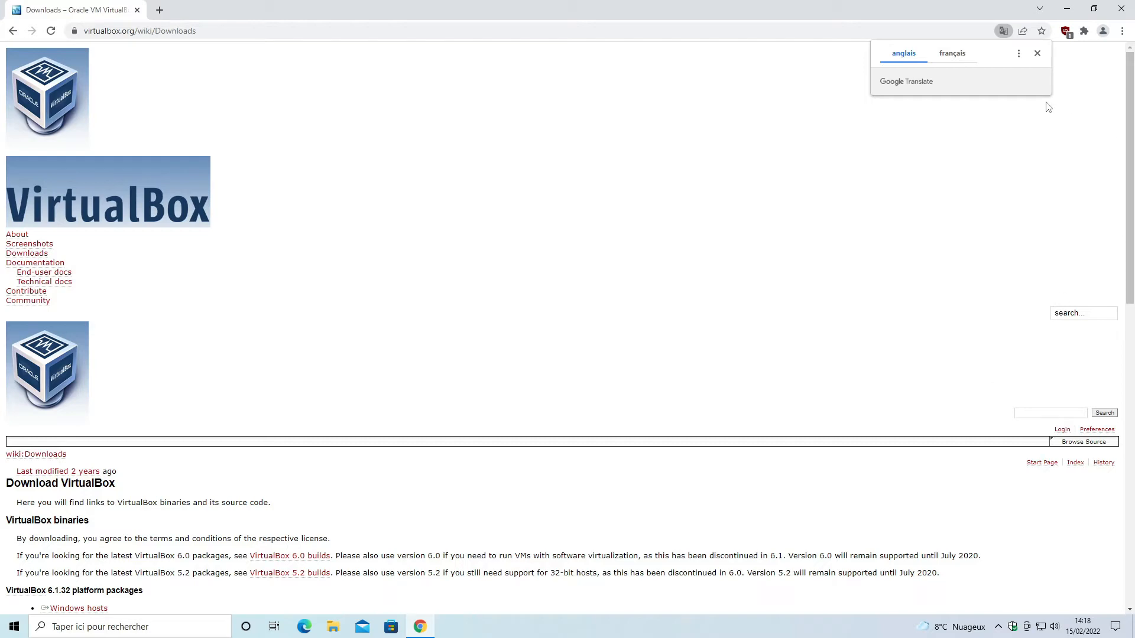
left_click(1037, 53)
scroll(539, 387, "down", 5)
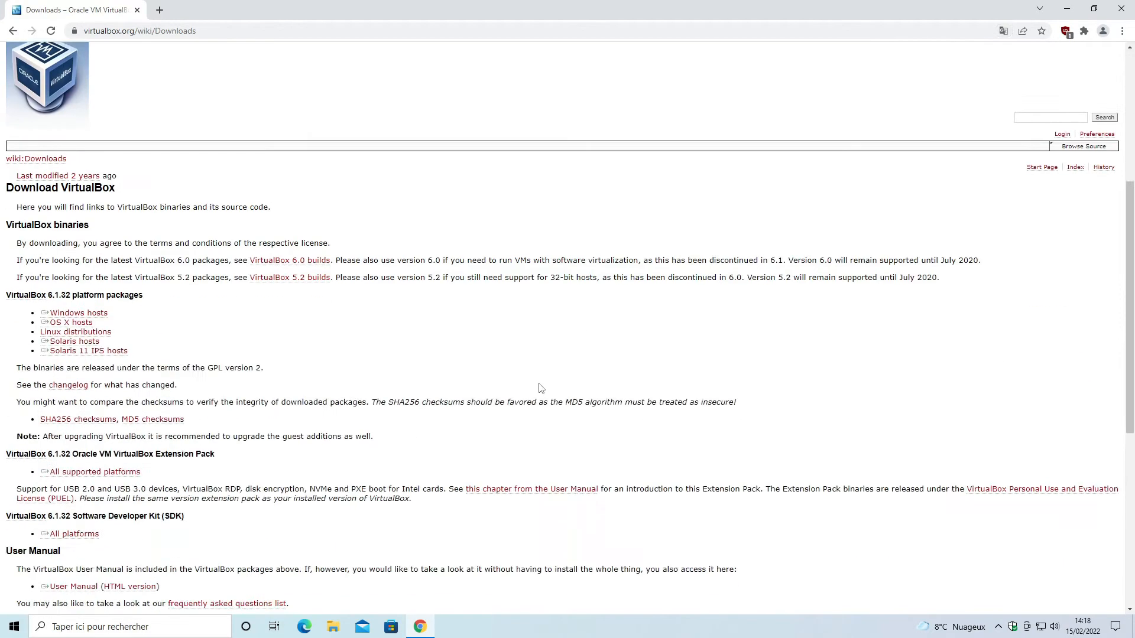
scroll(539, 388, "down", 1)
scroll(539, 388, "up", 7)
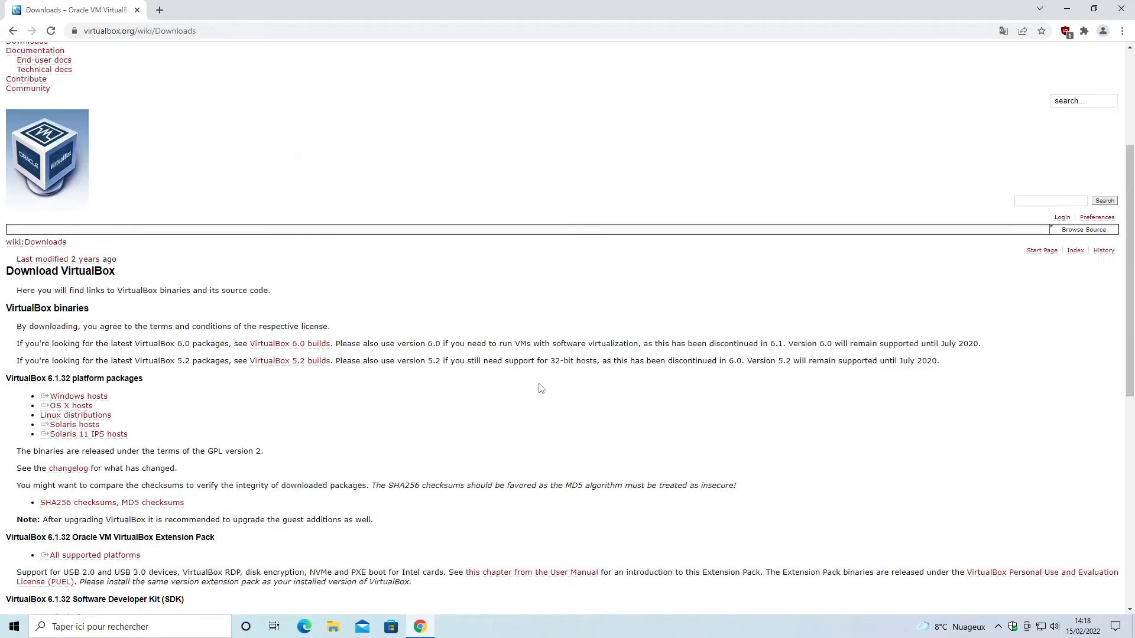
scroll(539, 387, "down", 5)
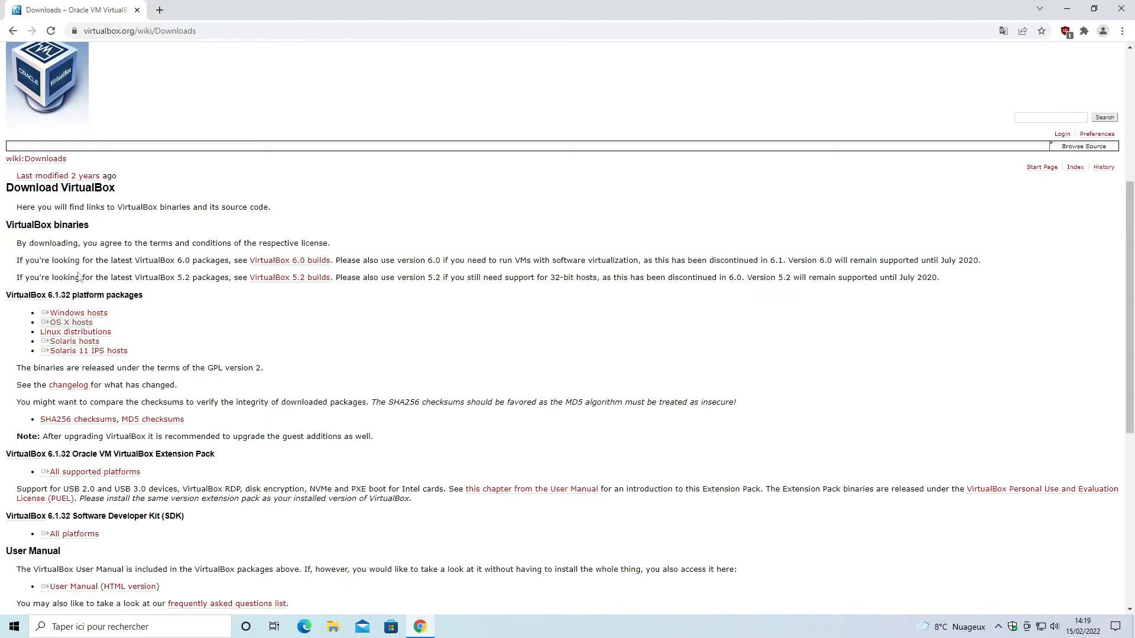
Step: Replace the VirtualBox page with a new tab and search Google for "telecharger android x86 pour pc"
left_click(159, 10)
left_click(137, 10)
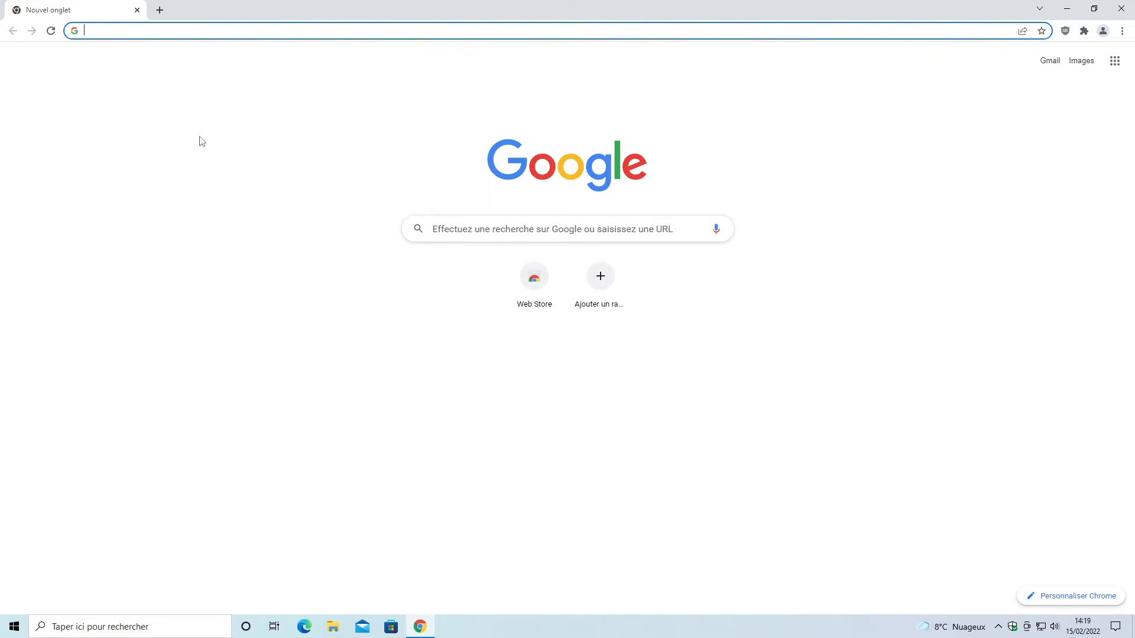
type("télé")
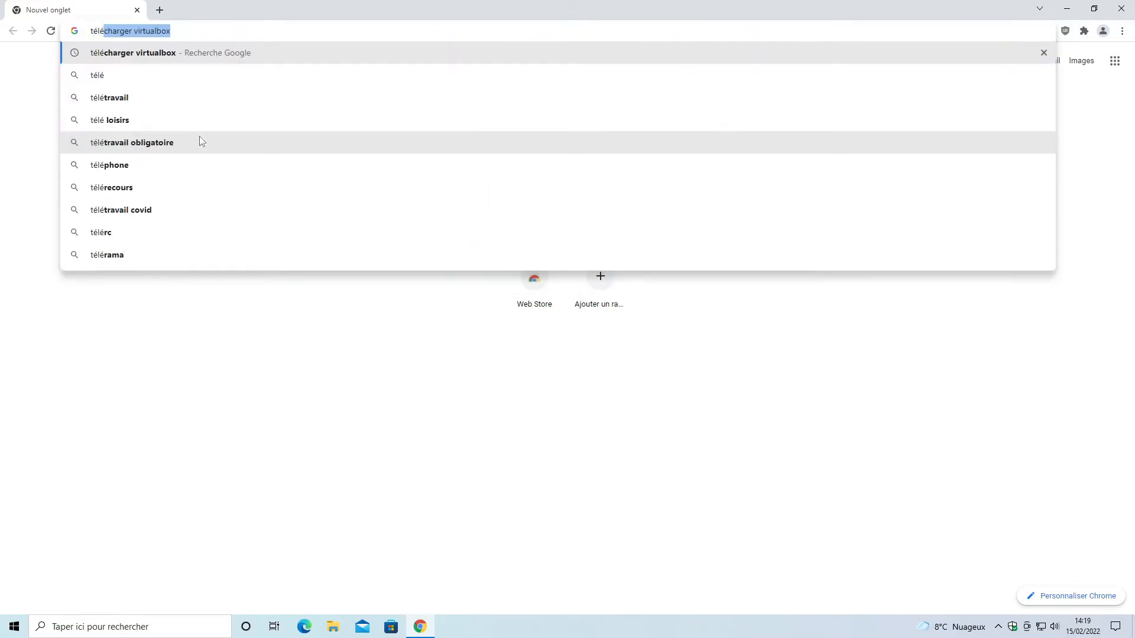
type("charger ")
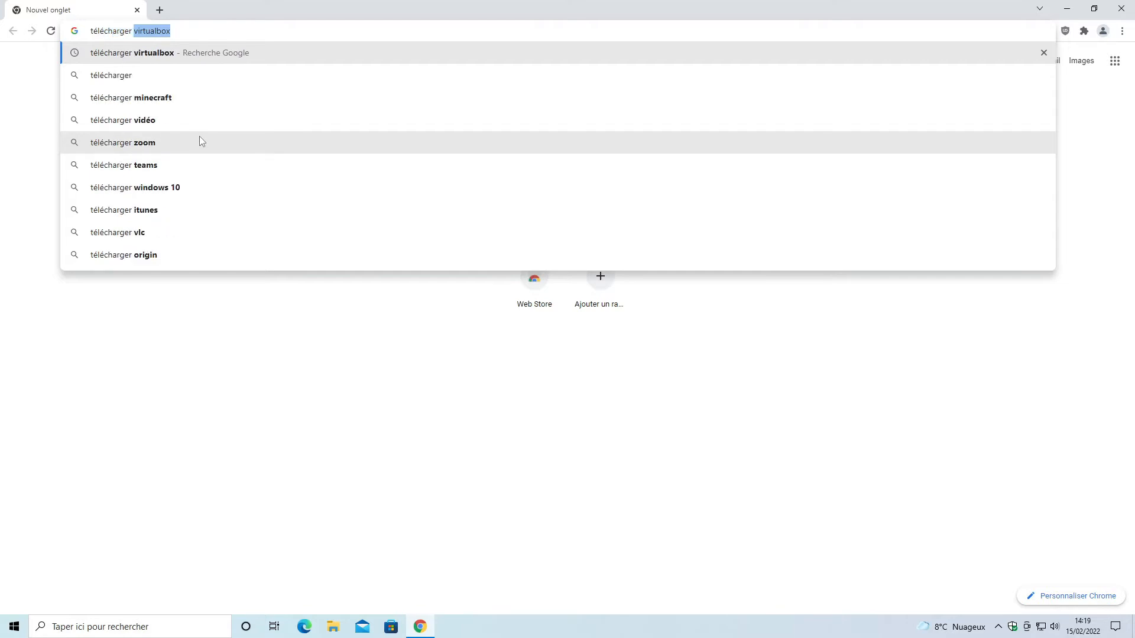
type("android")
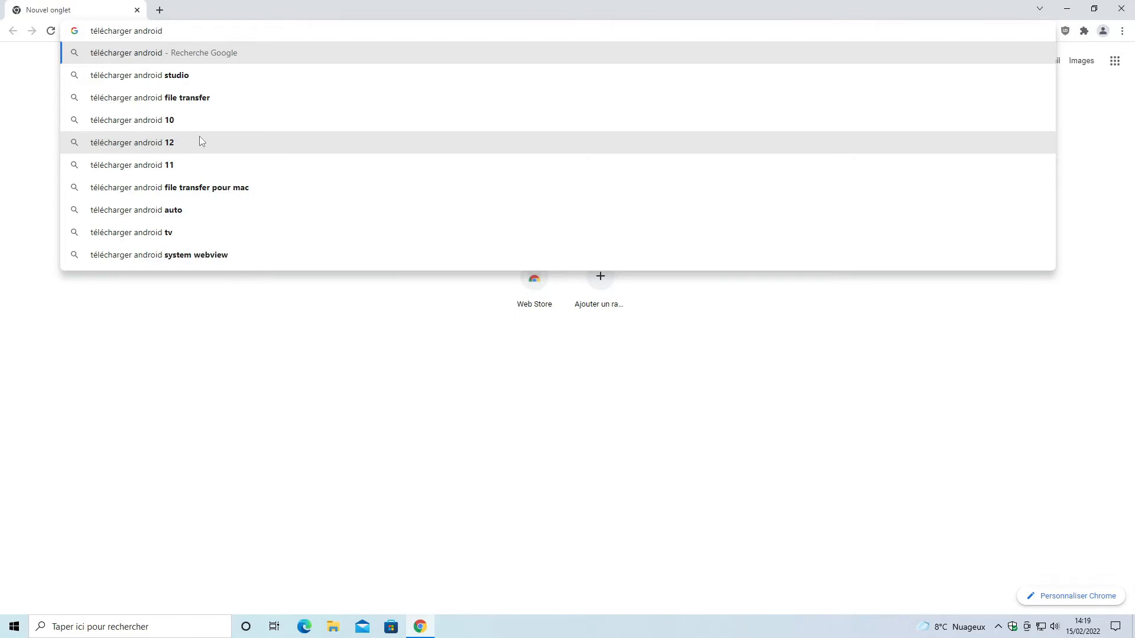
type("x")
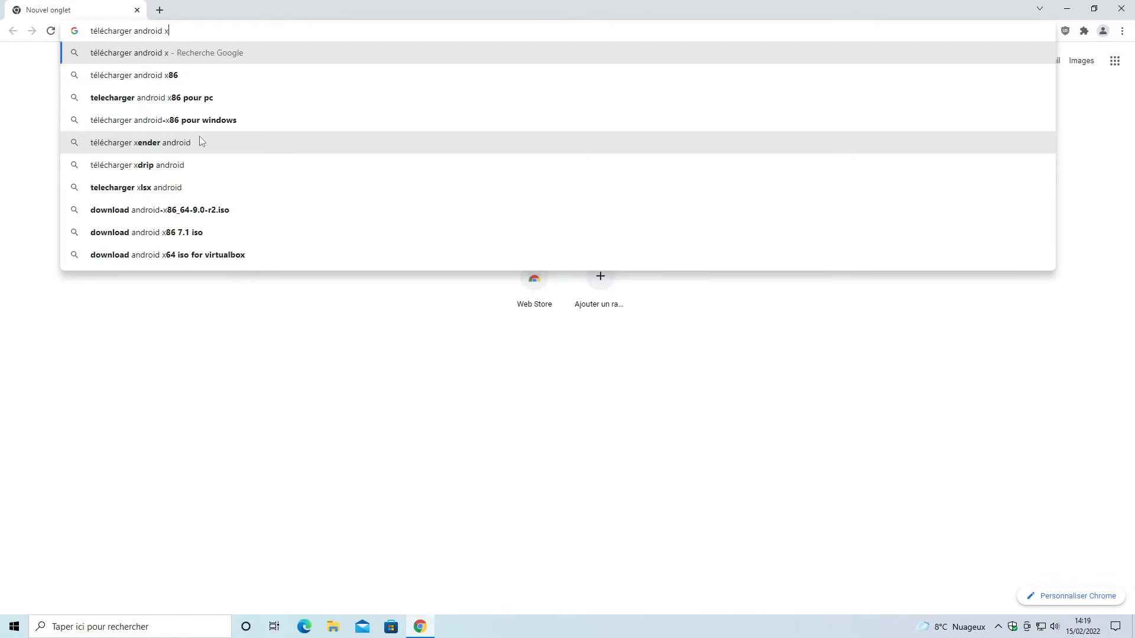
type("86")
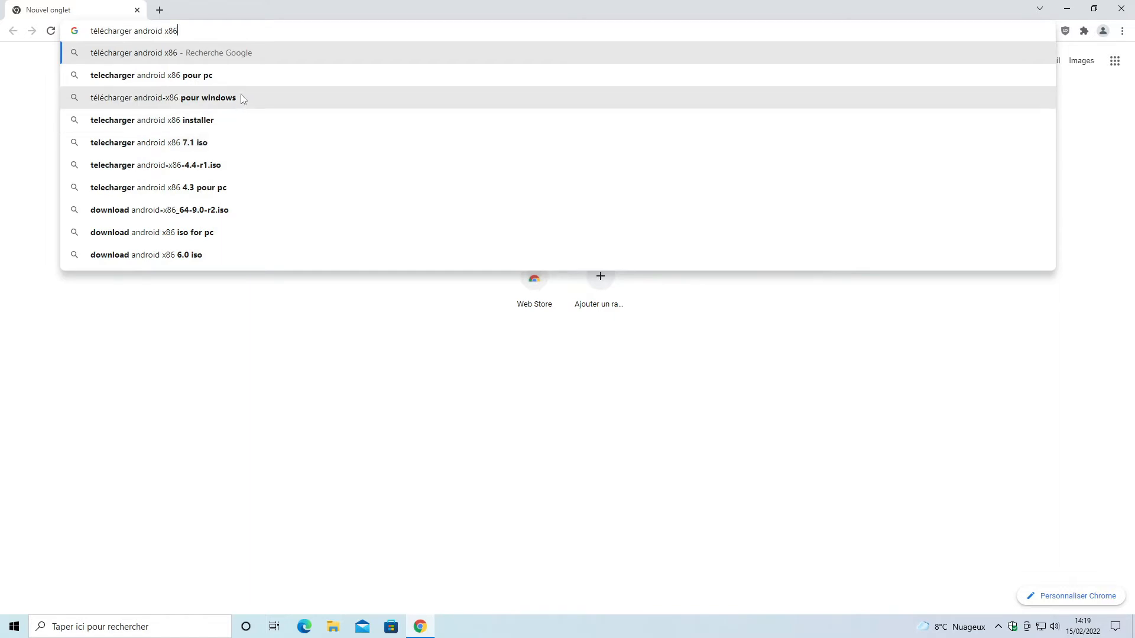
left_click(241, 78)
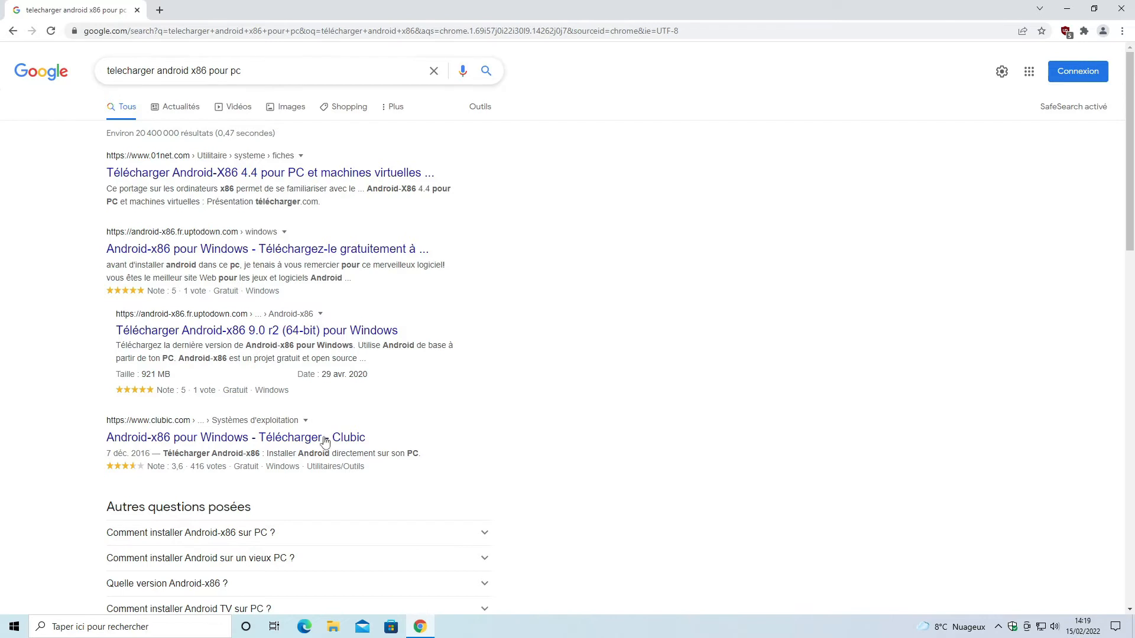
Step: Look through the results and shorten the search query to "telecharger android x86"
scroll(456, 400, "down", 8)
scroll(651, 374, "down", 6)
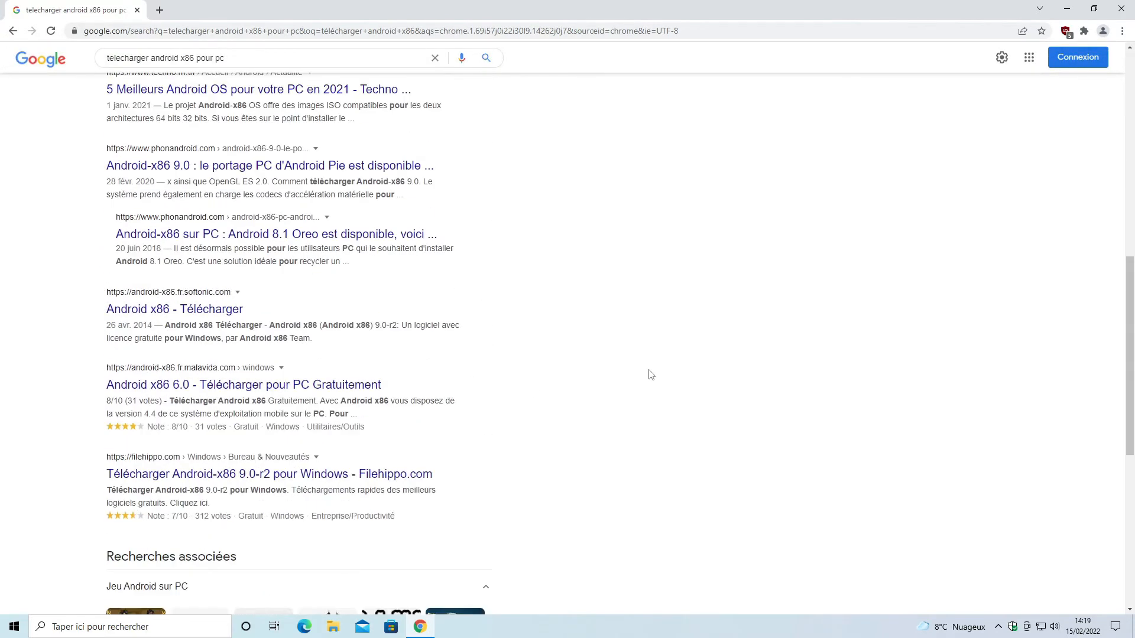
scroll(651, 375, "up", 12)
scroll(651, 374, "up", 3)
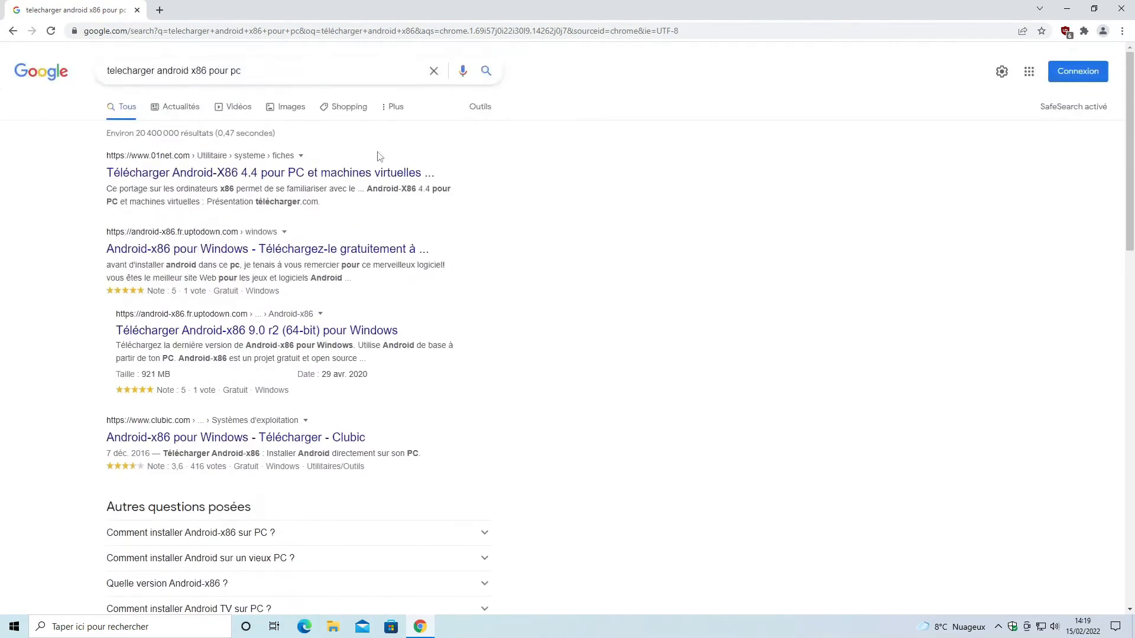
left_click_drag(273, 71, 207, 93)
key("BackSpace")
key("Return")
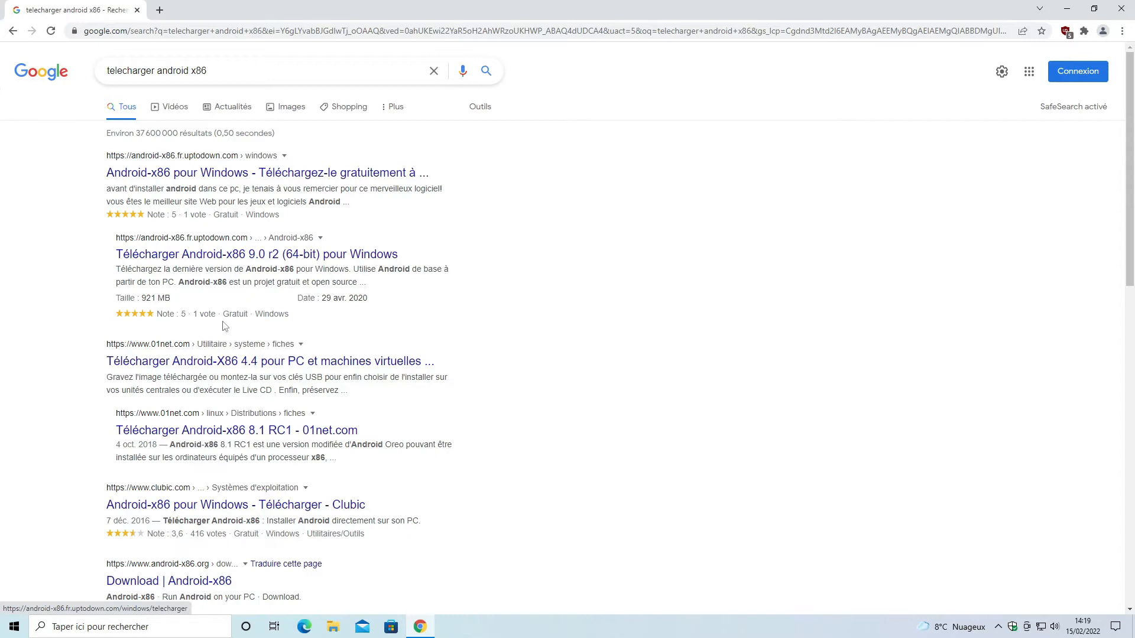
Step: Open the Download | Android-x86 result from android-x86.org and bookmark the page in Barre de favoris
scroll(354, 331, "down", 3)
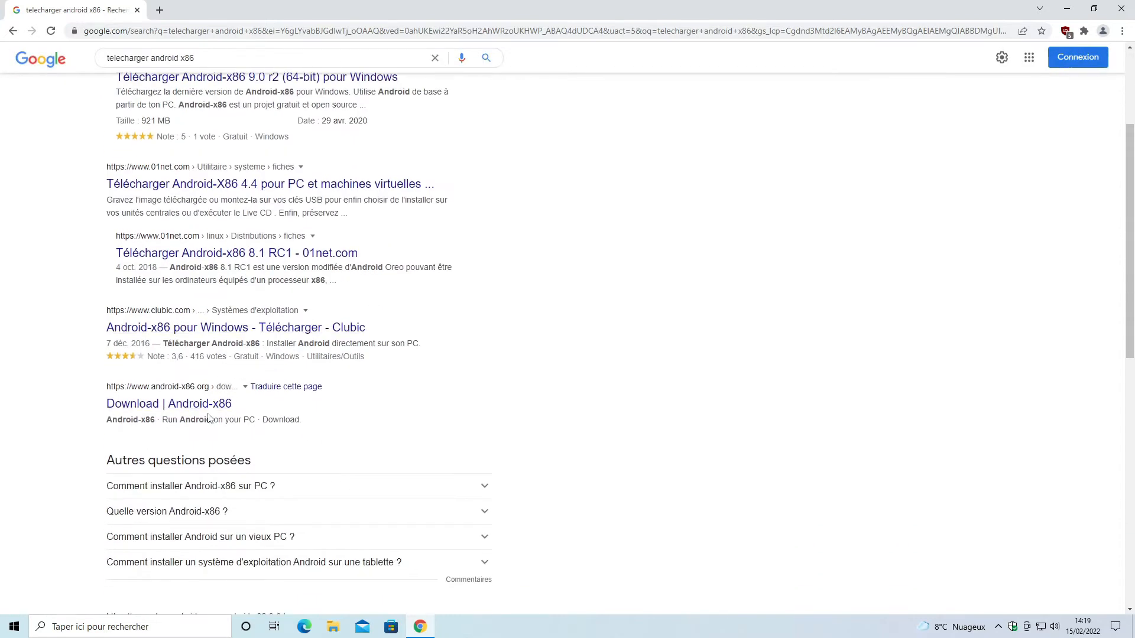
scroll(254, 177, "up", 3)
scroll(254, 154, "down", 1)
scroll(254, 155, "down", 4)
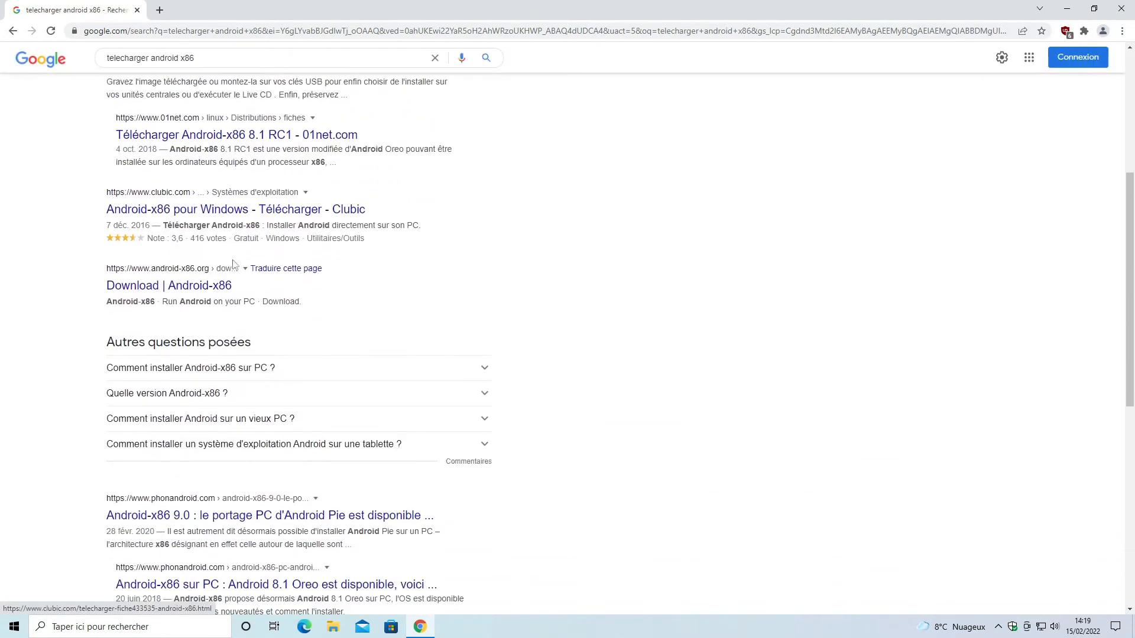
left_click(152, 290)
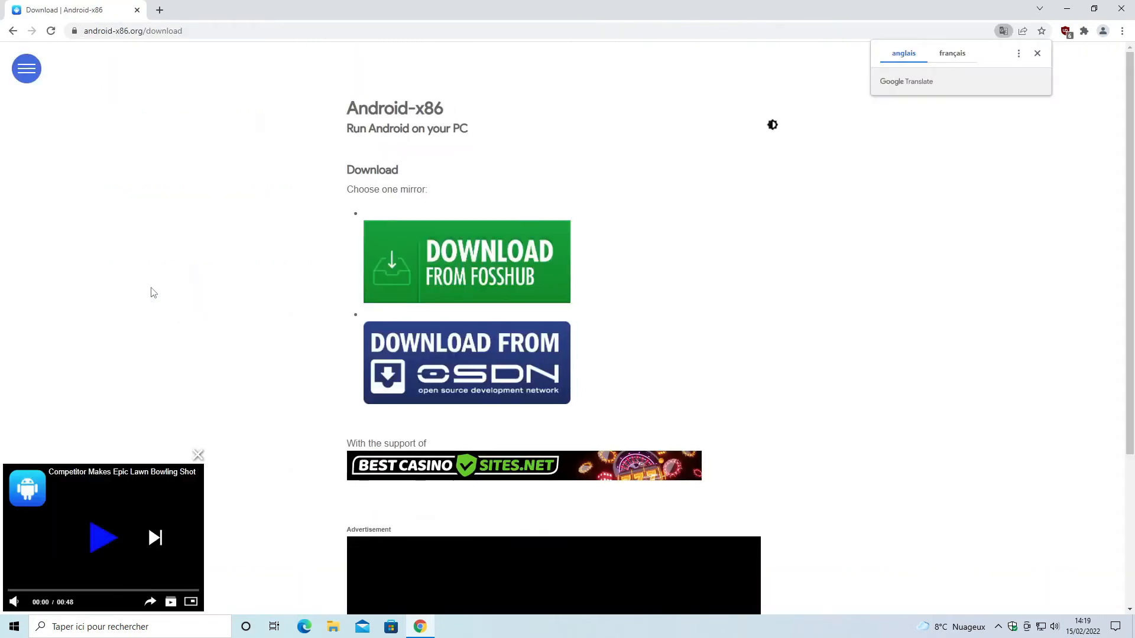
left_click(1042, 31)
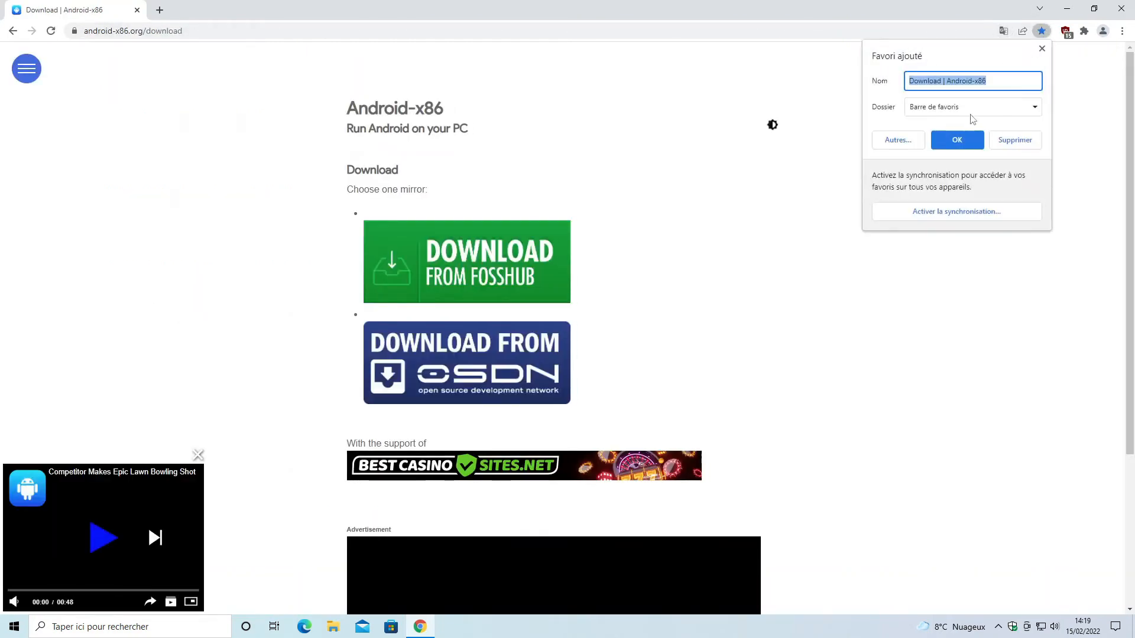
left_click(972, 143)
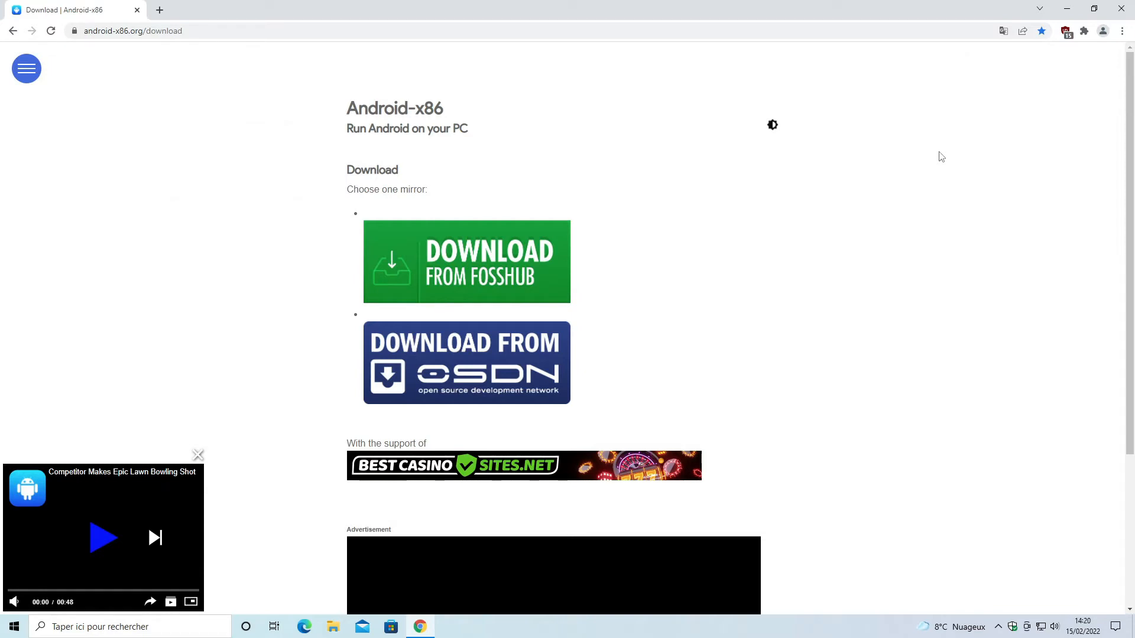
left_click(478, 354)
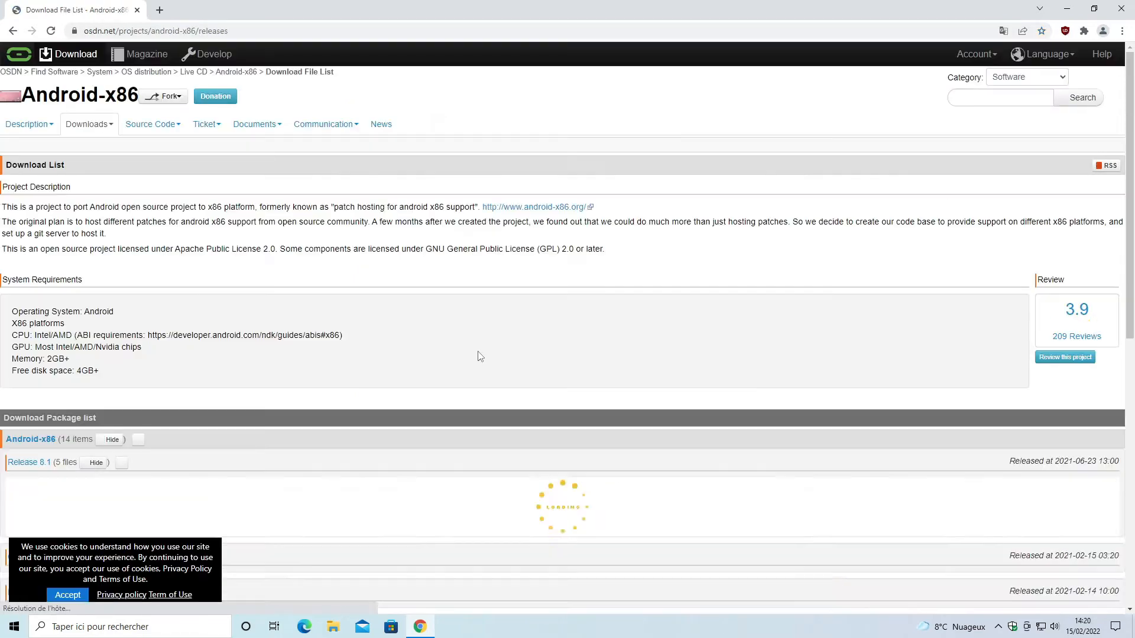
scroll(480, 357, "down", 3)
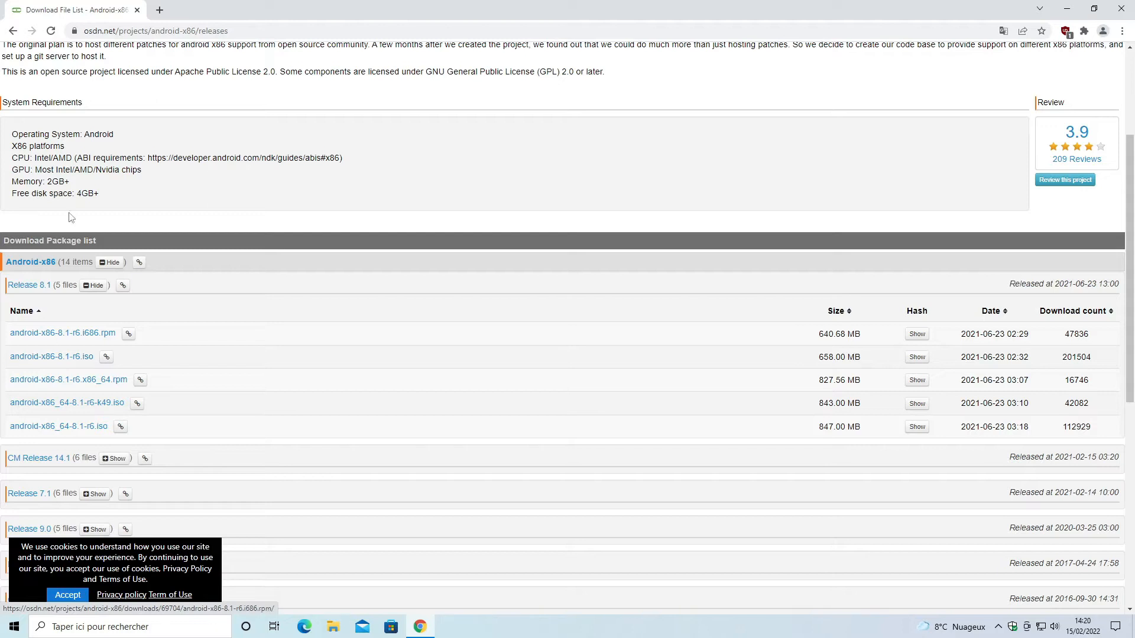
left_click(13, 31)
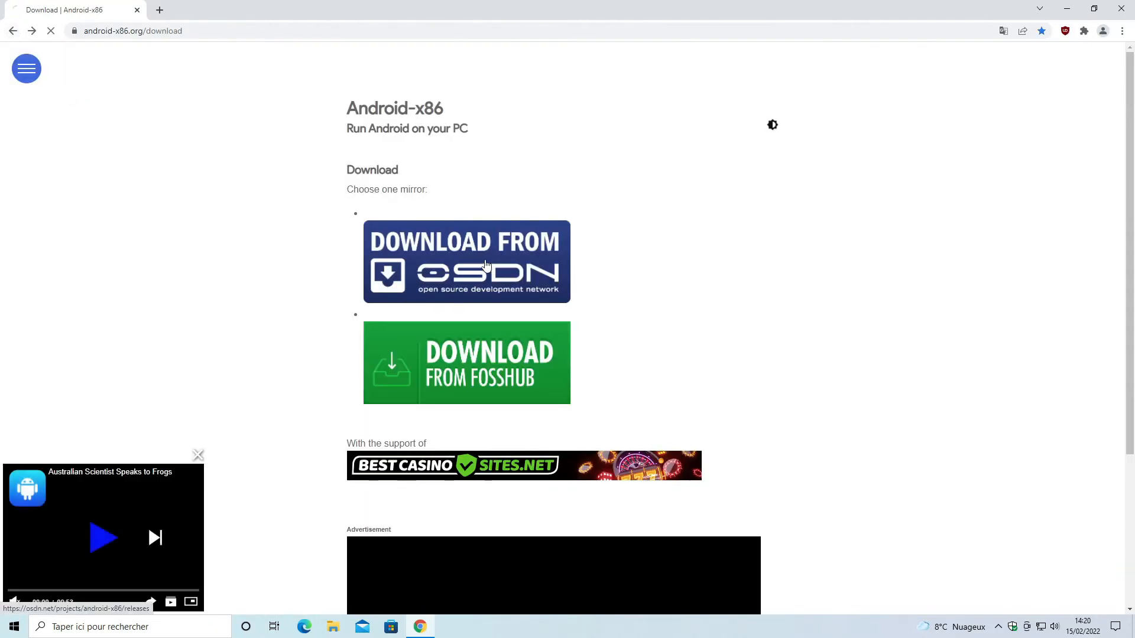
Step: Open the OSDN mirror's Android-x86 releases page and review the download package list, including the Release 8.1 files
left_click(487, 264)
scroll(488, 264, "down", 4)
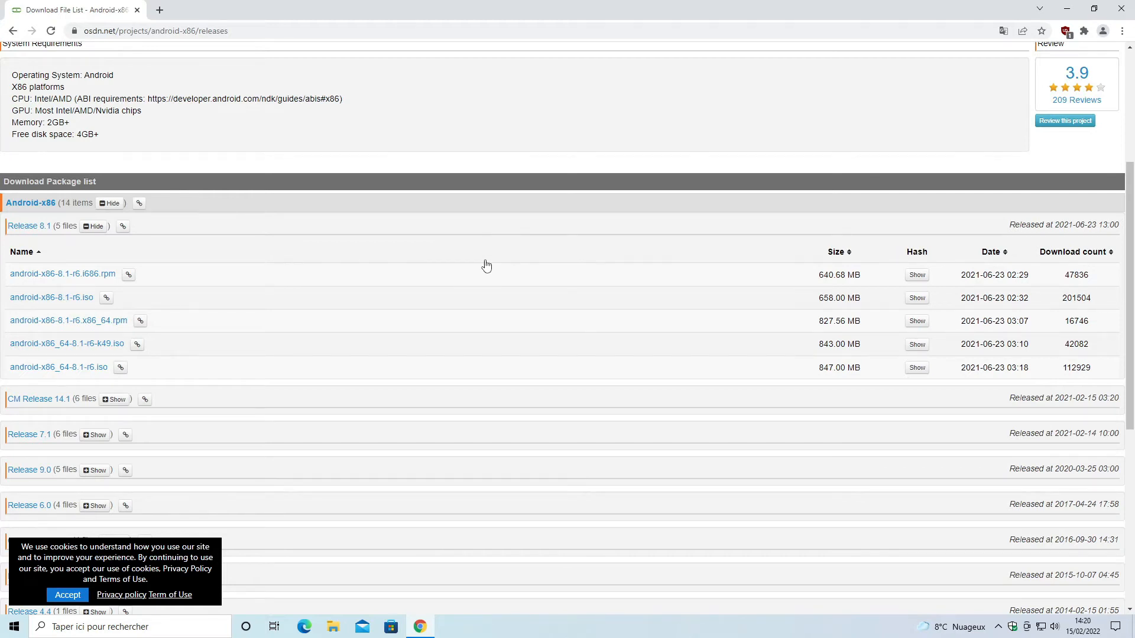
scroll(486, 266, "down", 3)
scroll(486, 265, "up", 3)
scroll(508, 222, "up", 3)
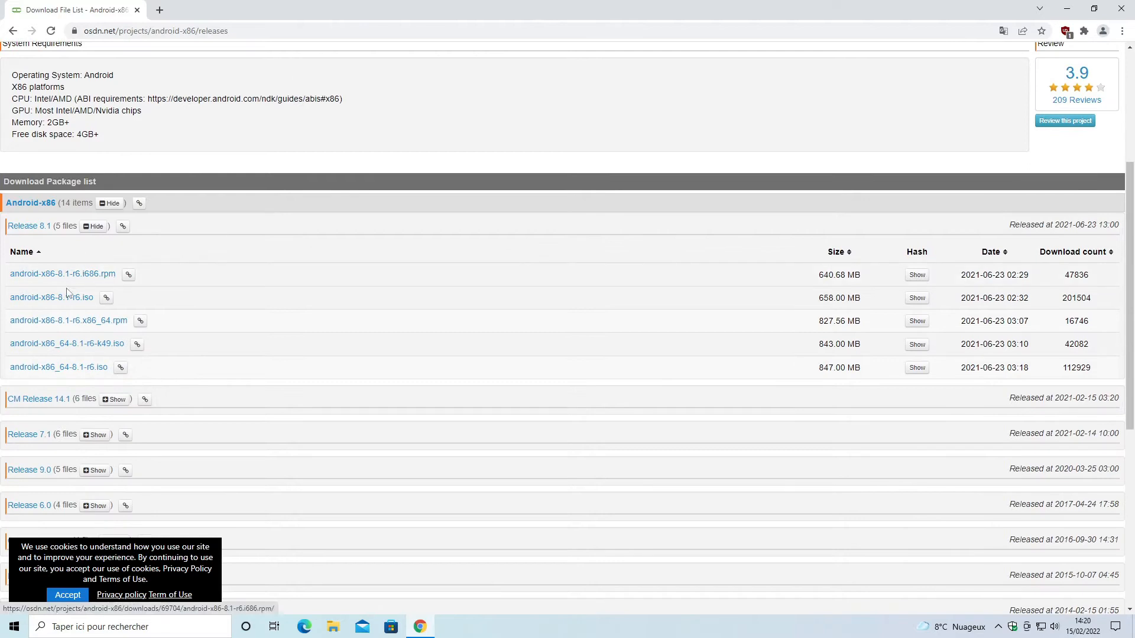
Step: Minimize the browser to the desktop and select the android-x86_64-9.0-r2.iso file
left_click(420, 626)
left_click(29, 323)
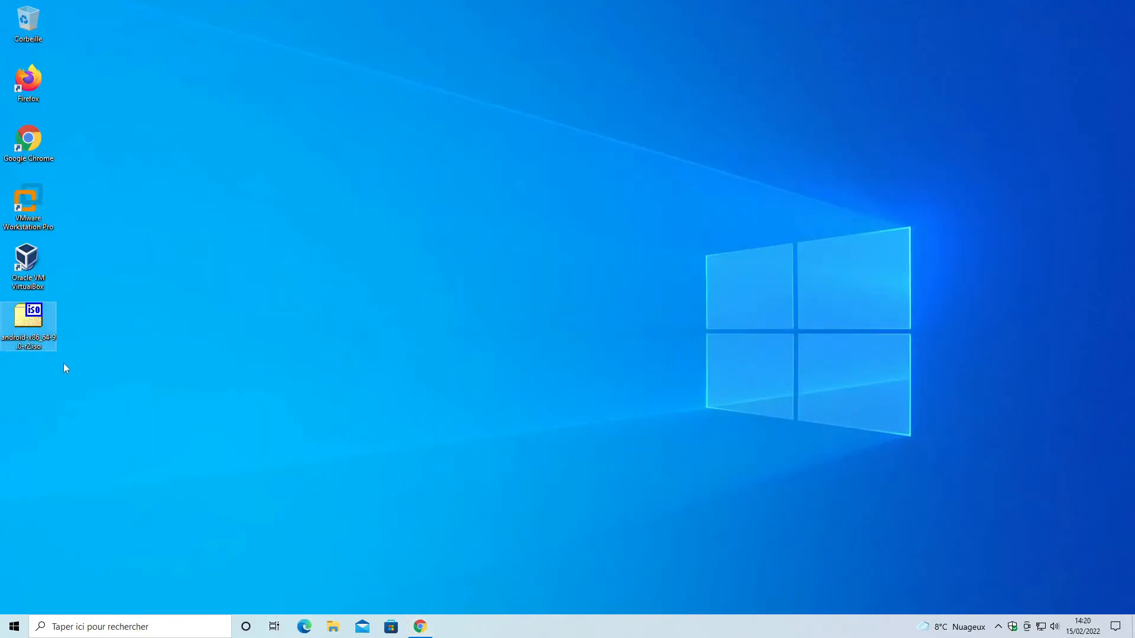
left_click(420, 627)
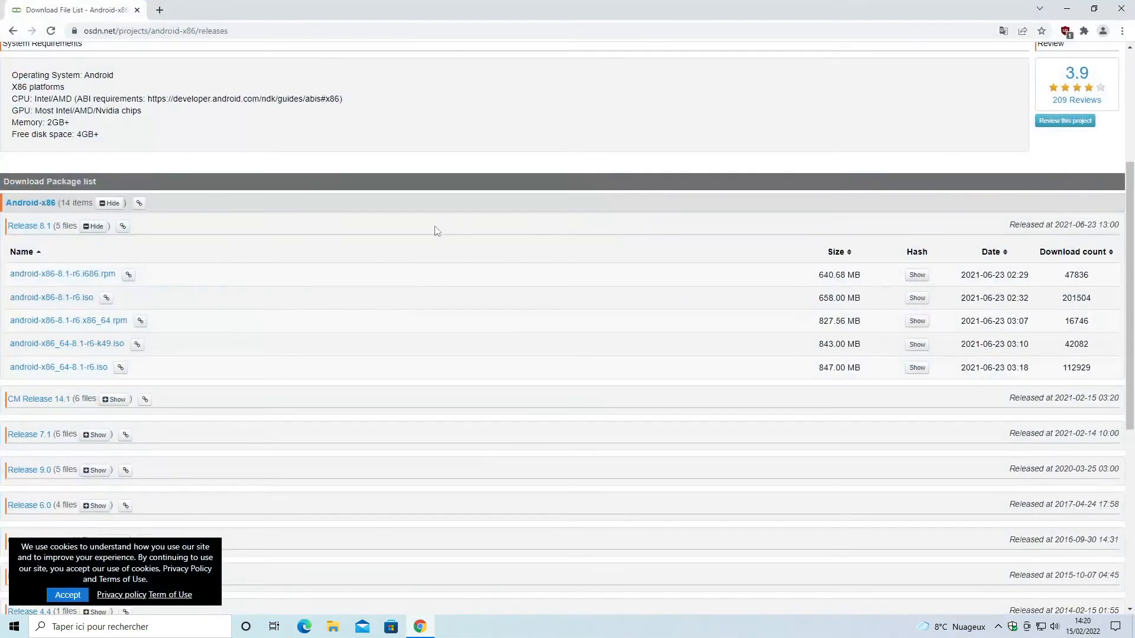
left_click(426, 630)
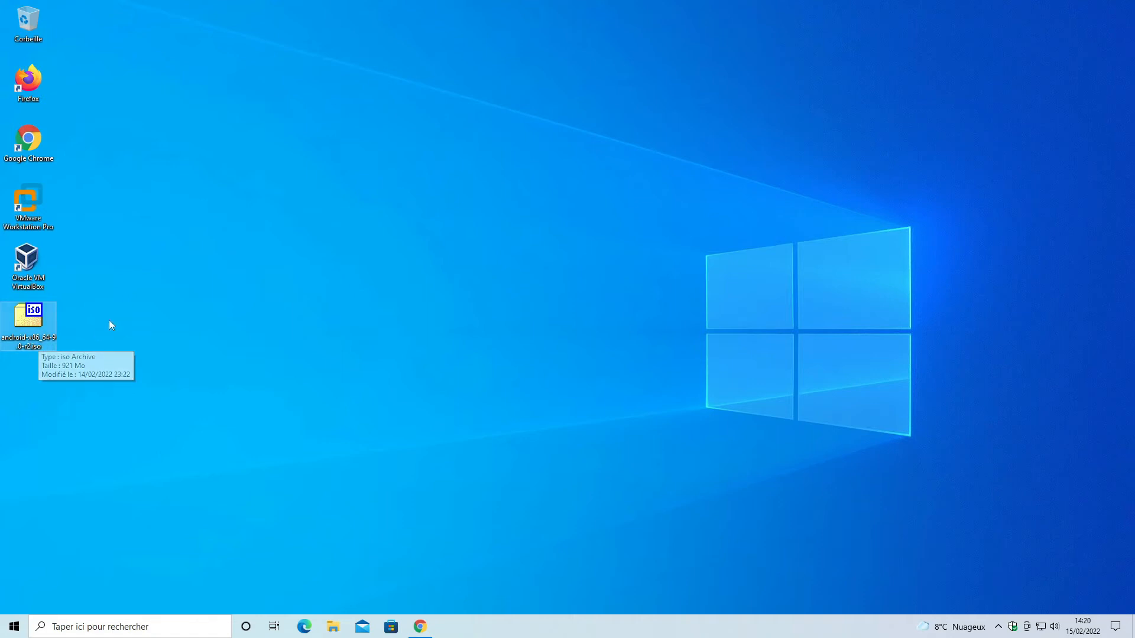
Step: Close the browser and switch to Oracle VM VirtualBox
left_click(427, 628)
left_click(1122, 6)
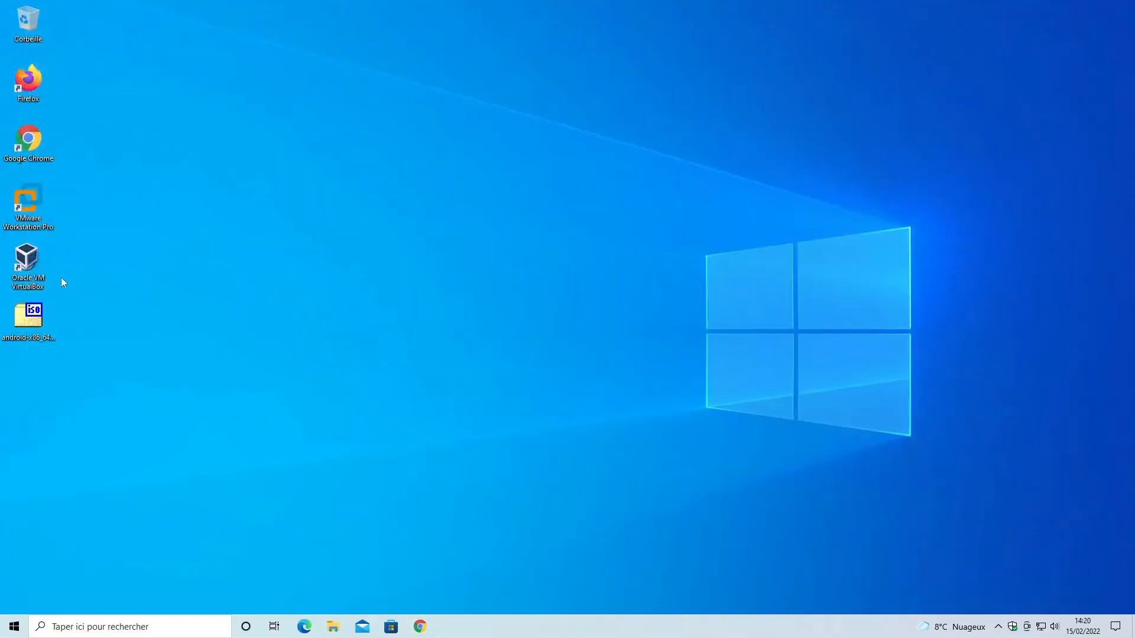
double_click(43, 269)
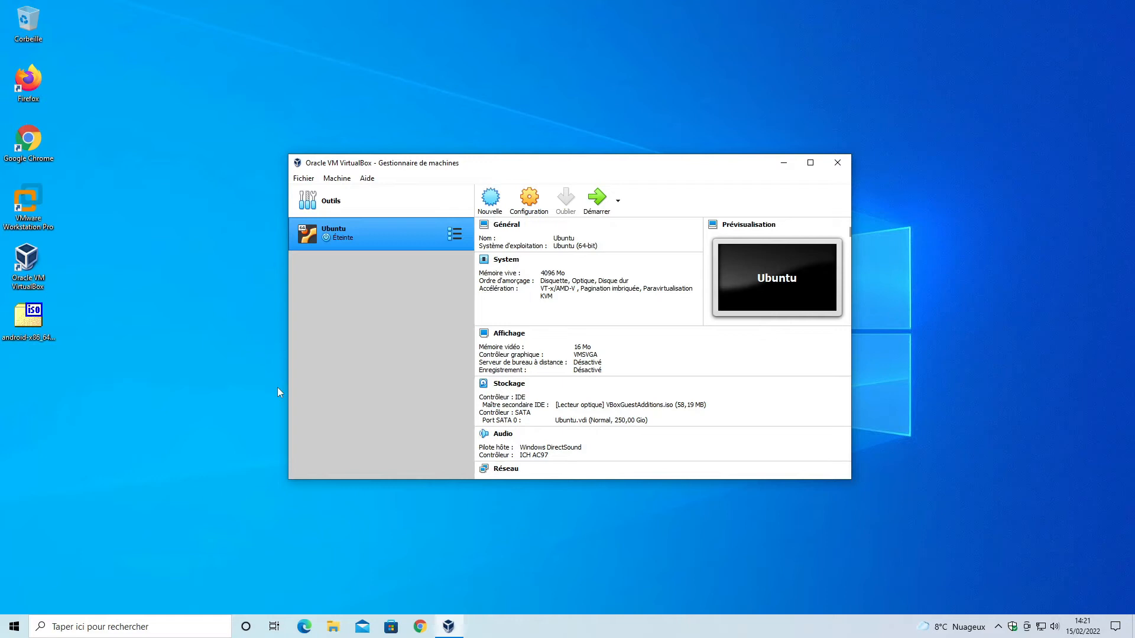
Step: Start a new virtual machine named Android, keeping the Windows 7 (64-bit) version, and allocate 4096 MB of memory
left_click(490, 197)
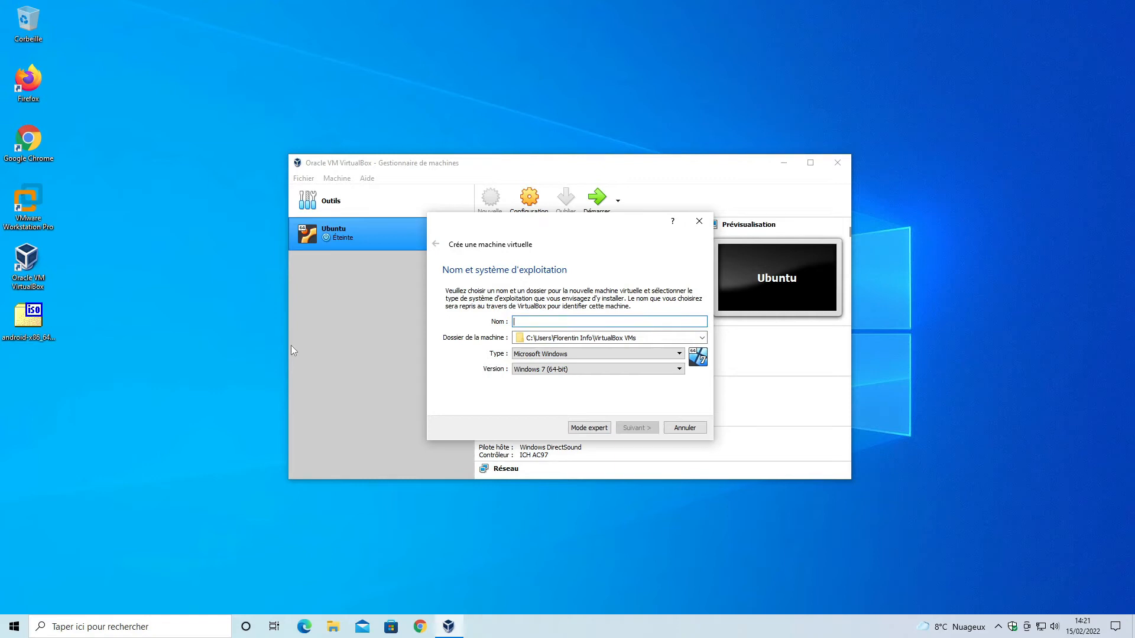
type("And")
key("BackSpace")
type("droid")
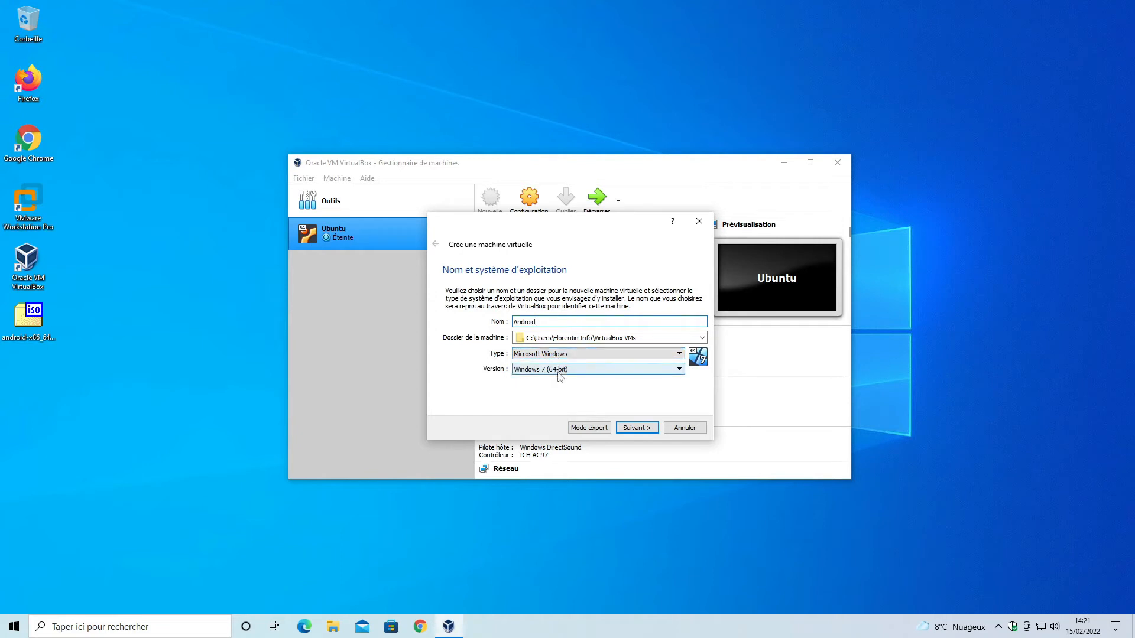
left_click(646, 431)
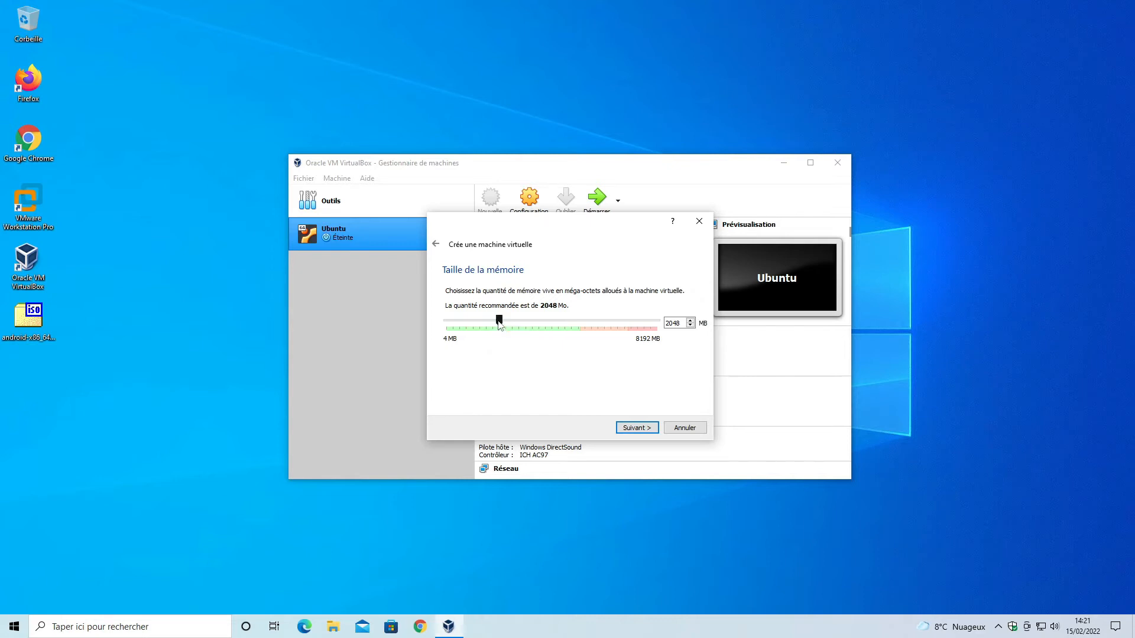
left_click_drag(499, 323, 551, 347)
left_click(645, 428)
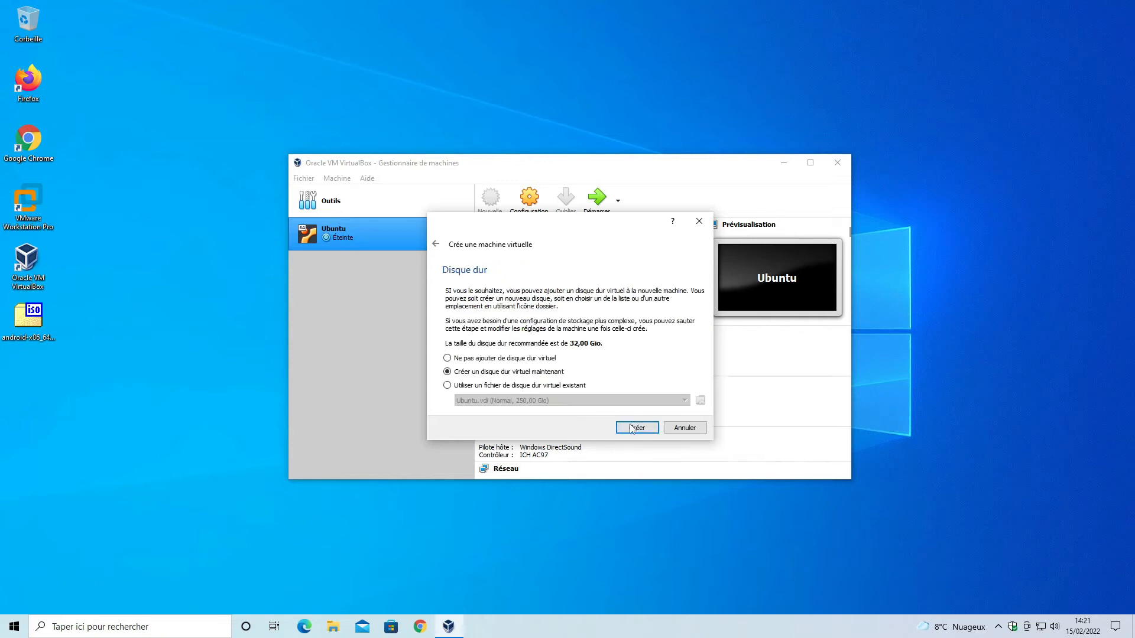
Step: Create a dynamically allocated VDI virtual hard disk of 32,00 Gio for the Android machine
left_click(637, 430)
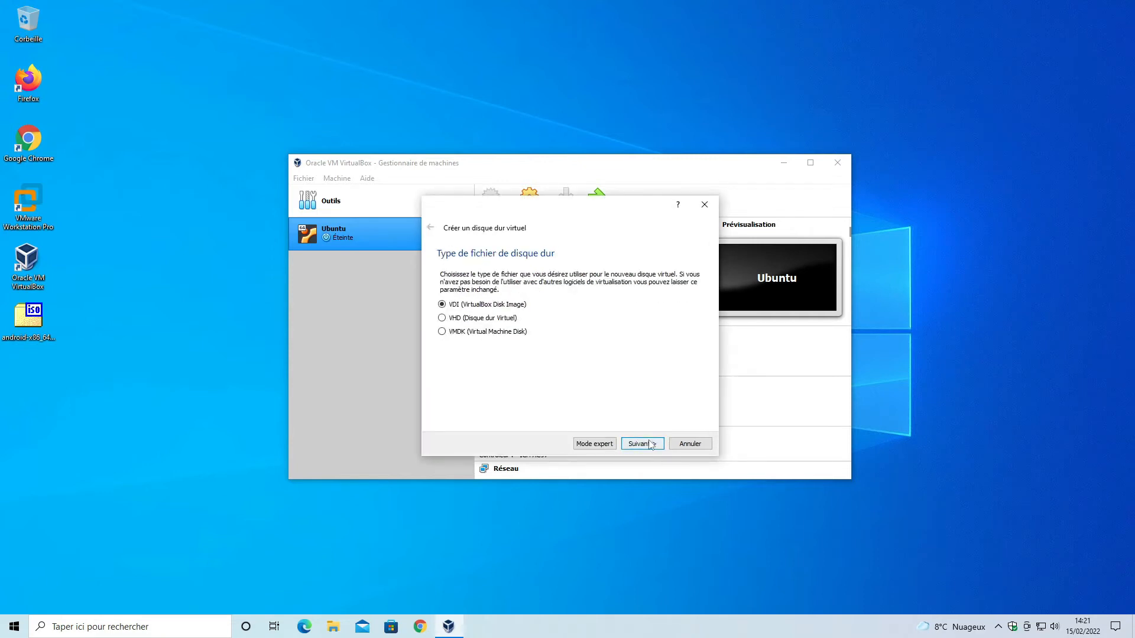
left_click(651, 446)
left_click(651, 445)
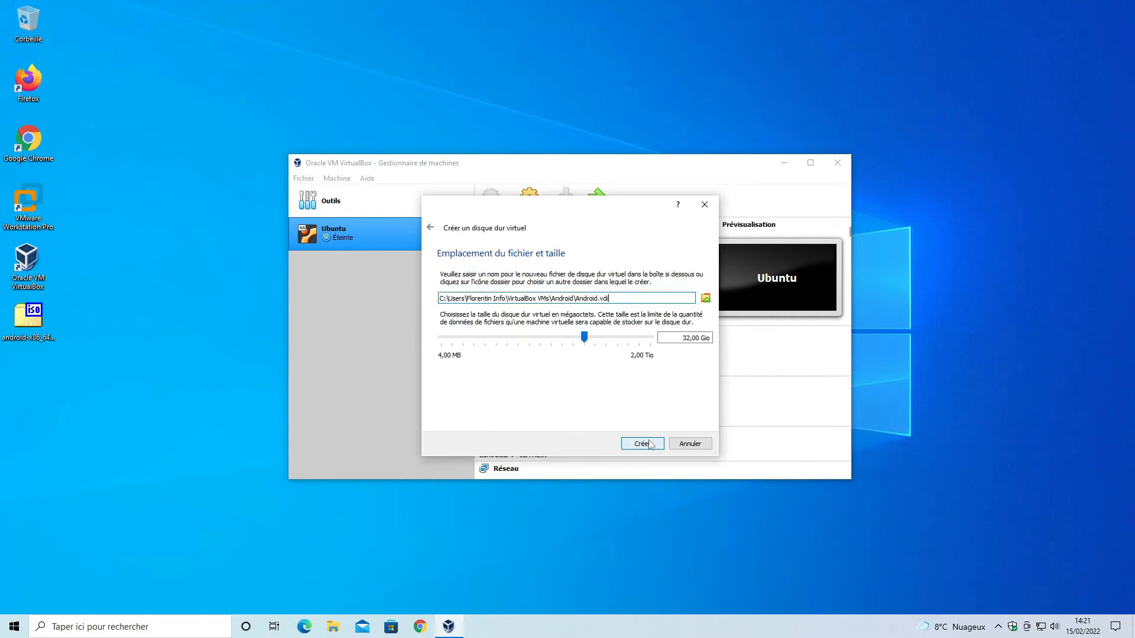
left_click(429, 228)
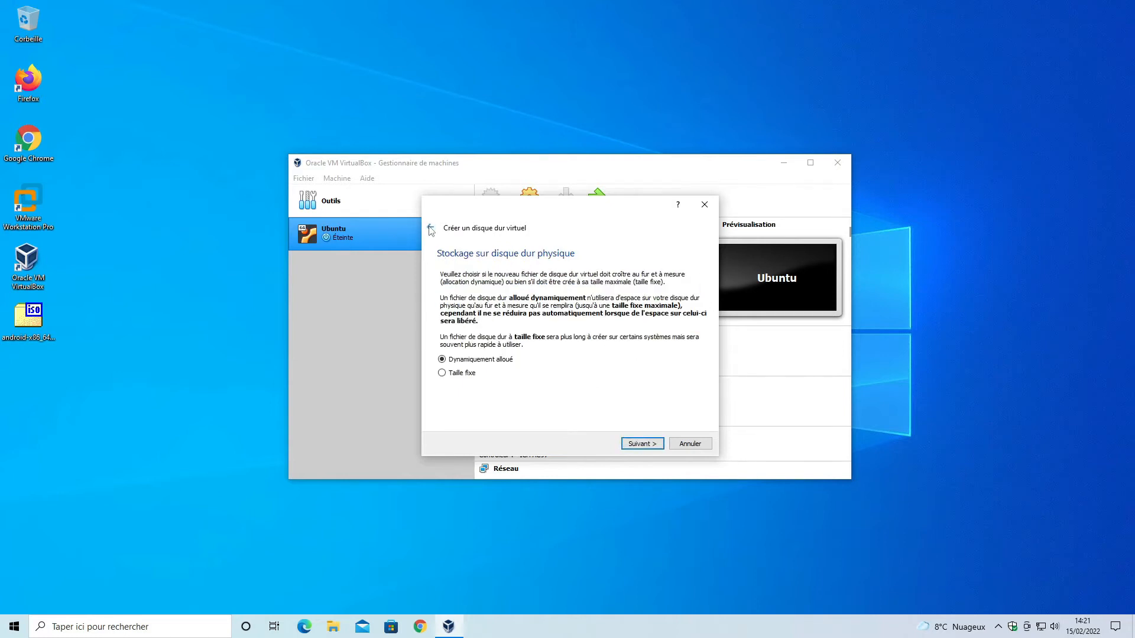
left_click(431, 229)
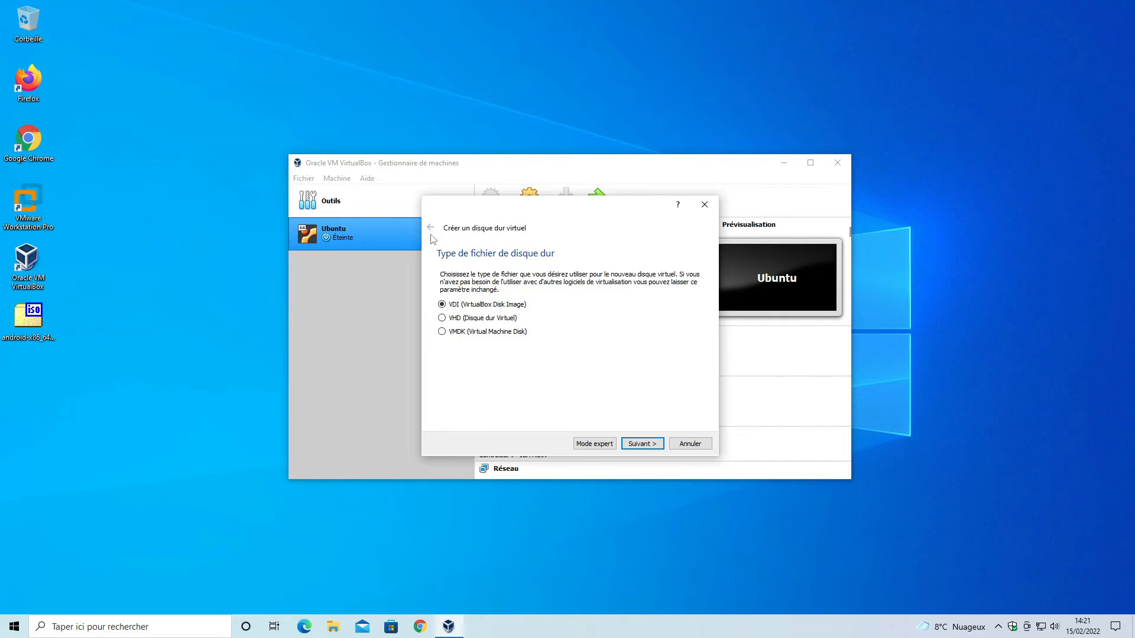
left_click(655, 444)
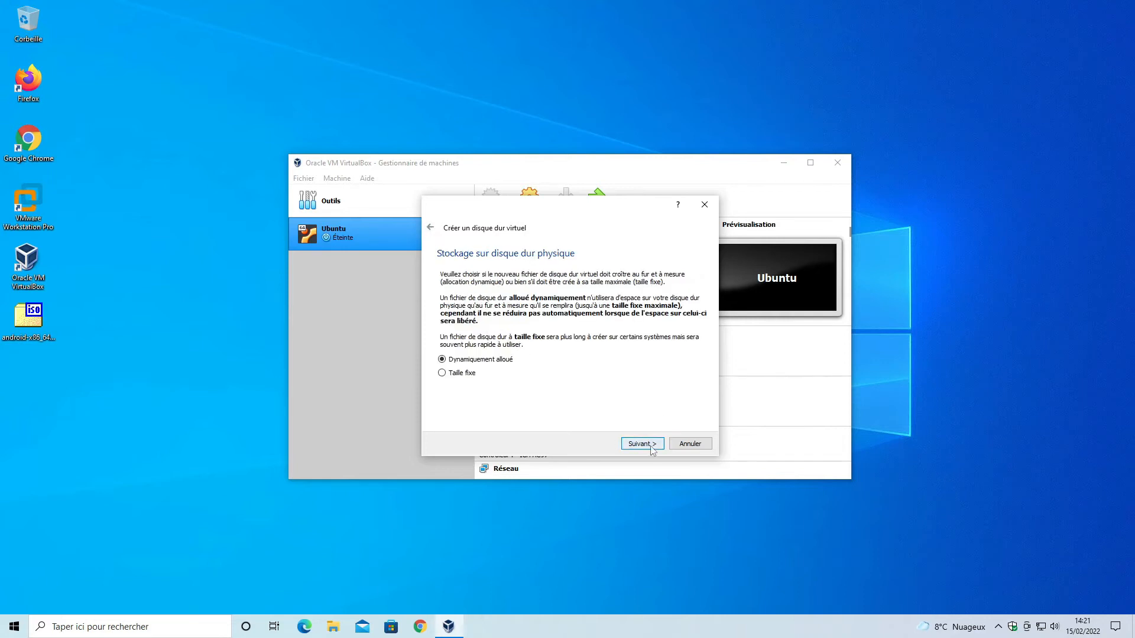
left_click(644, 444)
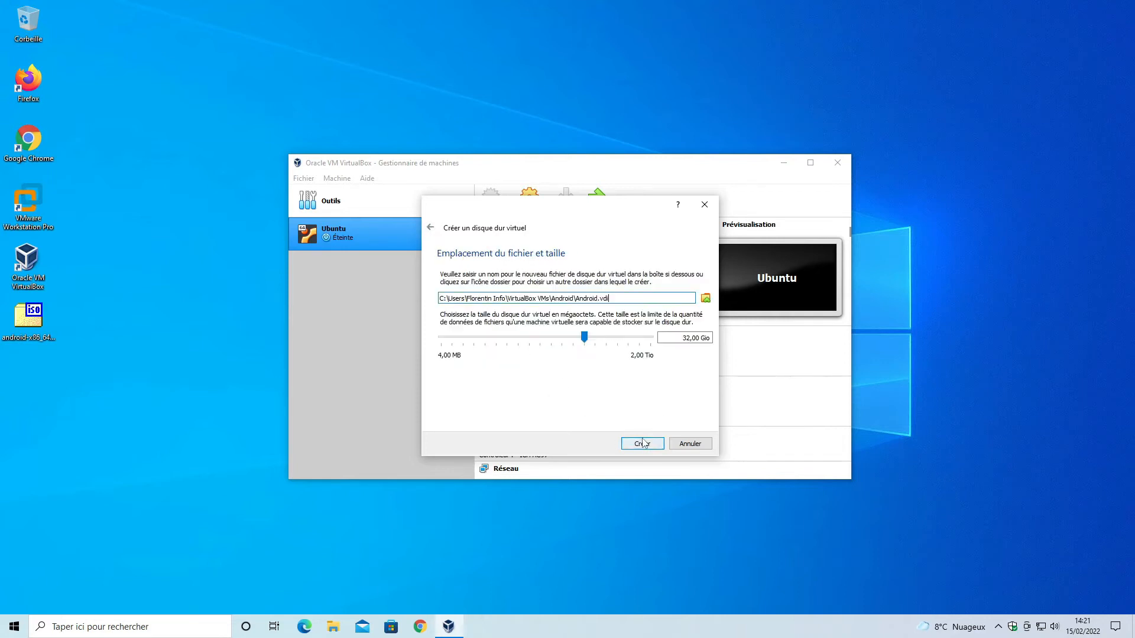
left_click(645, 443)
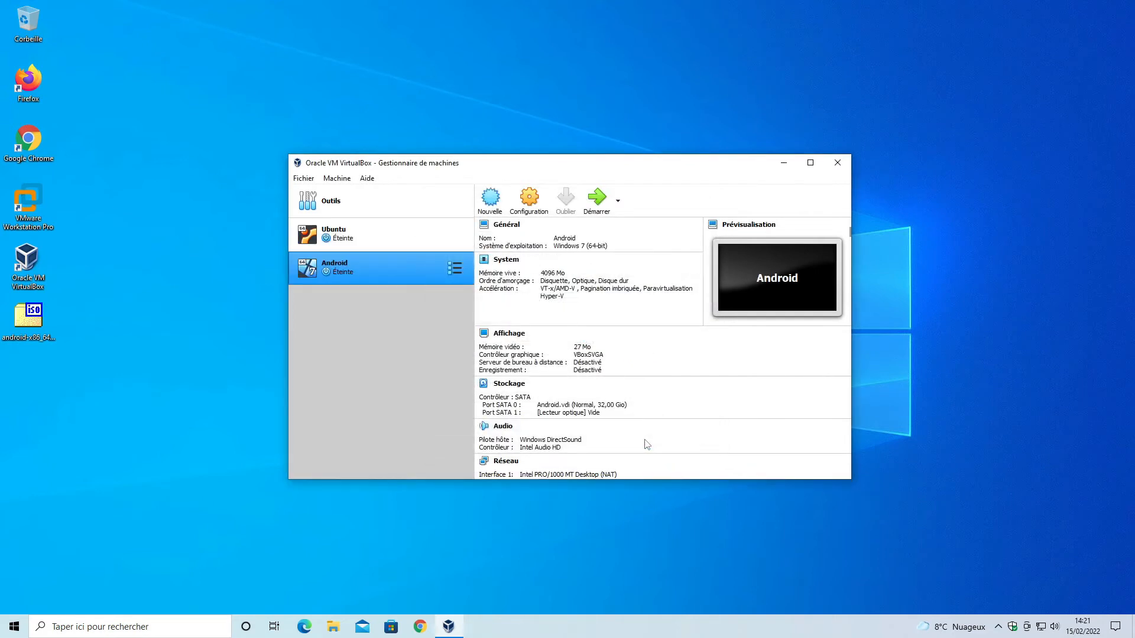
Step: Attach android-x86_64-9.0-r2.iso from the Bureau folder to the Android machine's empty optical drive and save the settings
left_click(532, 202)
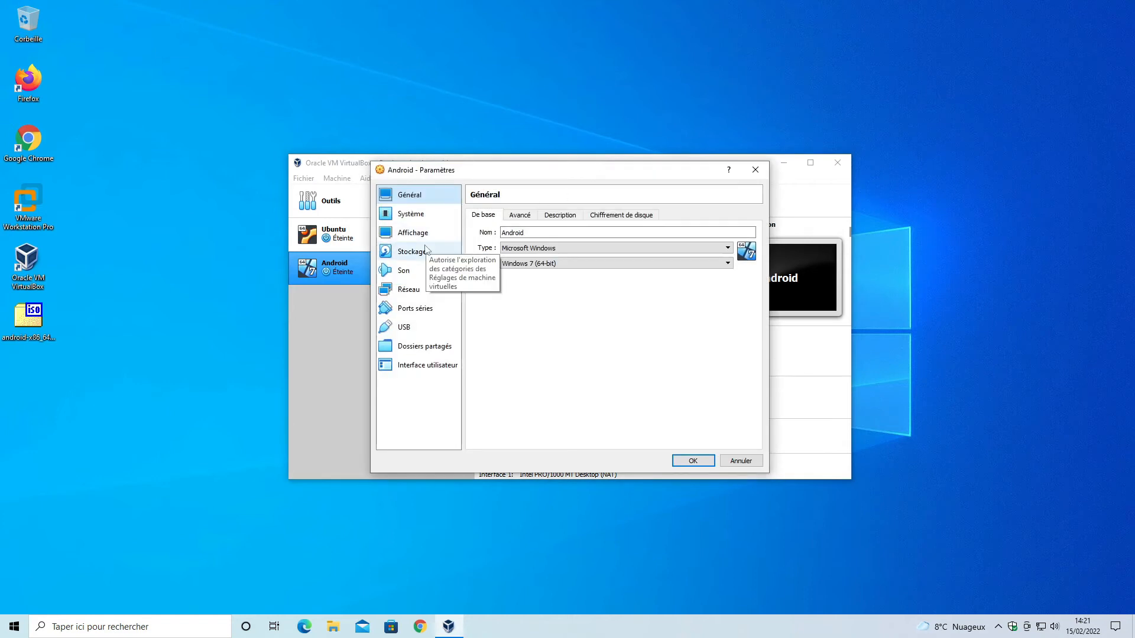
left_click(426, 251)
left_click(506, 255)
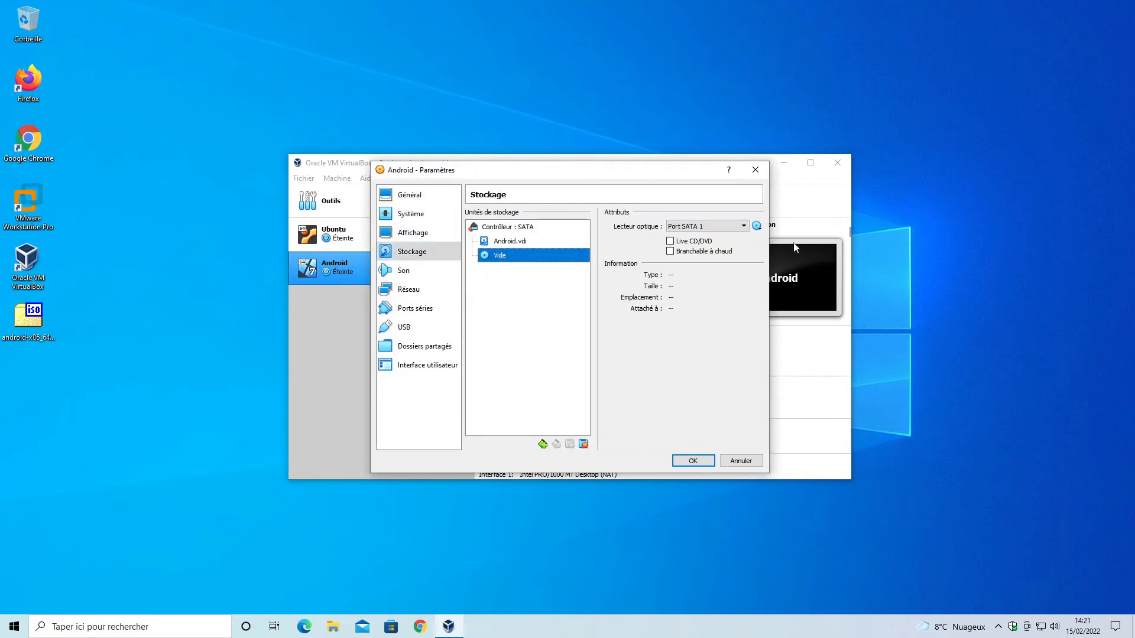
left_click(757, 226)
left_click(775, 255)
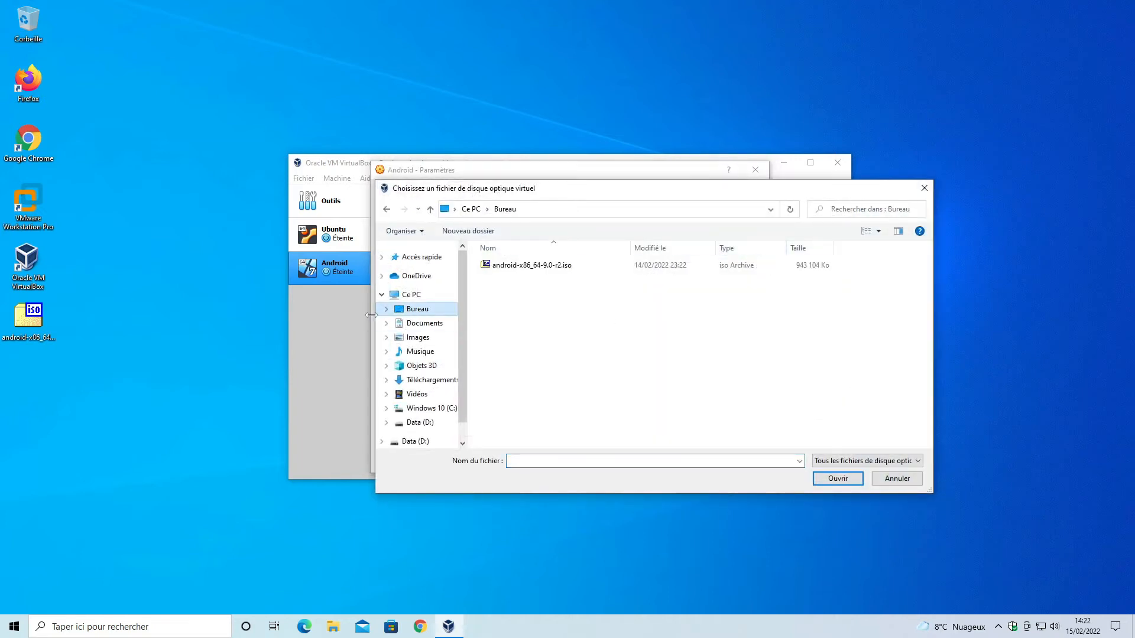
left_click(527, 266)
left_click(839, 480)
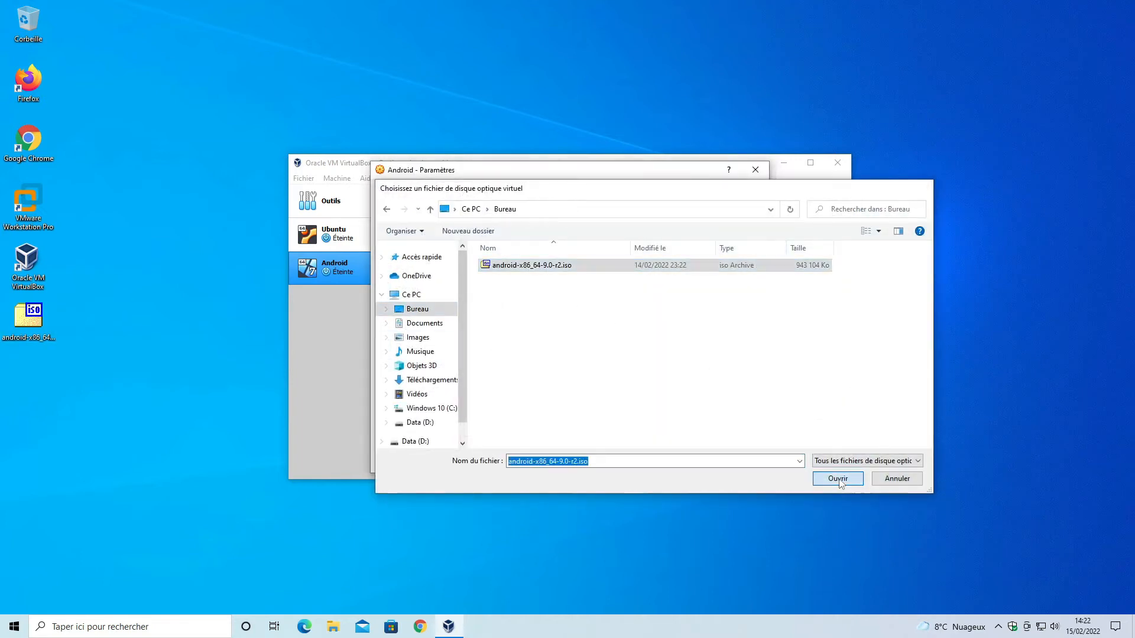
left_click(689, 463)
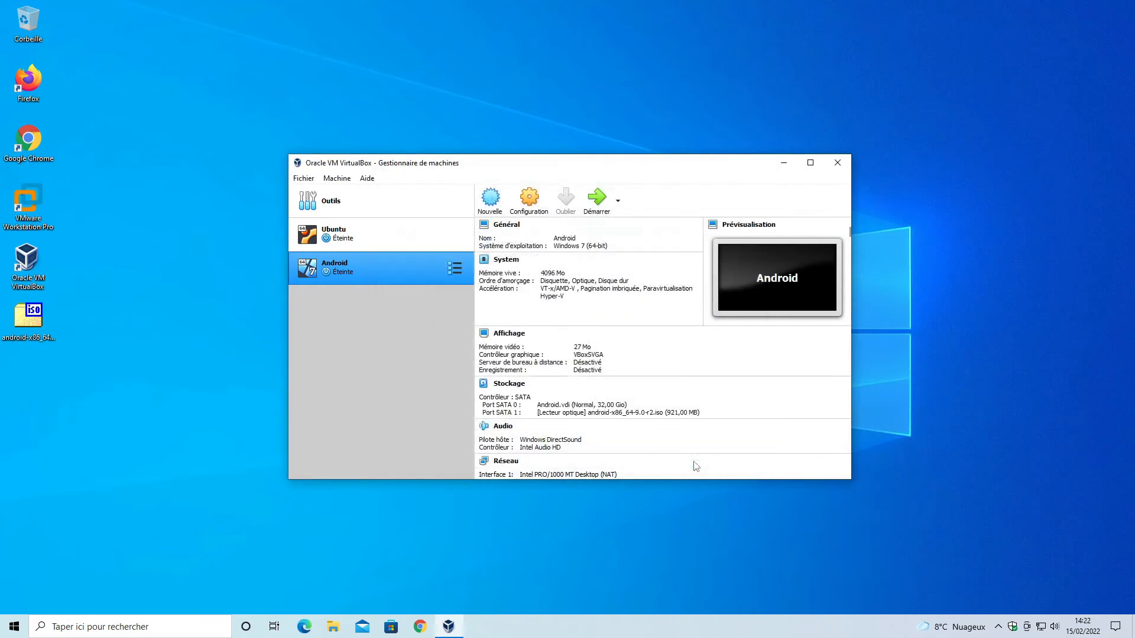
Step: Start the Android machine with android-x86_64-9.0-r2.iso as the startup disk and minimize the VirtualBox manager window
left_click(603, 204)
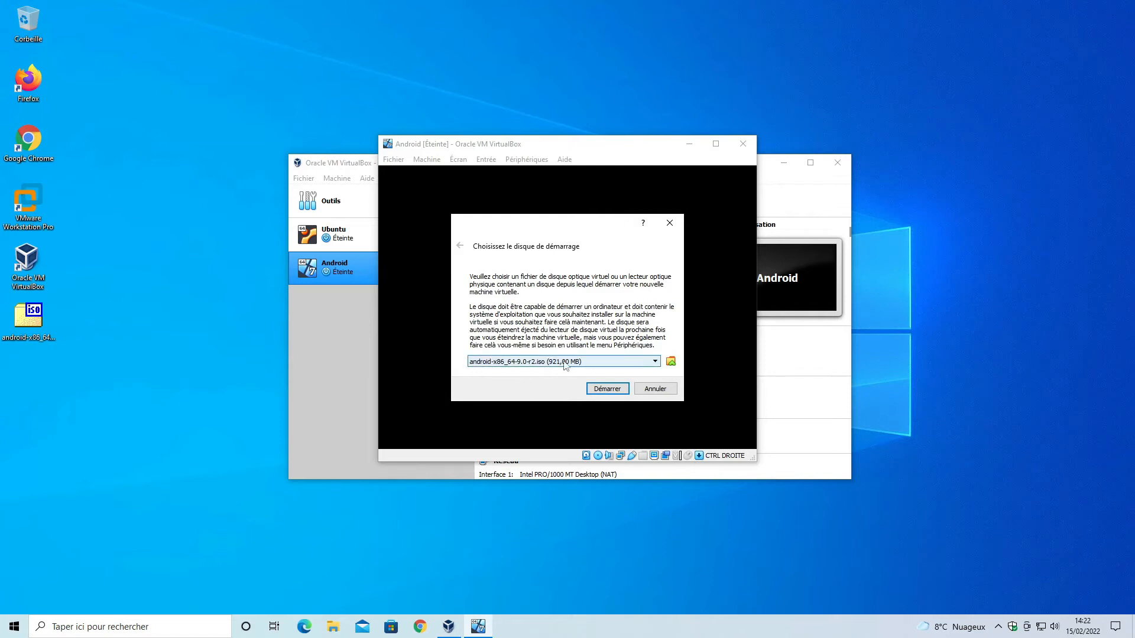
left_click(615, 391)
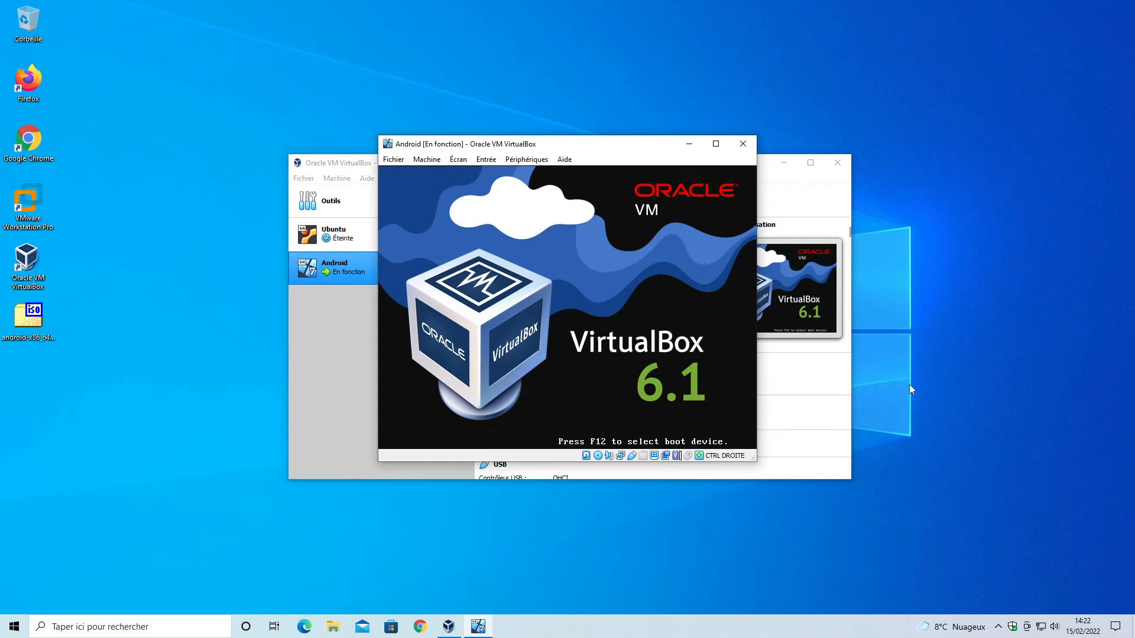
left_click(784, 163)
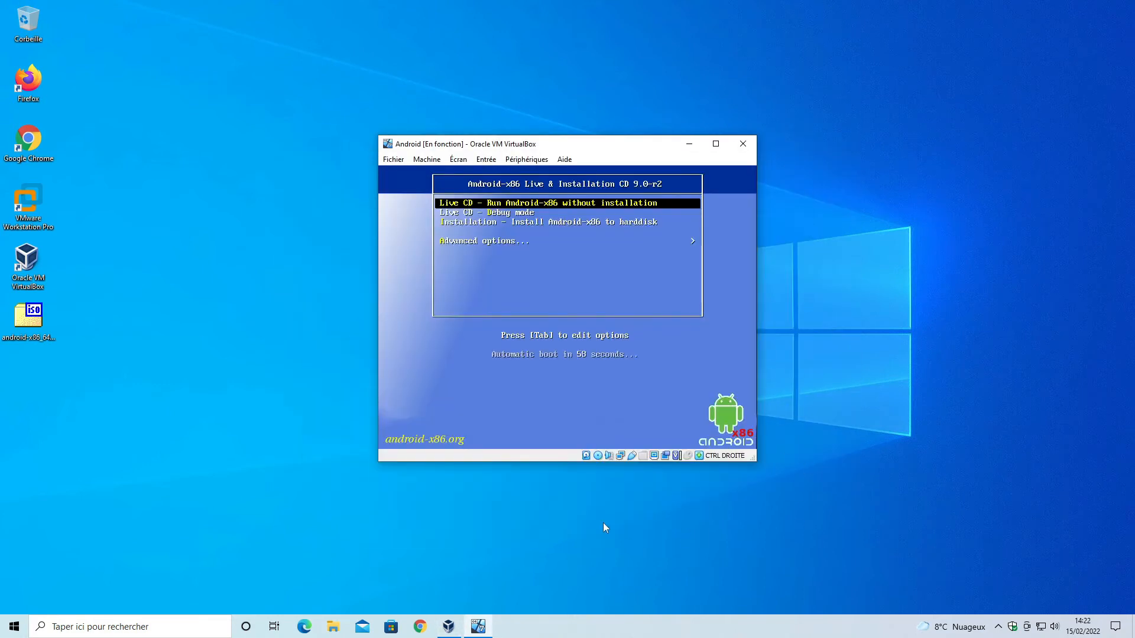
Step: Boot the option "Installation - Install Android-x86 to harddisk"
key("Down")
key("Down")
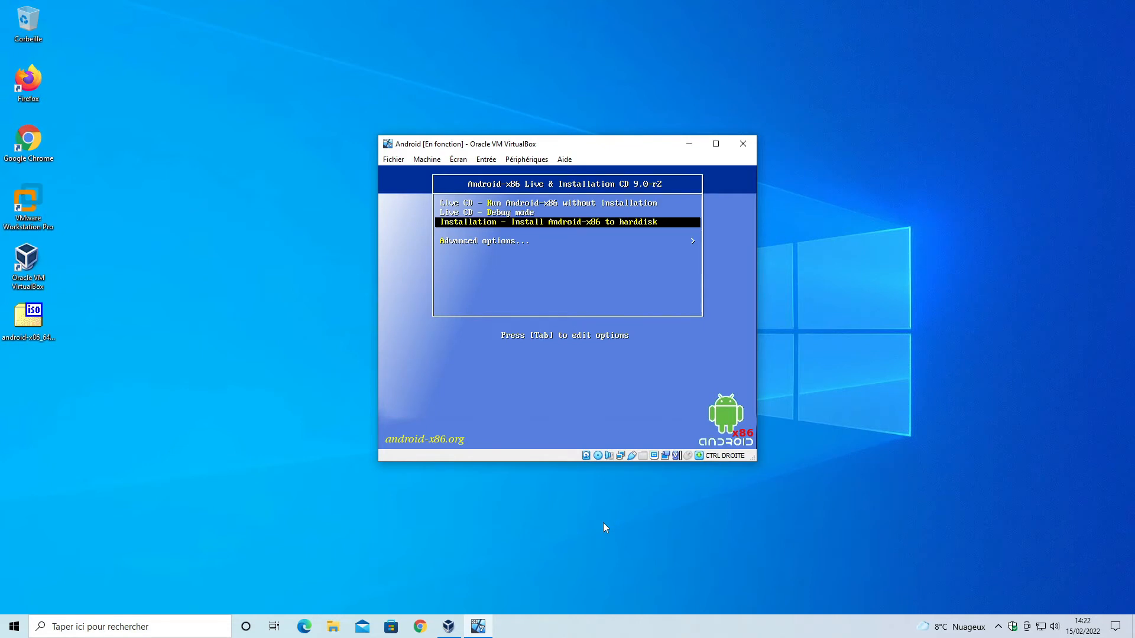
key("Return")
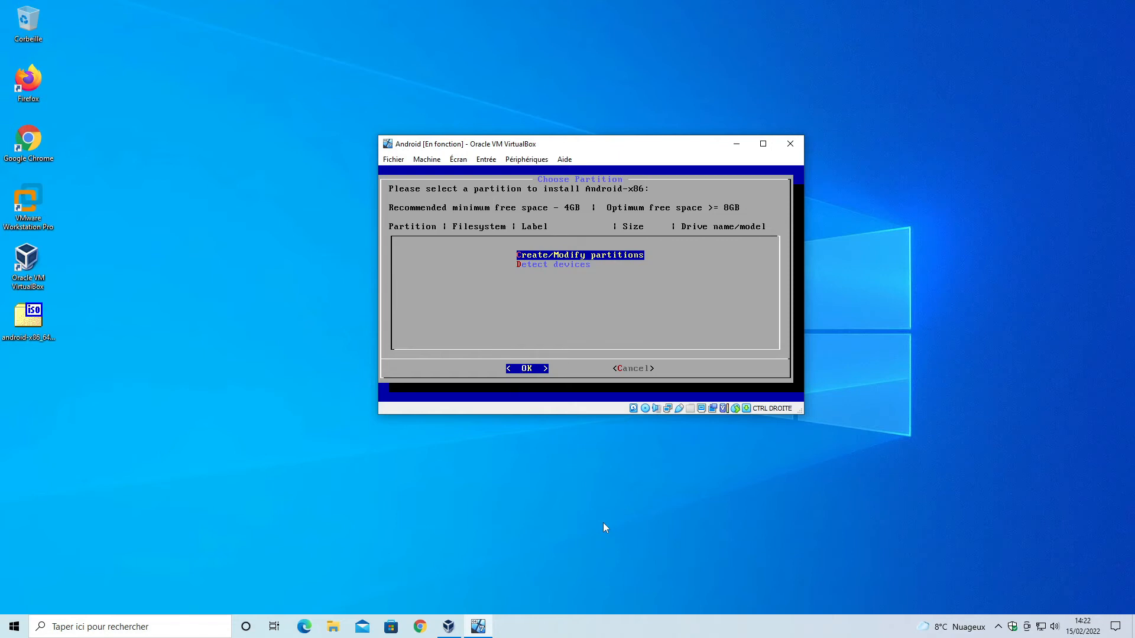
Step: Open the partition editor without using GPT and create a primary partition of 34356.99 MB from the free space
key("Return")
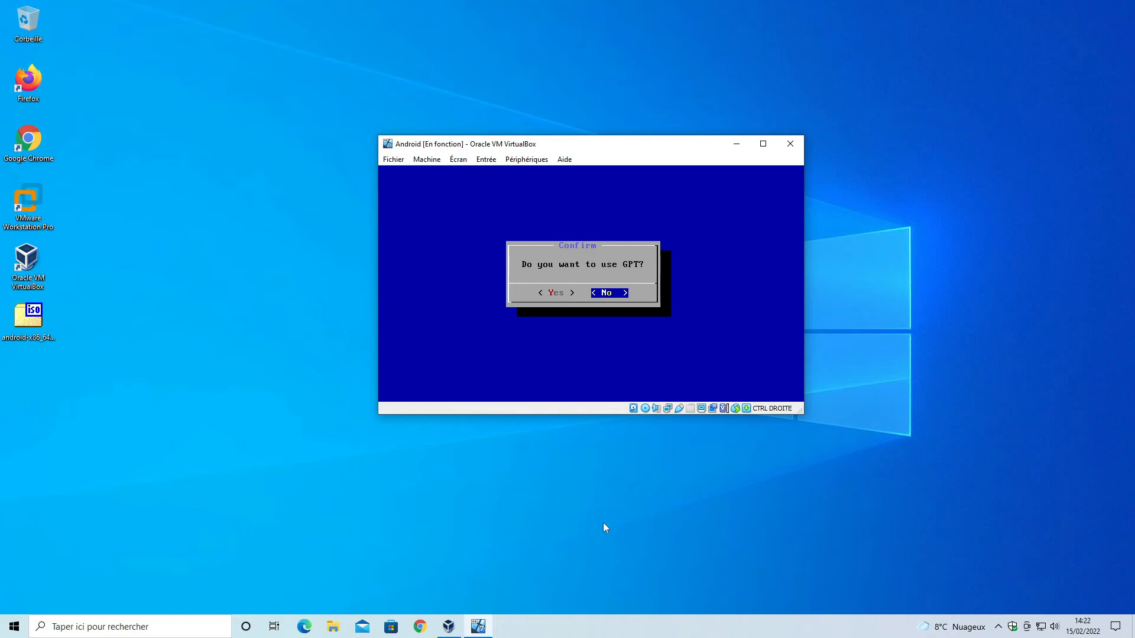
key("Return")
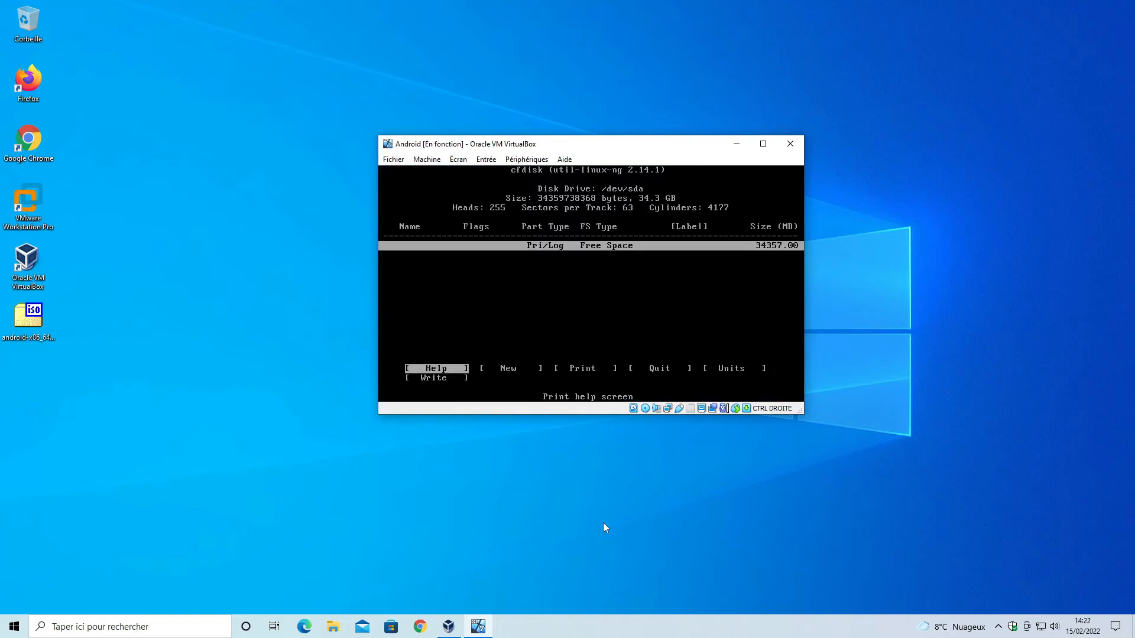
key("Right")
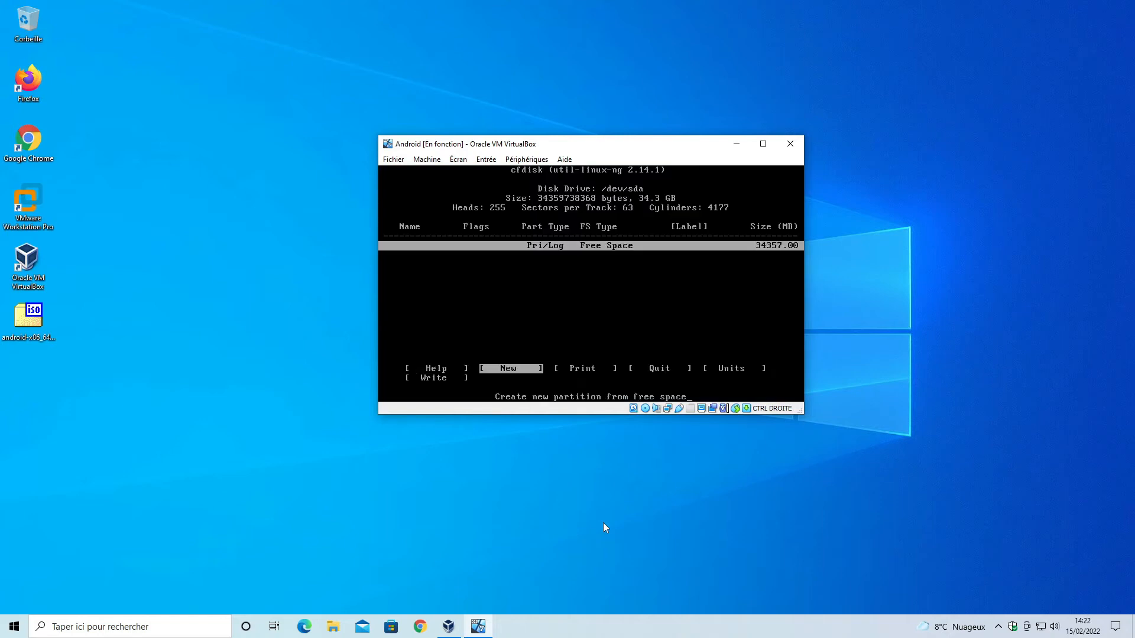
key("Return")
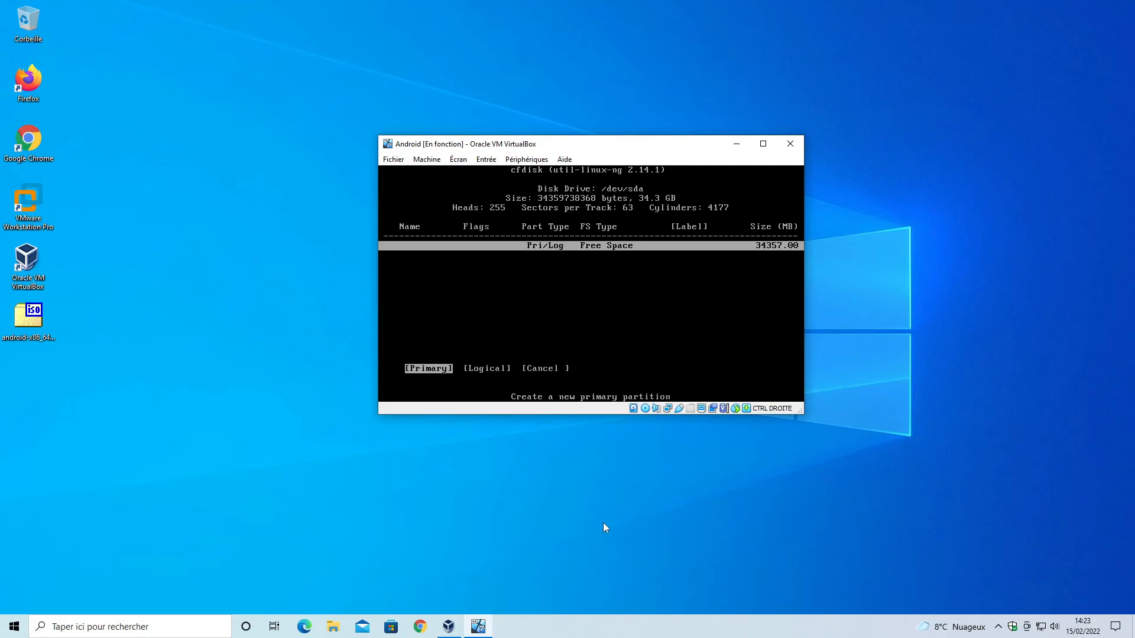
key("Return")
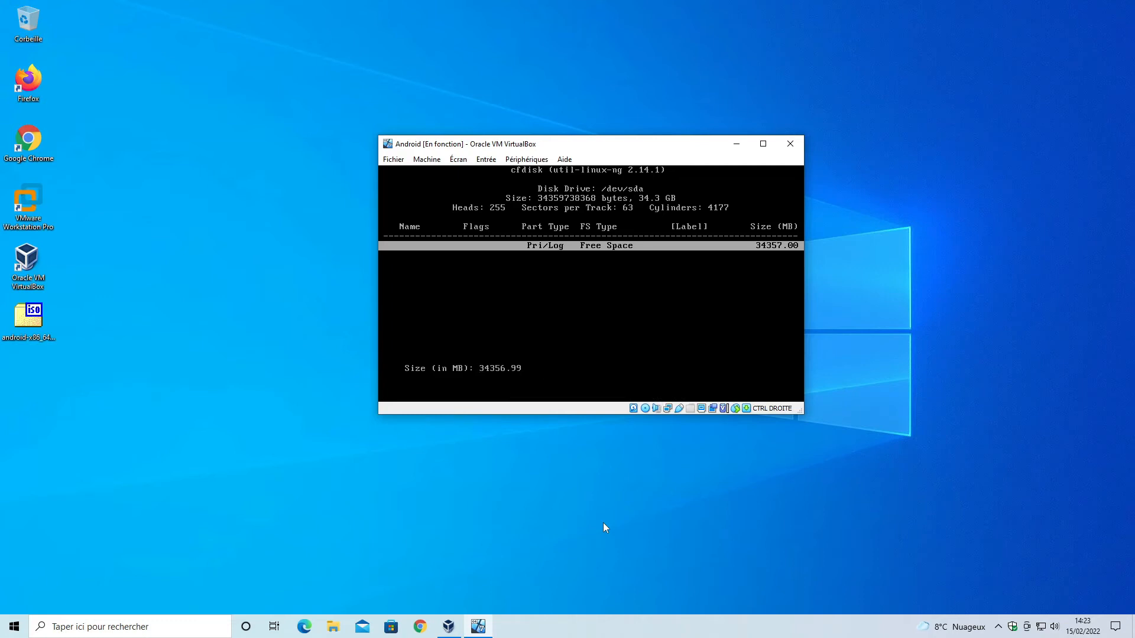
key("Return")
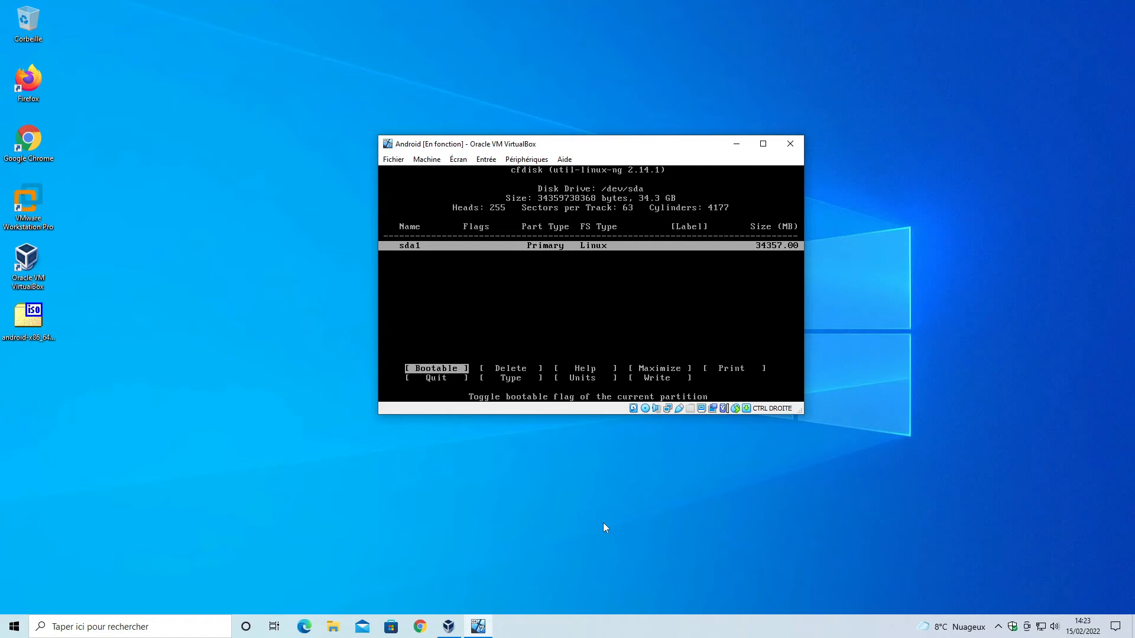
Step: Write the partition table to disk, confirming with "yes"
key("Right")
key("Right")
key("Right")
key("Right")
key("Right")
key("Right")
key("Right")
key("Right")
key("Return")
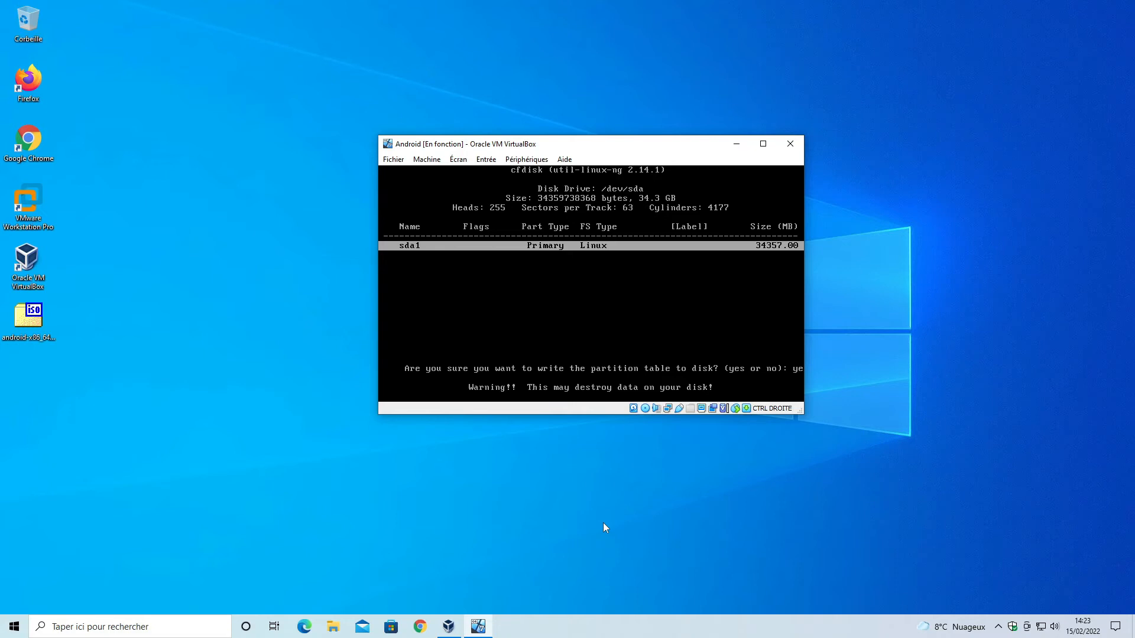
type("yes")
key("Return")
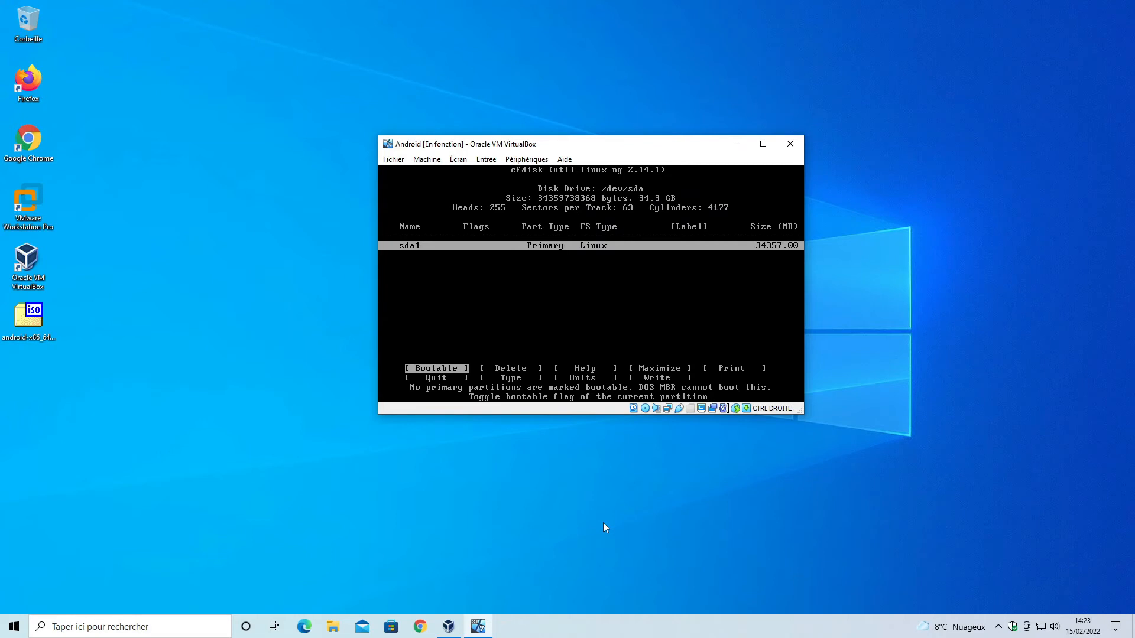
Step: Quit cfdisk and return to the installer's partition selection
key("Right")
key("Right")
key("Right")
key("Right")
key("Right")
key("Return")
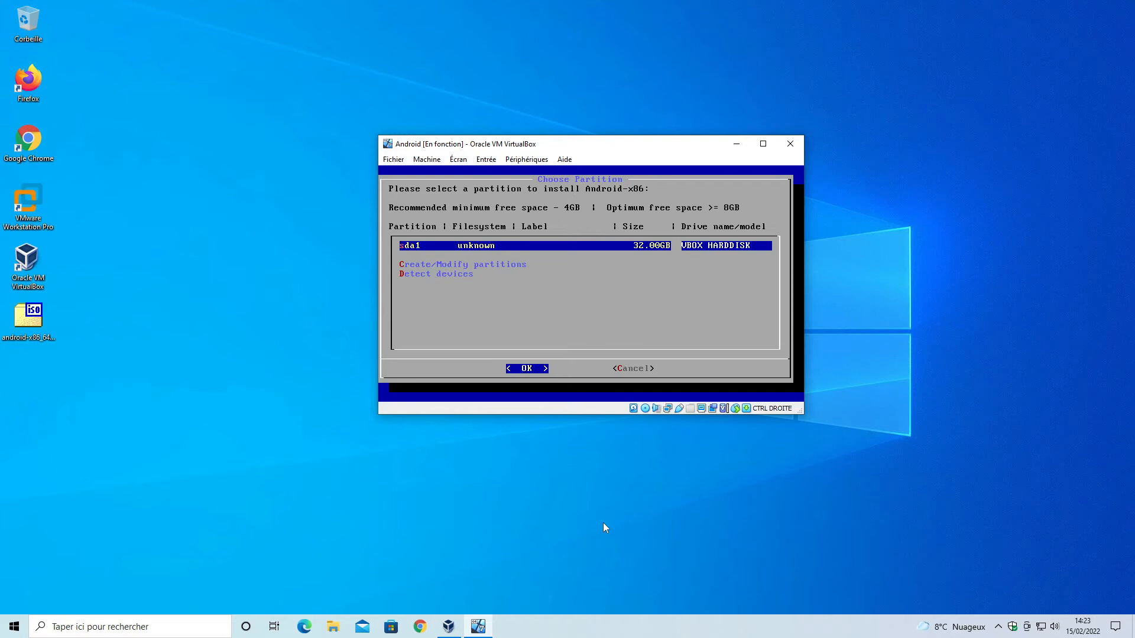
Step: Choose partition sda1 as the installation target and format it as ext4, confirming the format
key("Return")
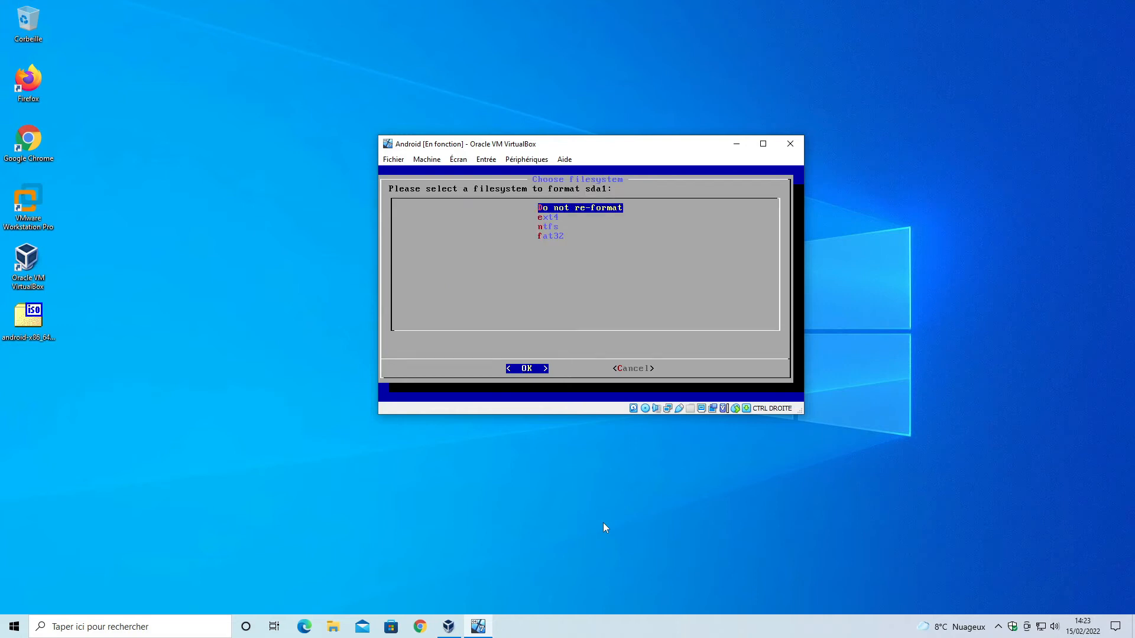
key("Down")
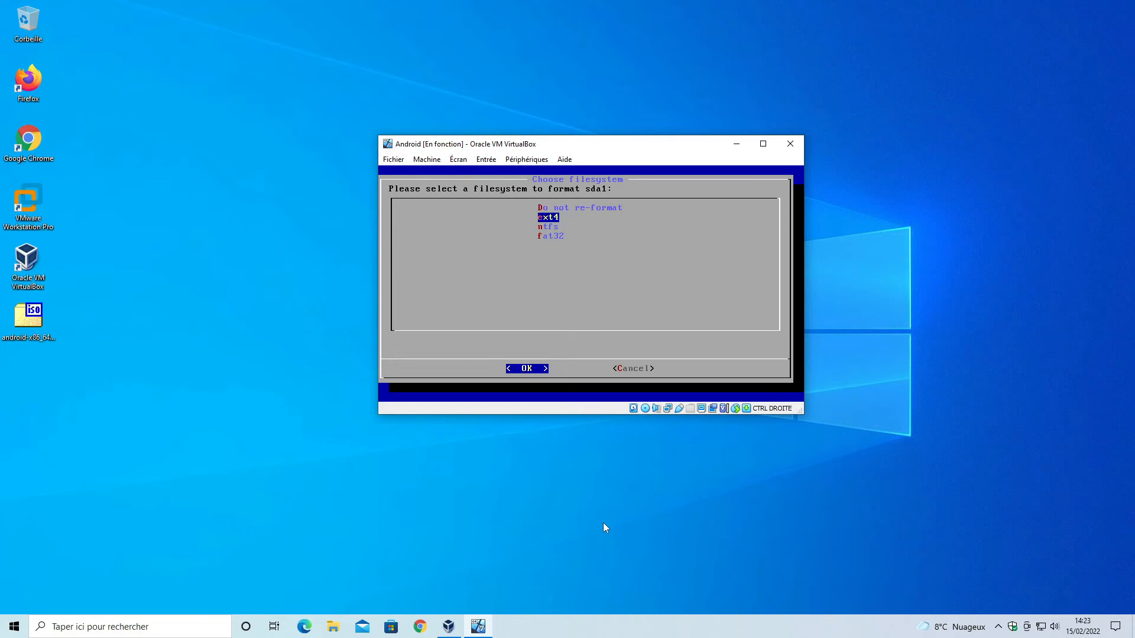
key("Return")
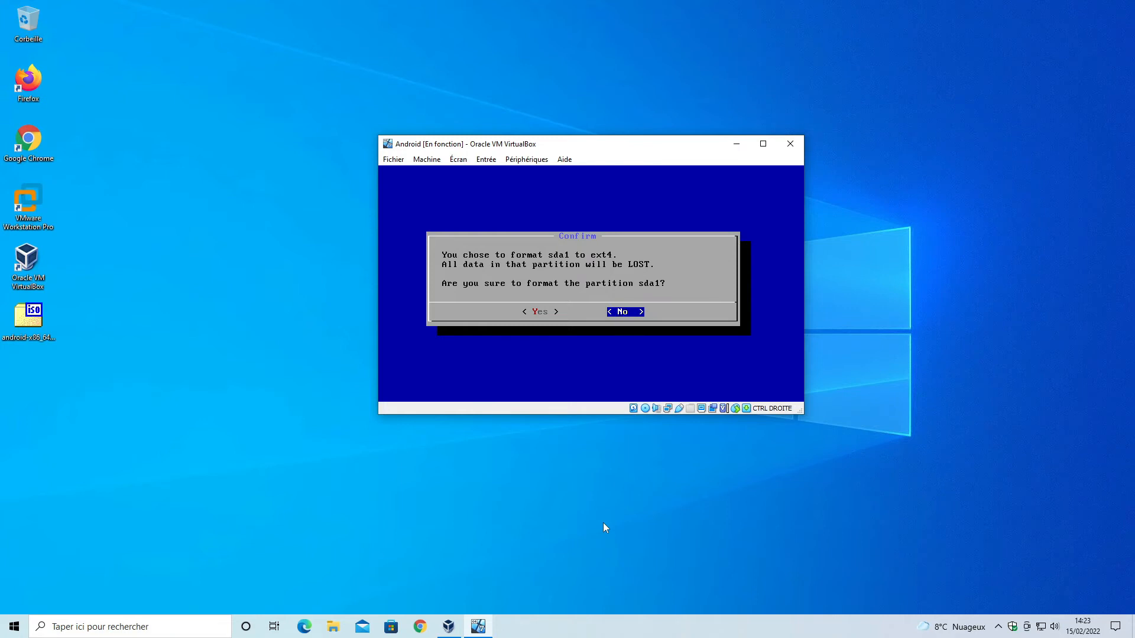
key("Left")
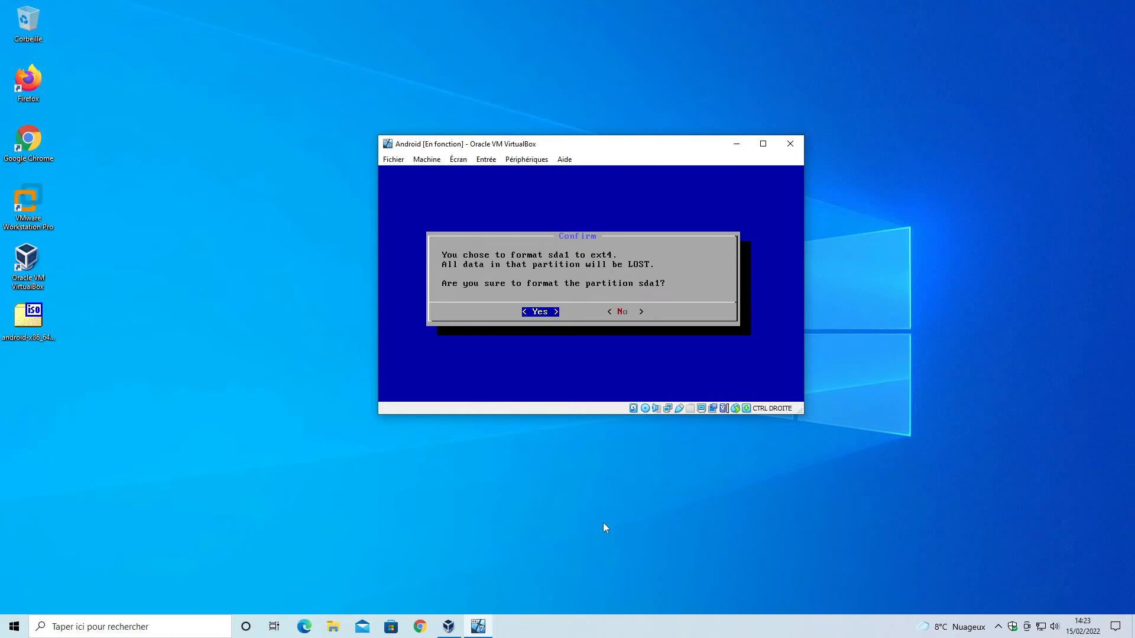
key("Return")
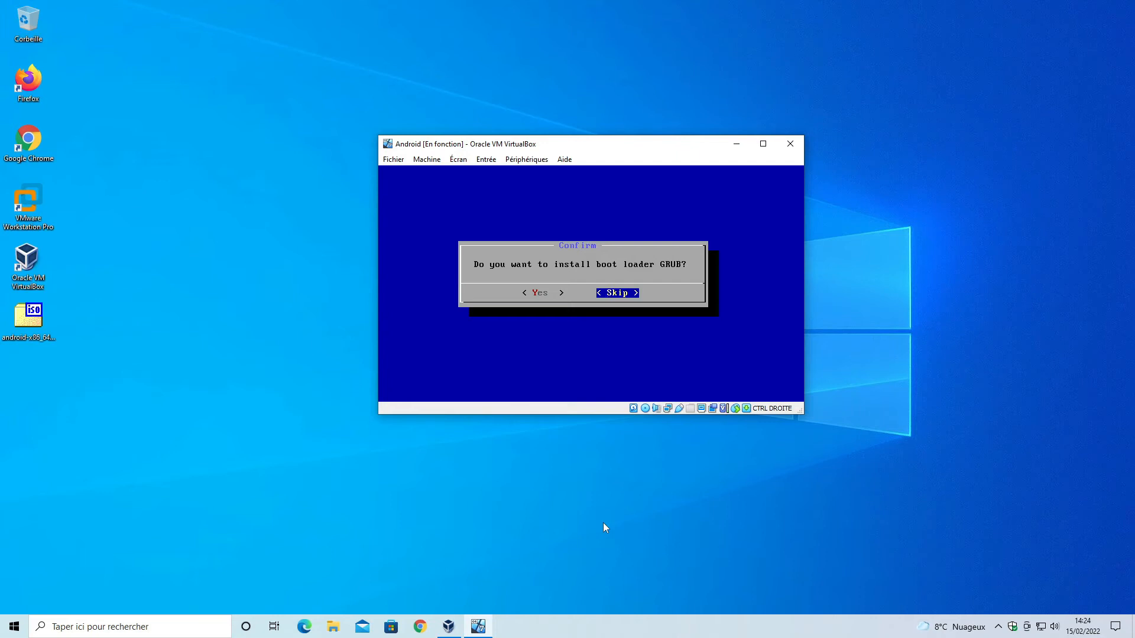
Step: Install the GRUB boot loader and install the /system directory as read-write
key("Left")
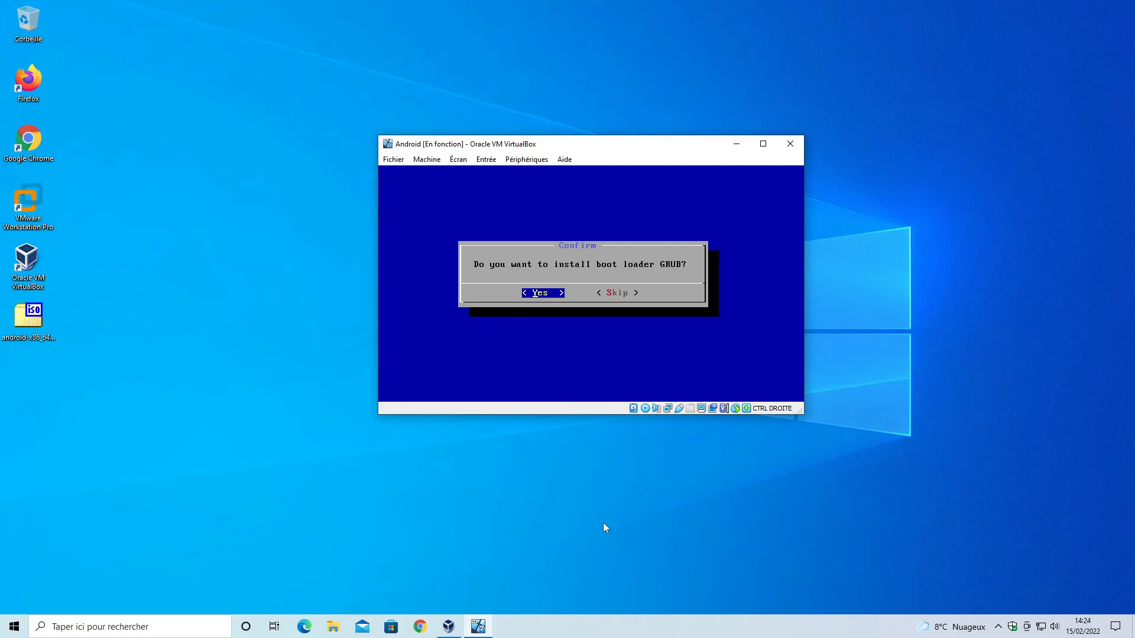
key("Return")
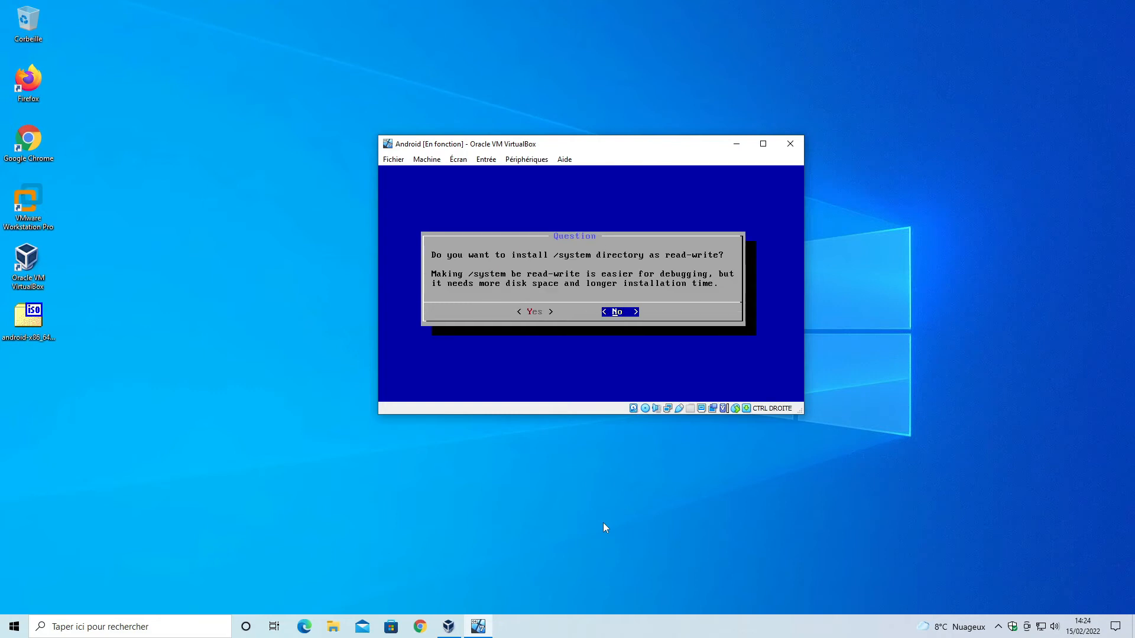
key("Left")
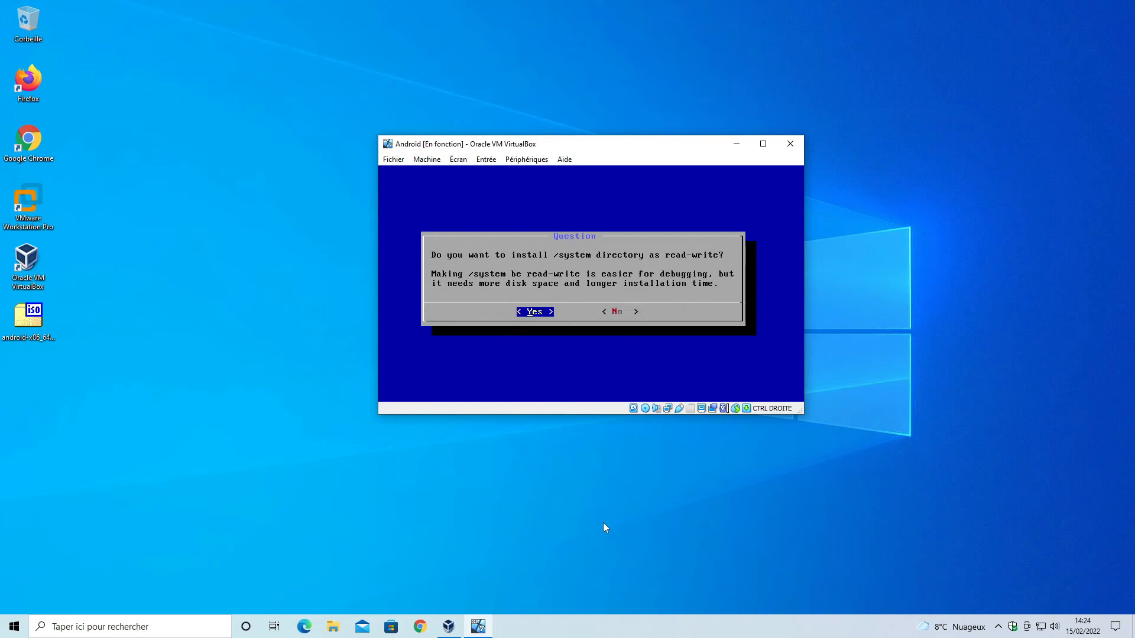
key("Return")
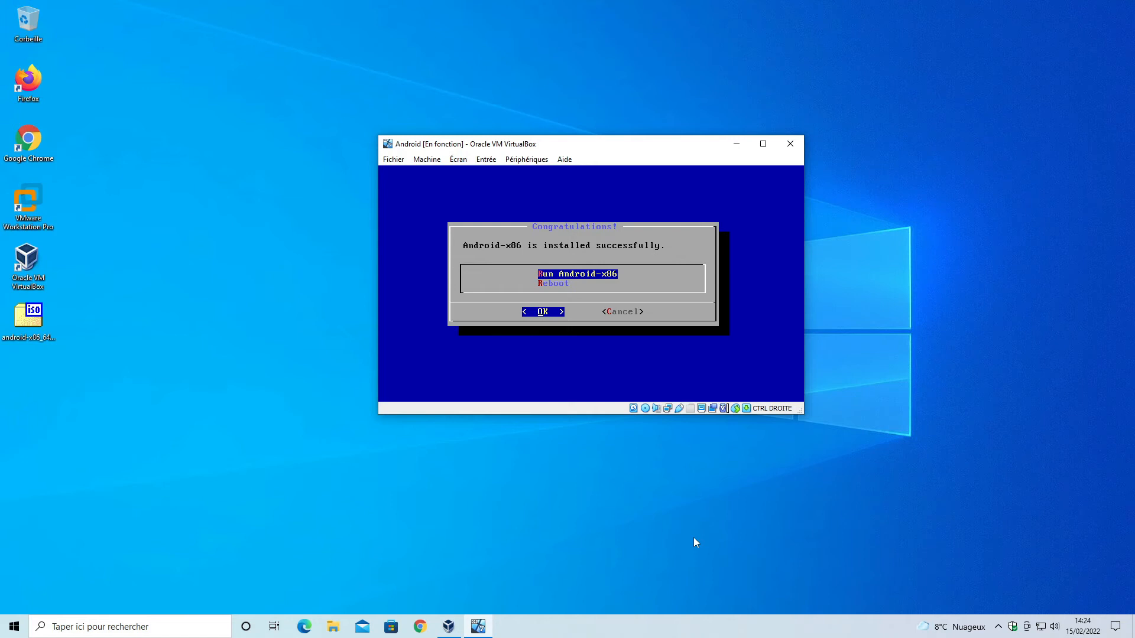
Step: Run the installed Android-x86 and move the enlarged virtual machine window fully onto the desktop
key("Return")
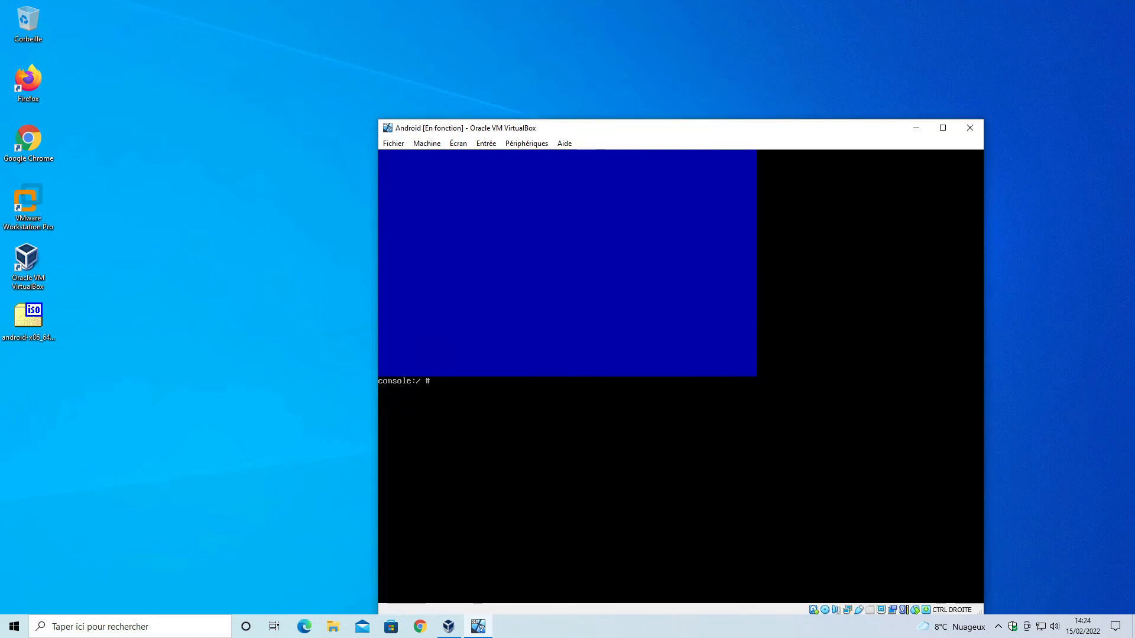
left_click_drag(733, 131, 617, 57)
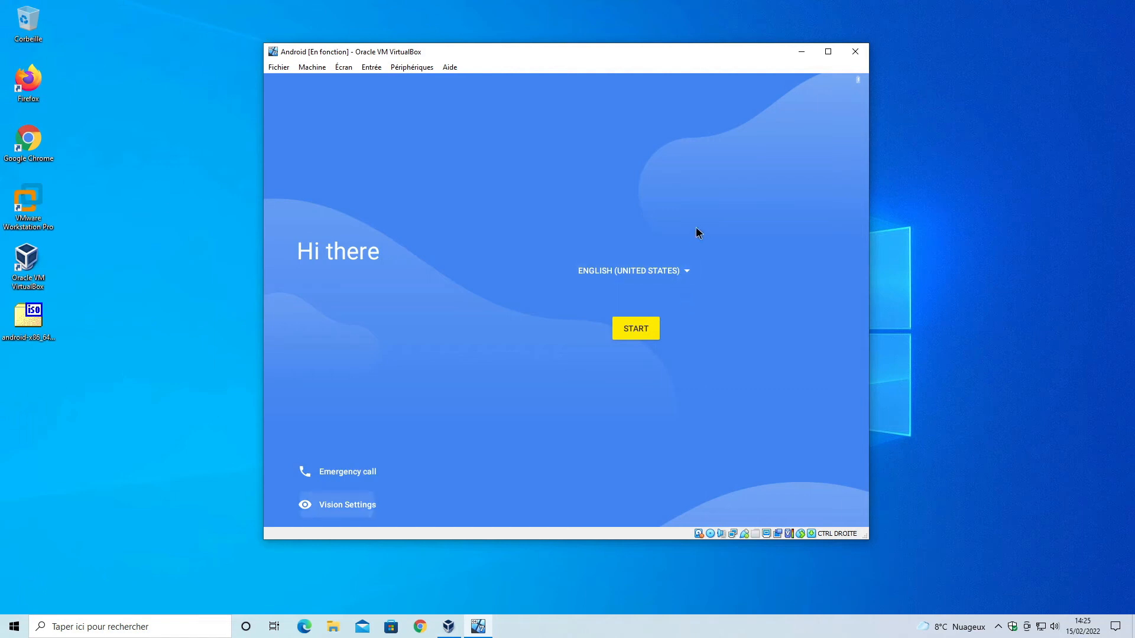
Step: Set the Android setup language to Français (France) and begin the initial setup
left_click(659, 273)
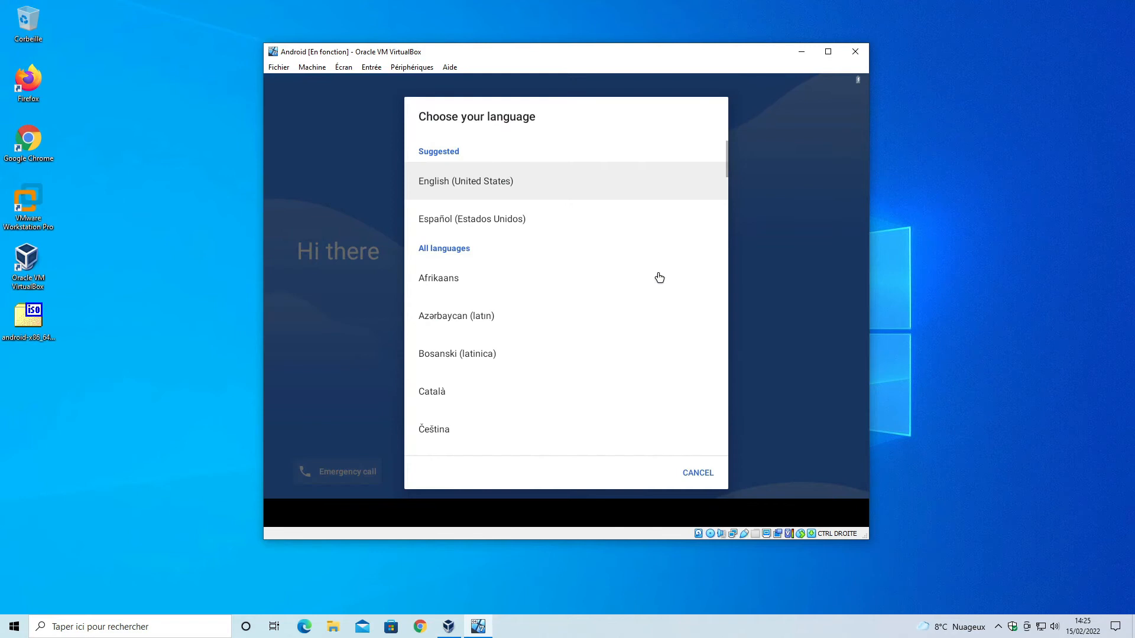
scroll(523, 322, "down", 5)
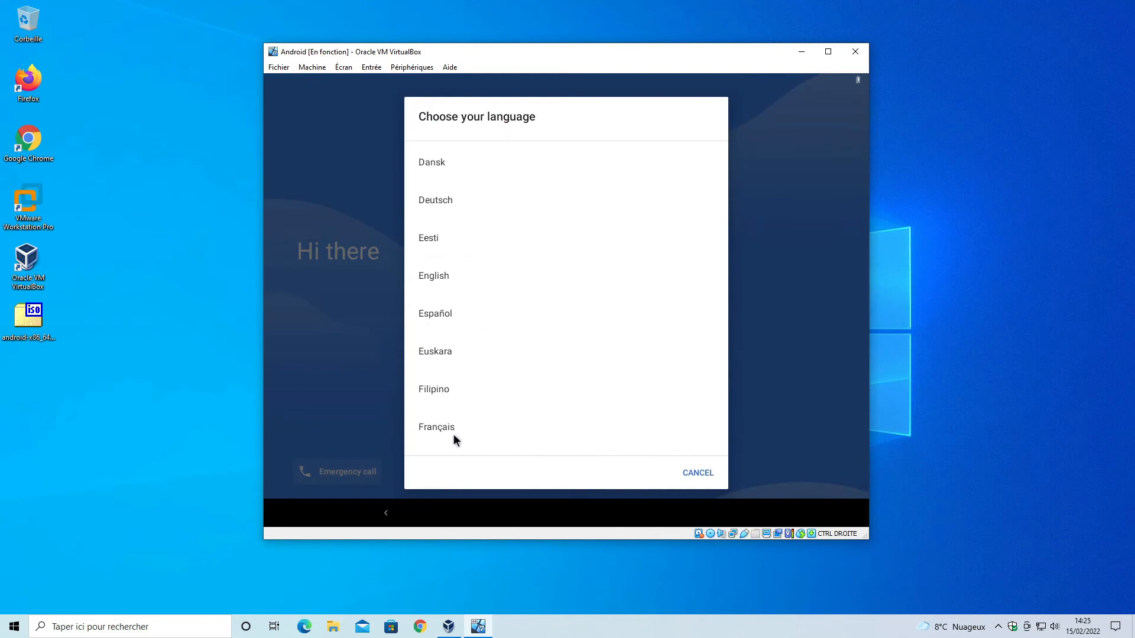
left_click(454, 435)
left_click(424, 216)
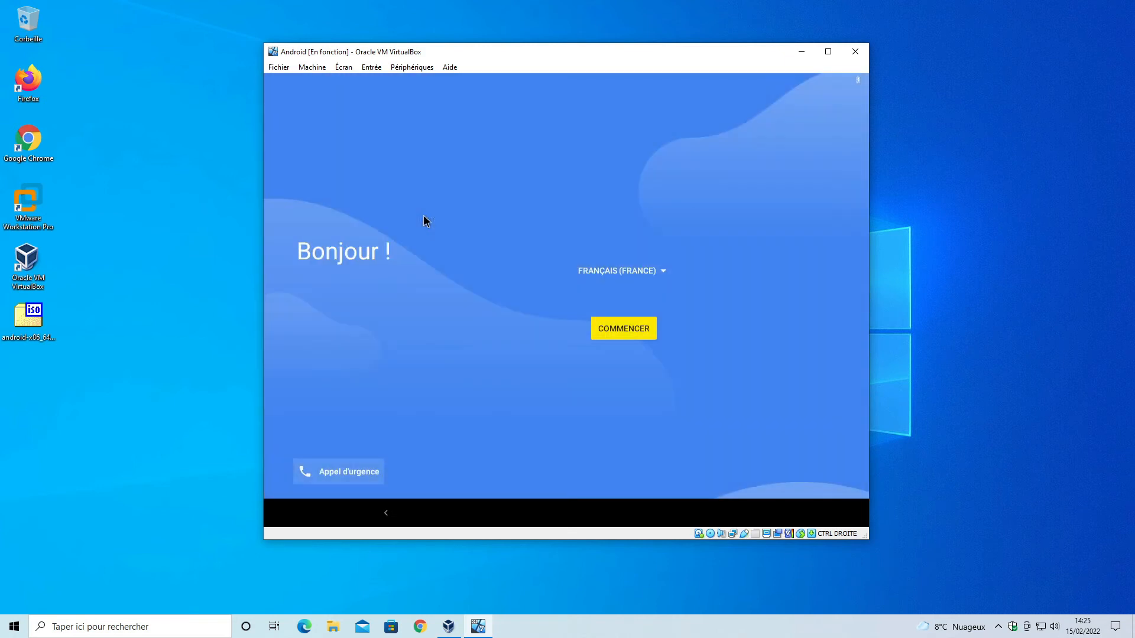
left_click(613, 337)
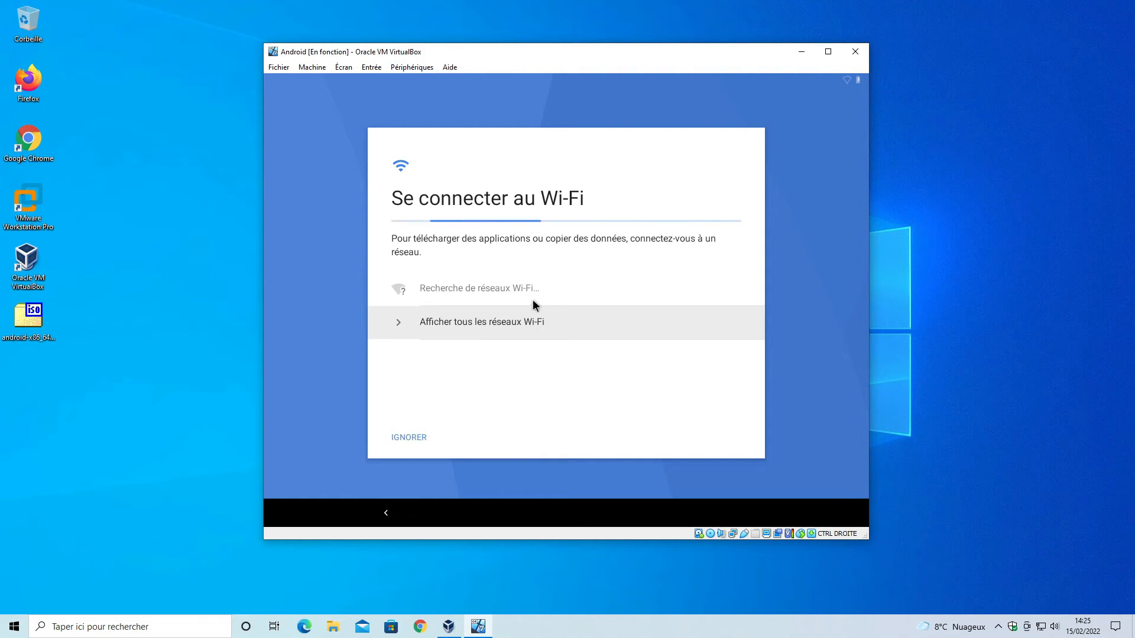
Step: Connect to the VirtWifi network and decline copying applications and data
left_click(544, 317)
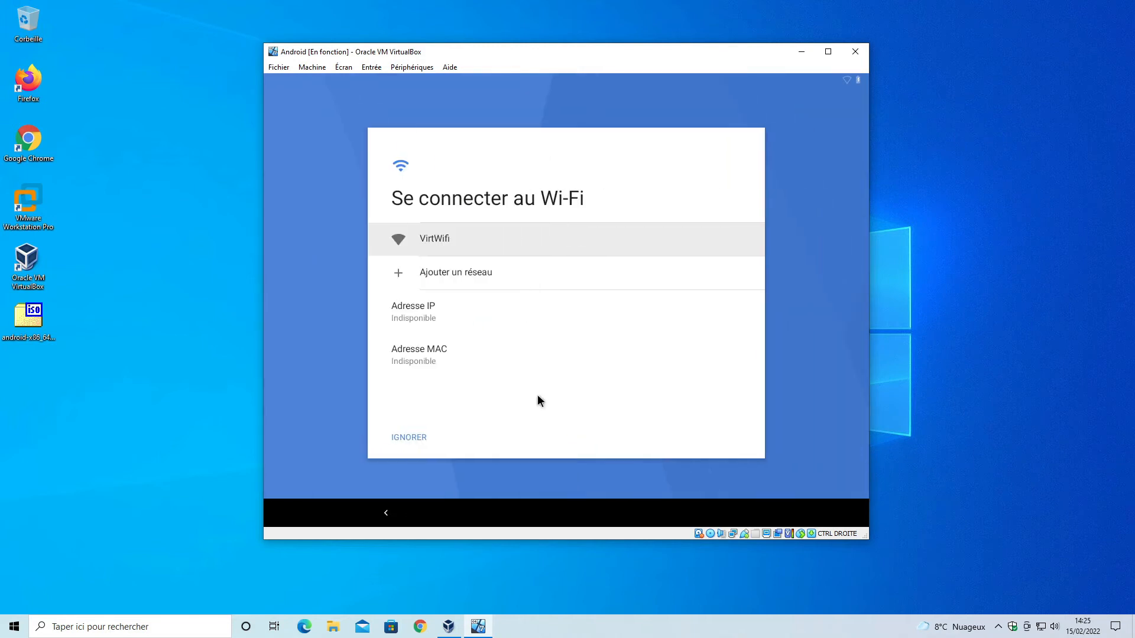
left_click(438, 239)
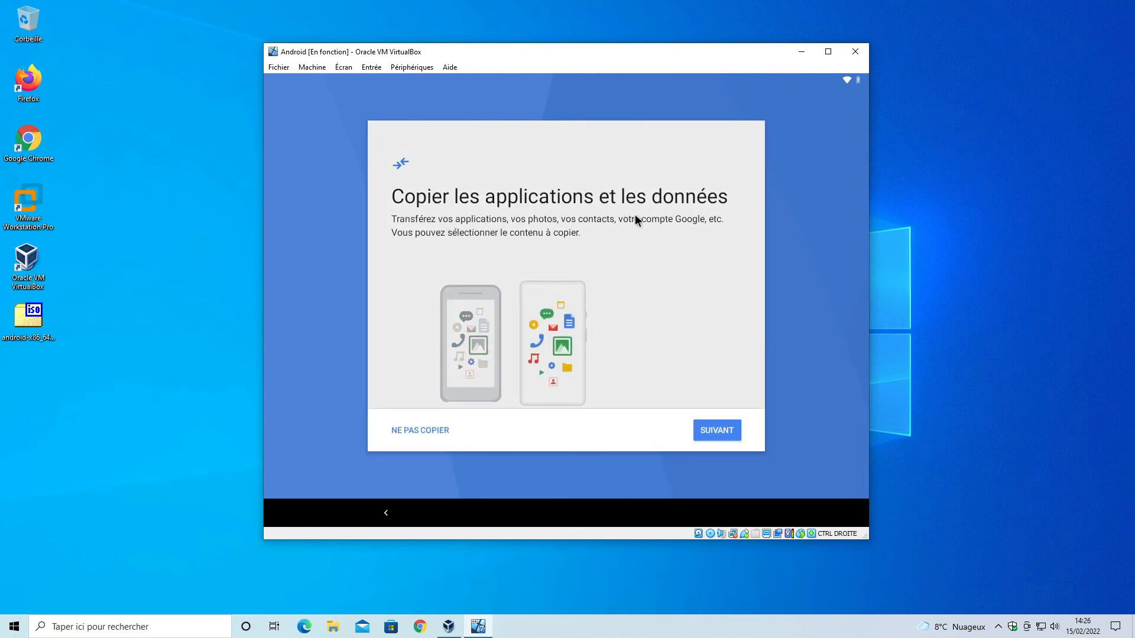
left_click(421, 439)
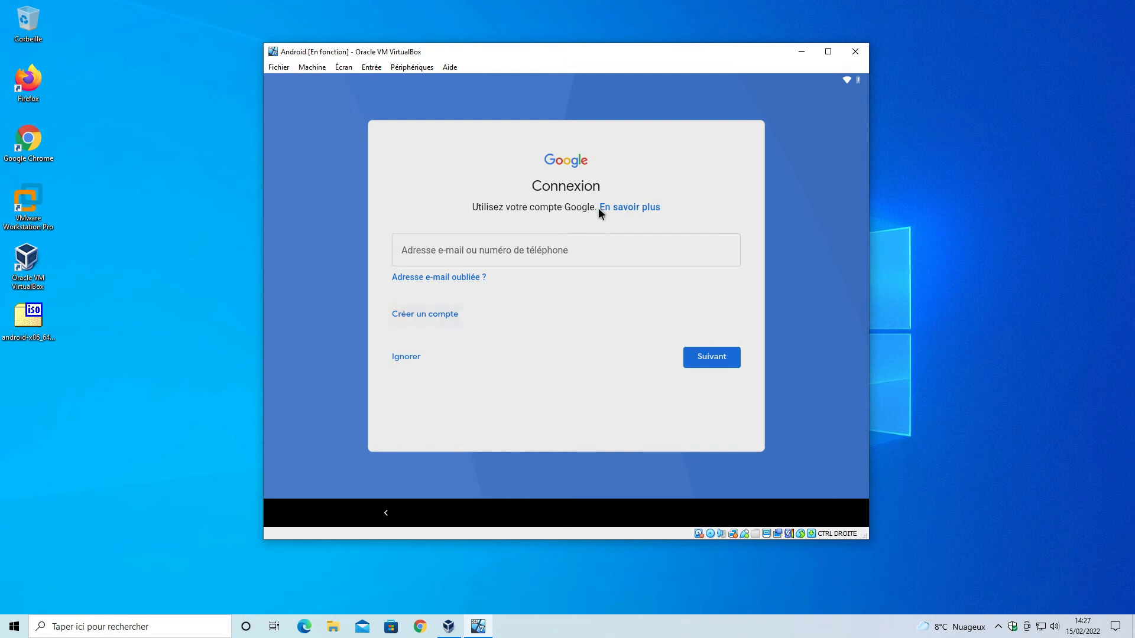
Step: Skip the Google account setup and accept the Google services with their default options
left_click(413, 362)
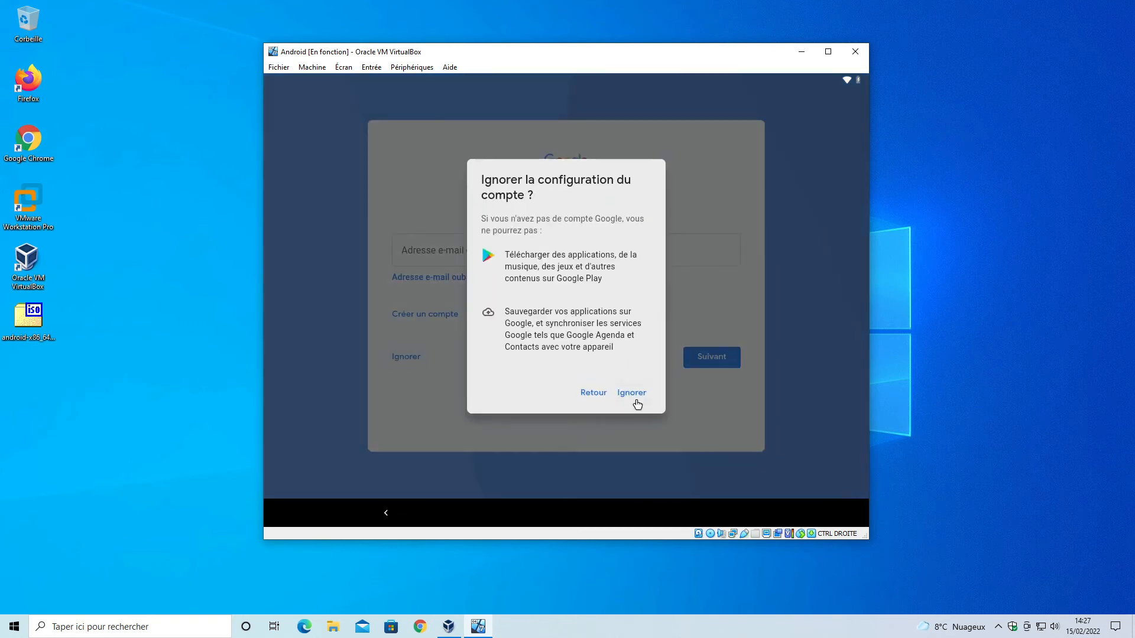
left_click(636, 402)
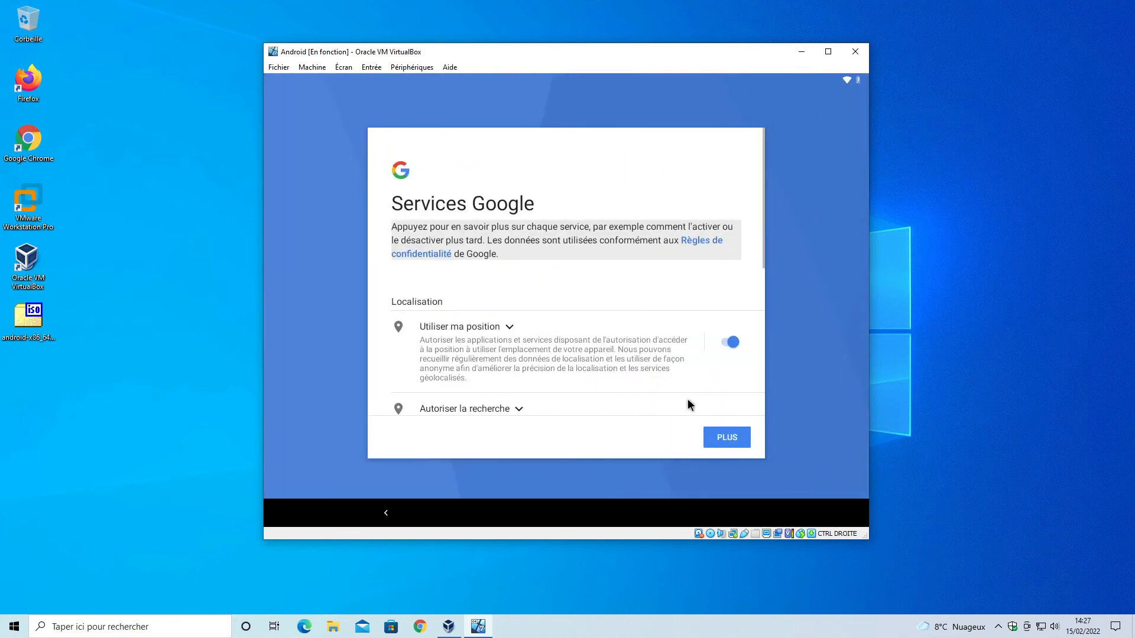
scroll(672, 331, "down", 6)
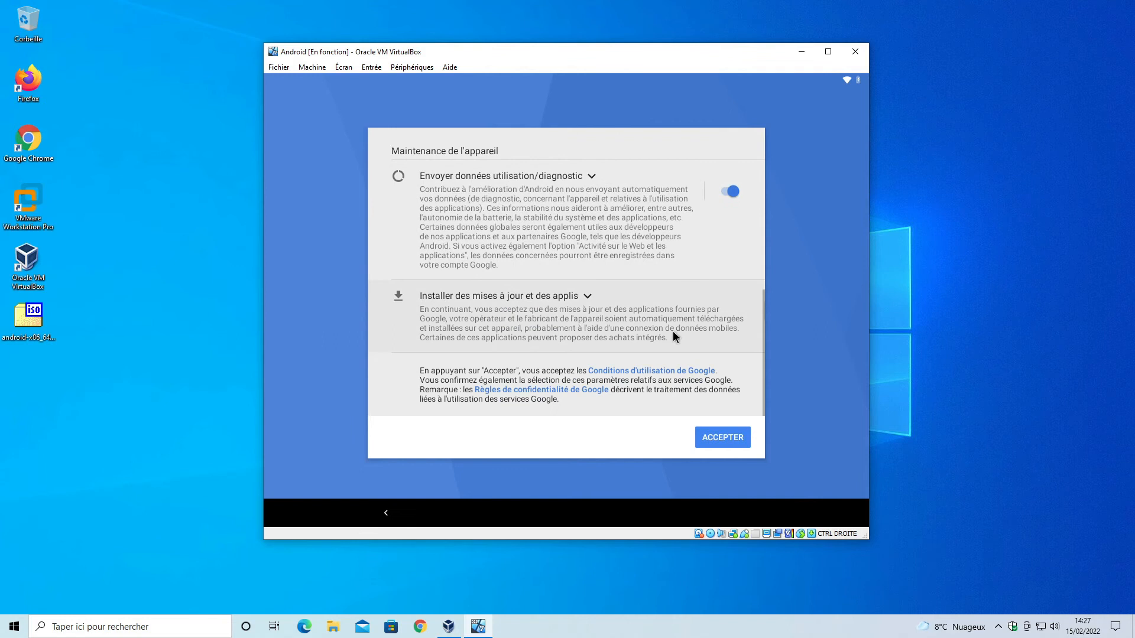
left_click(727, 447)
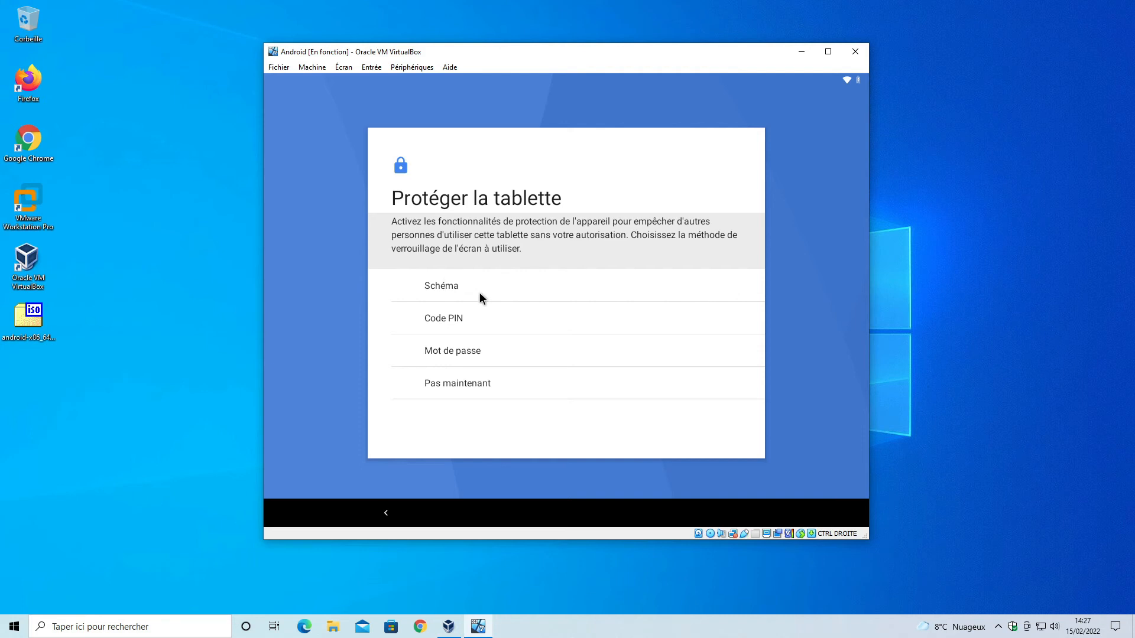
Step: Skip the screen lock protection and set Quickstep as the permanent home screen application
left_click(504, 386)
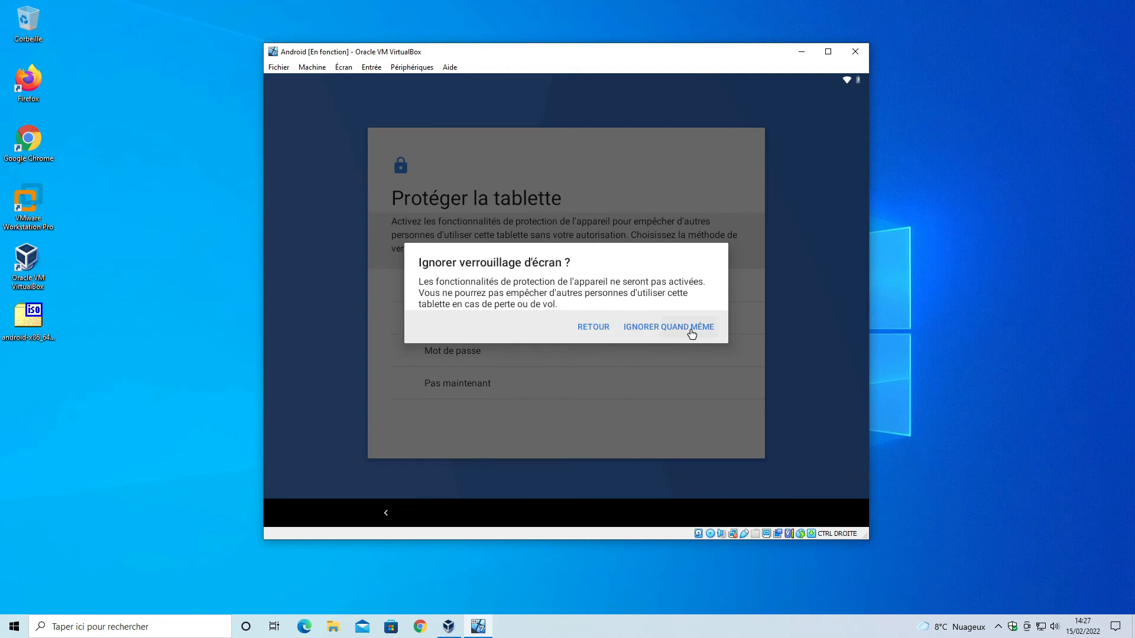
left_click(692, 328)
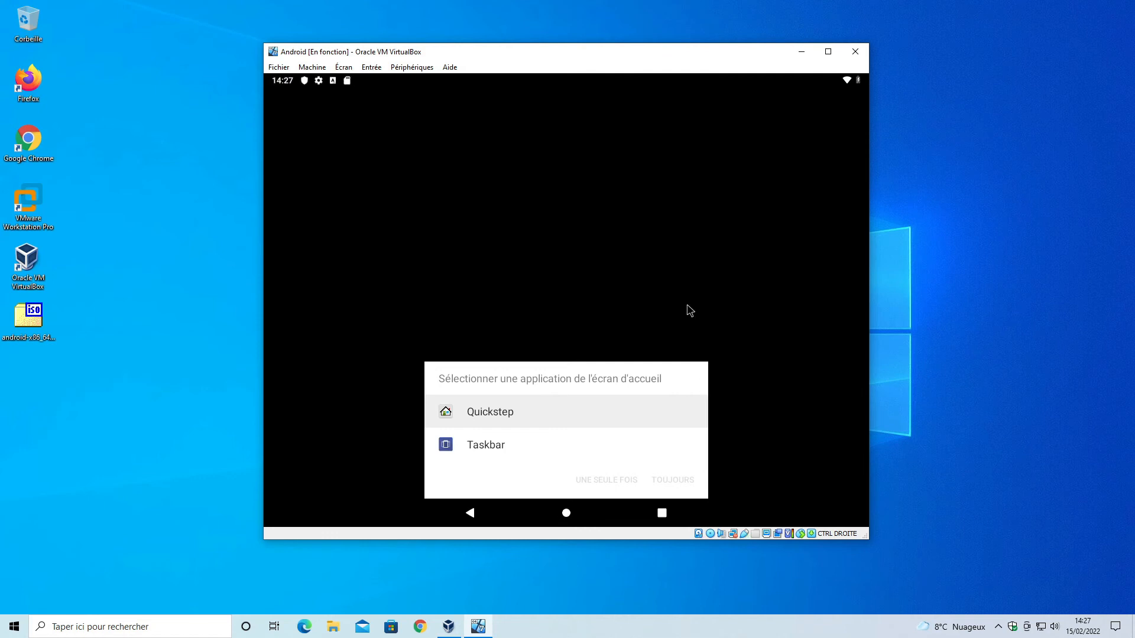
left_click(579, 407)
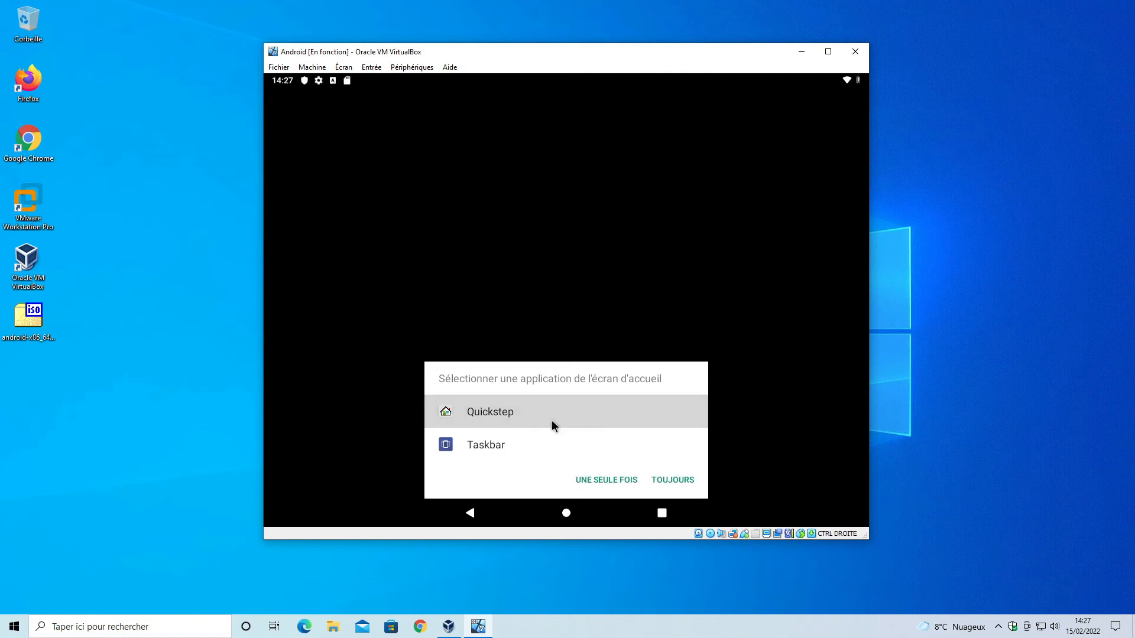
left_click(689, 486)
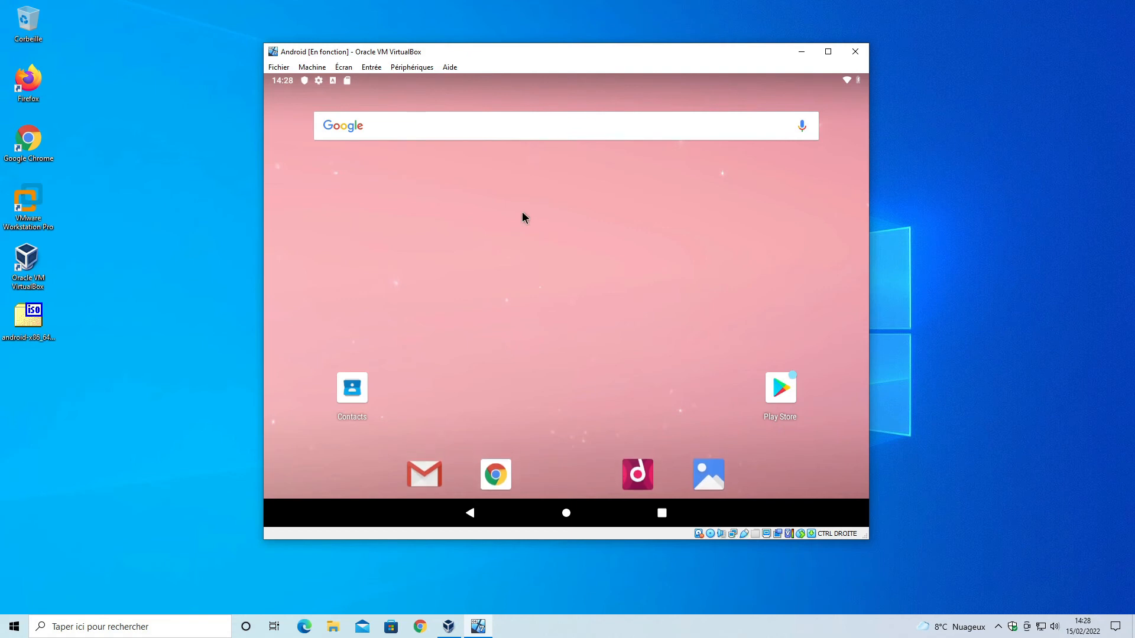
Step: Clear all Android notifications and eject android-x86_64-9.0-r2.iso from the virtual machine's optical drive
left_click(336, 81)
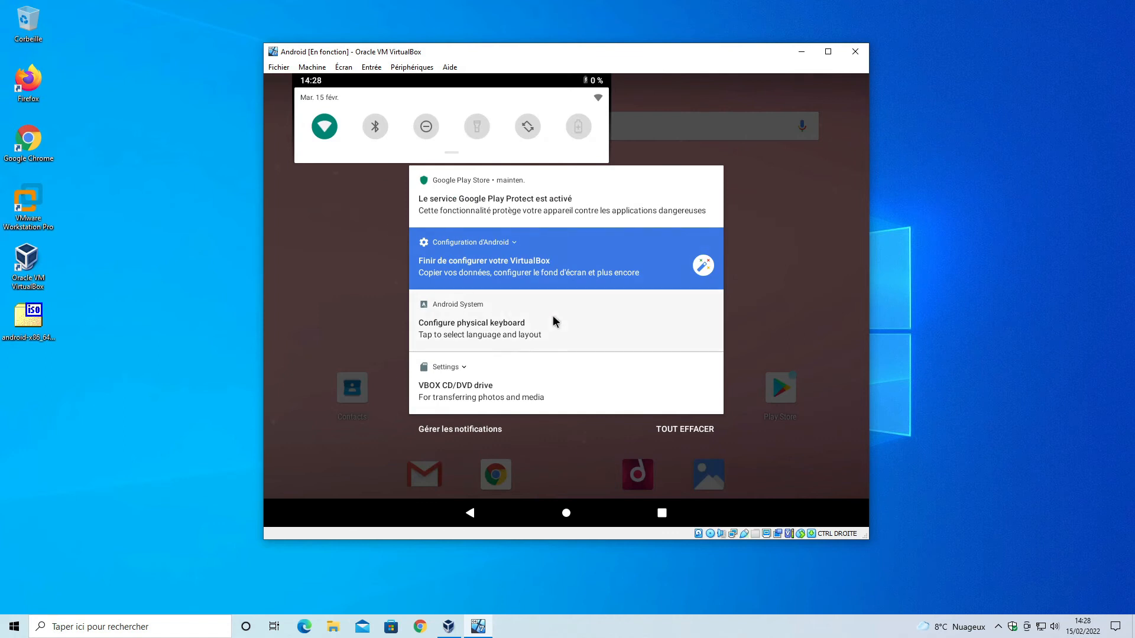
left_click(678, 431)
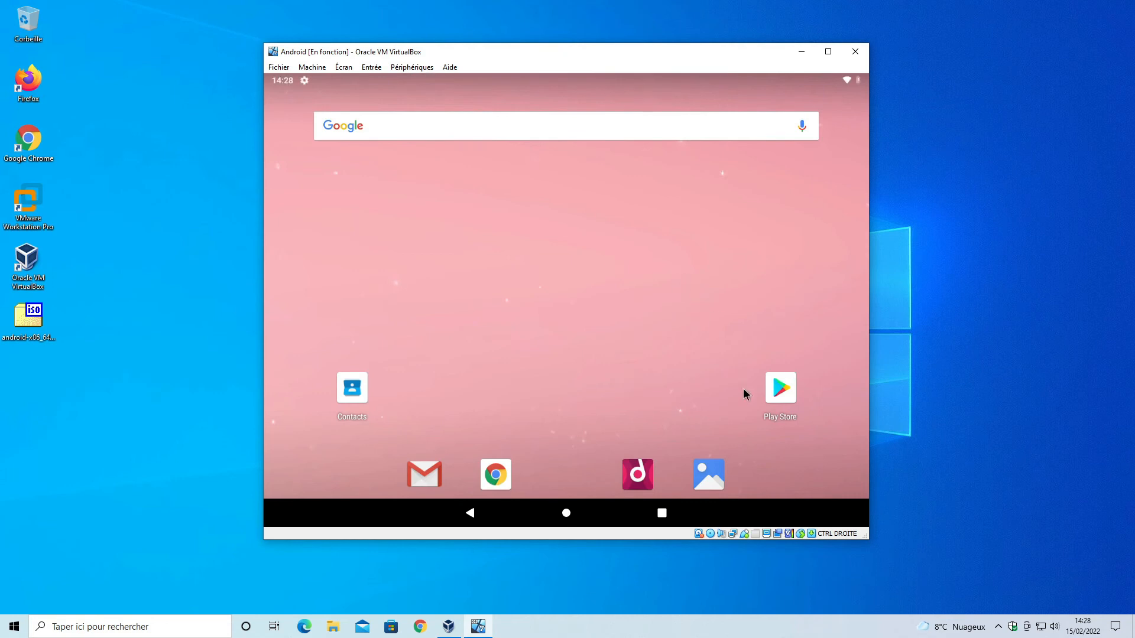
left_click(712, 534)
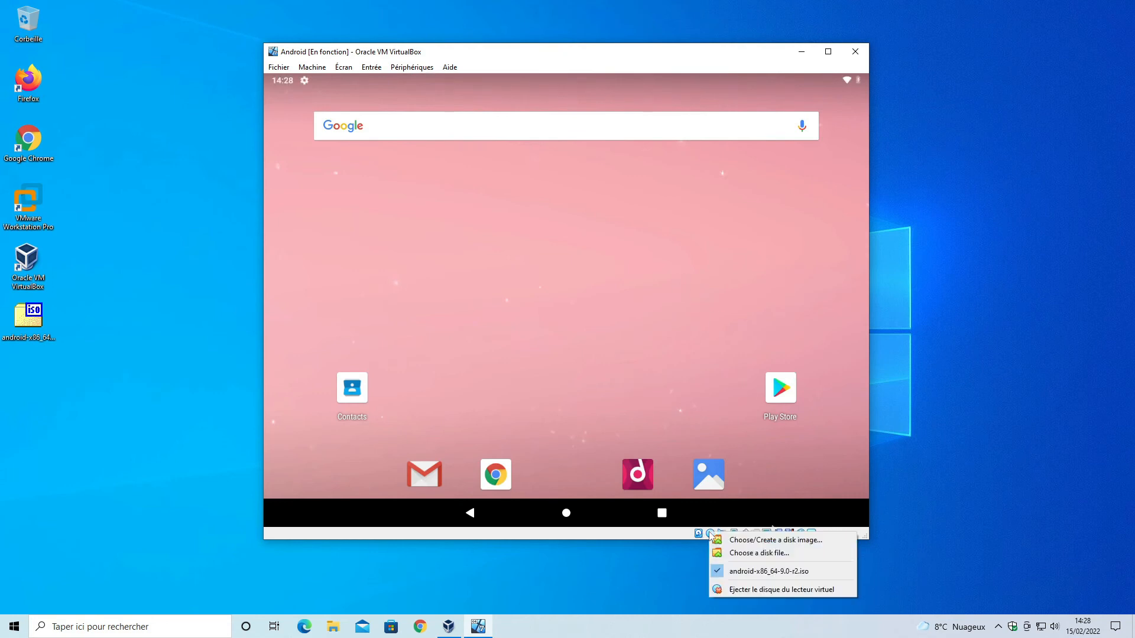
left_click(741, 588)
left_click(541, 337)
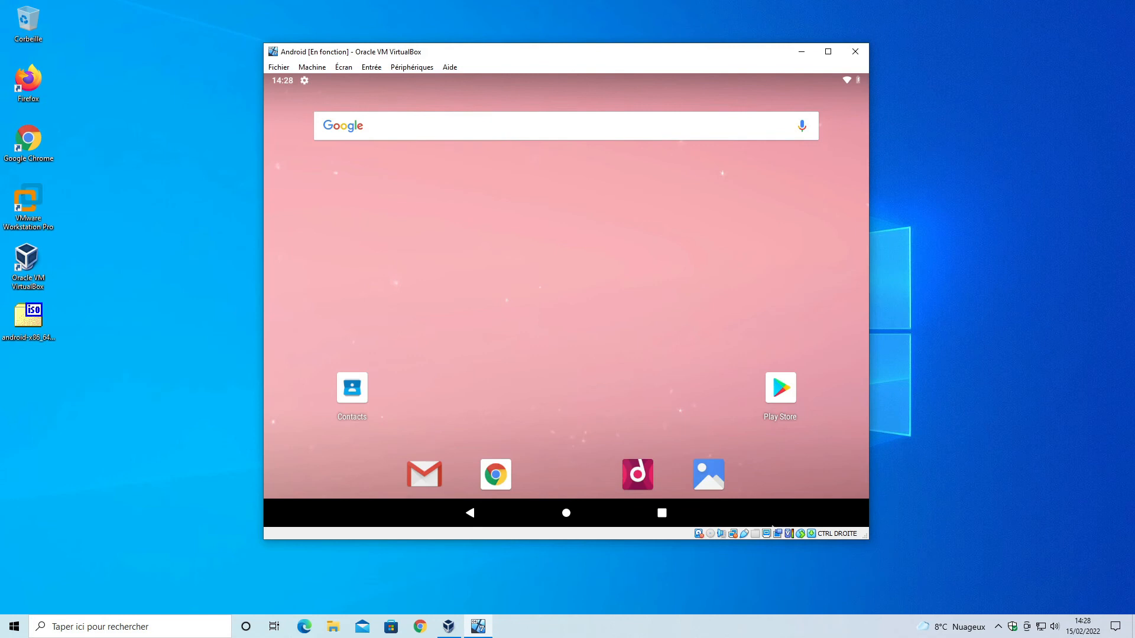
Step: Open Chrome in Android, accept its terms of service, and decline signing in
left_click(505, 471)
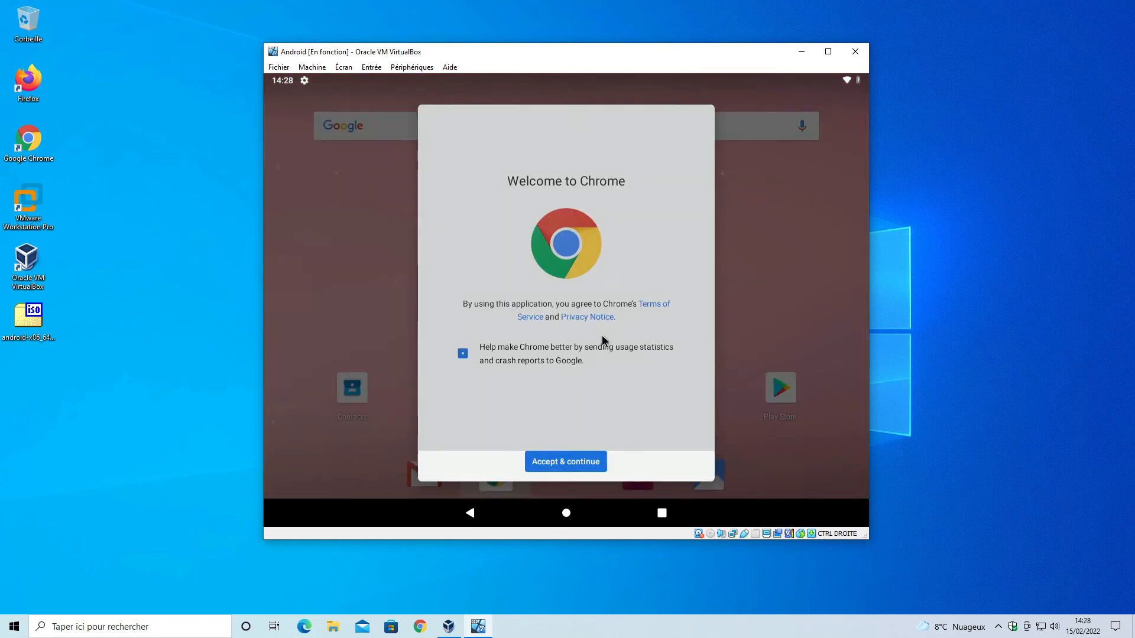
left_click(581, 467)
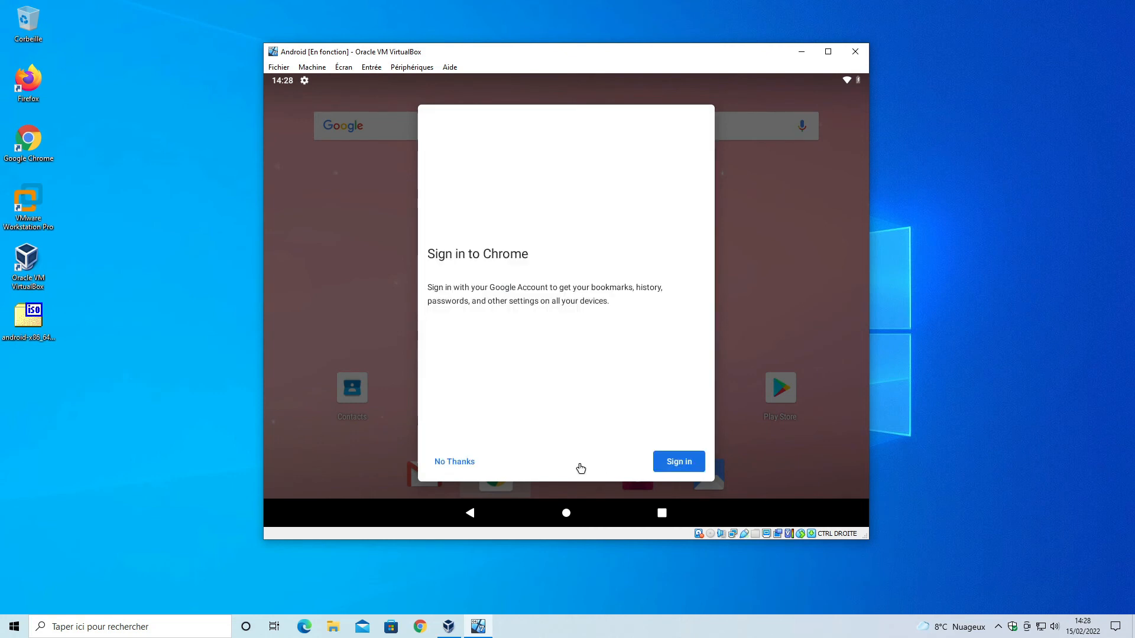
left_click(467, 464)
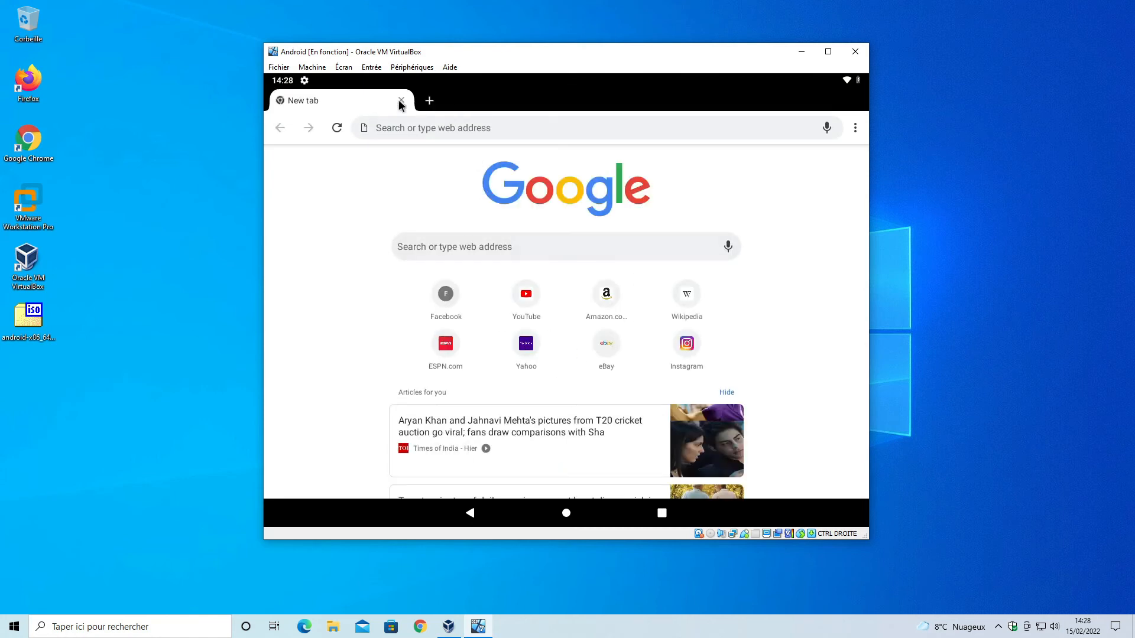
left_click(423, 129)
type("q")
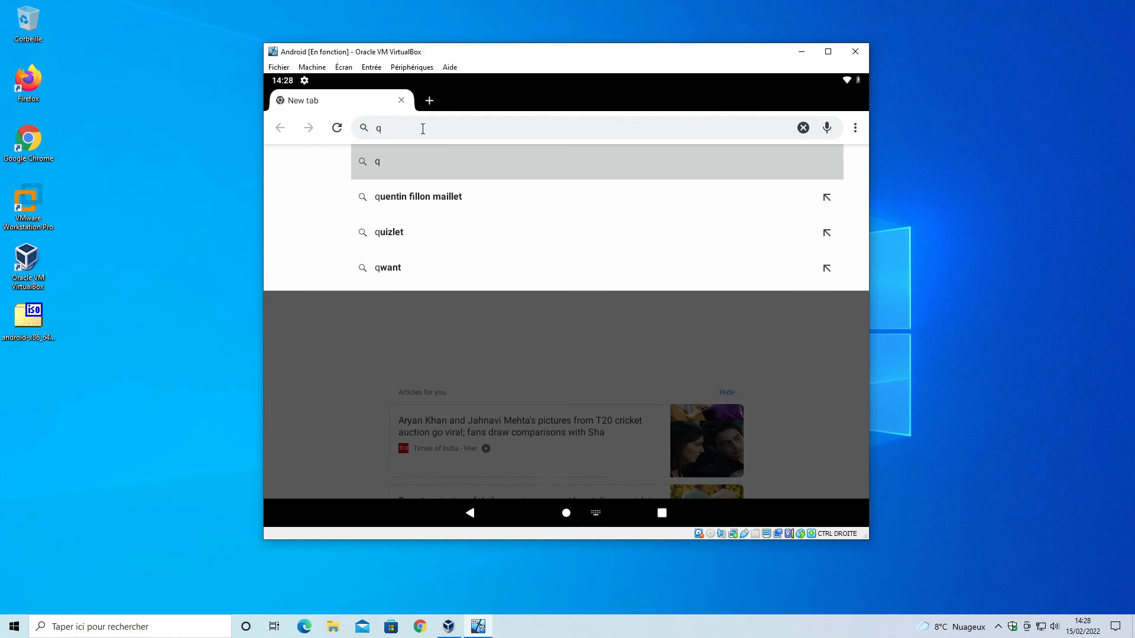
key("BackSpace")
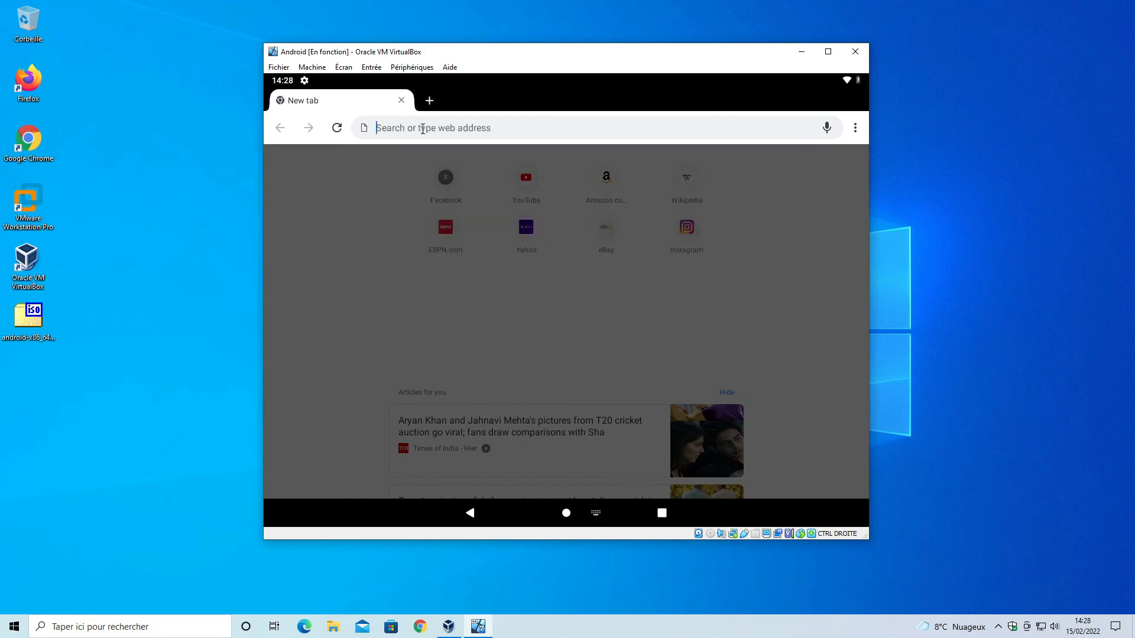
Step: Test the keyboard layout by entering "qwerty" in Chrome's address bar, clear the text, and return to the Android home screen
type("qwerty")
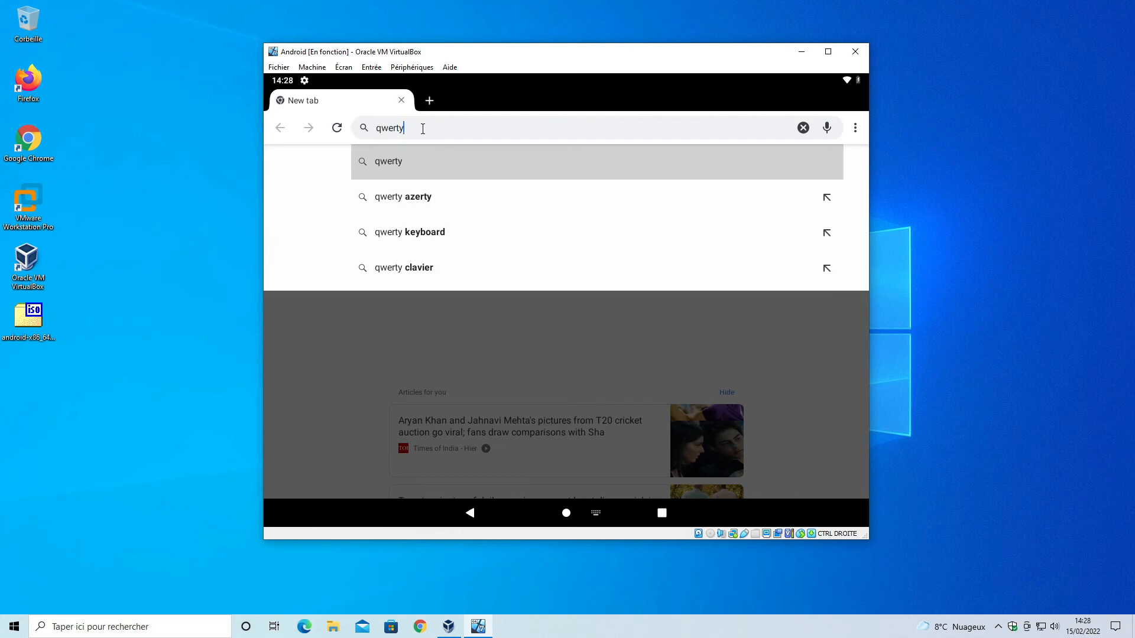
key("BackSpace")
key("BackSpace")
key("BackSpace")
key("BackSpace")
key("BackSpace")
key("BackSpace")
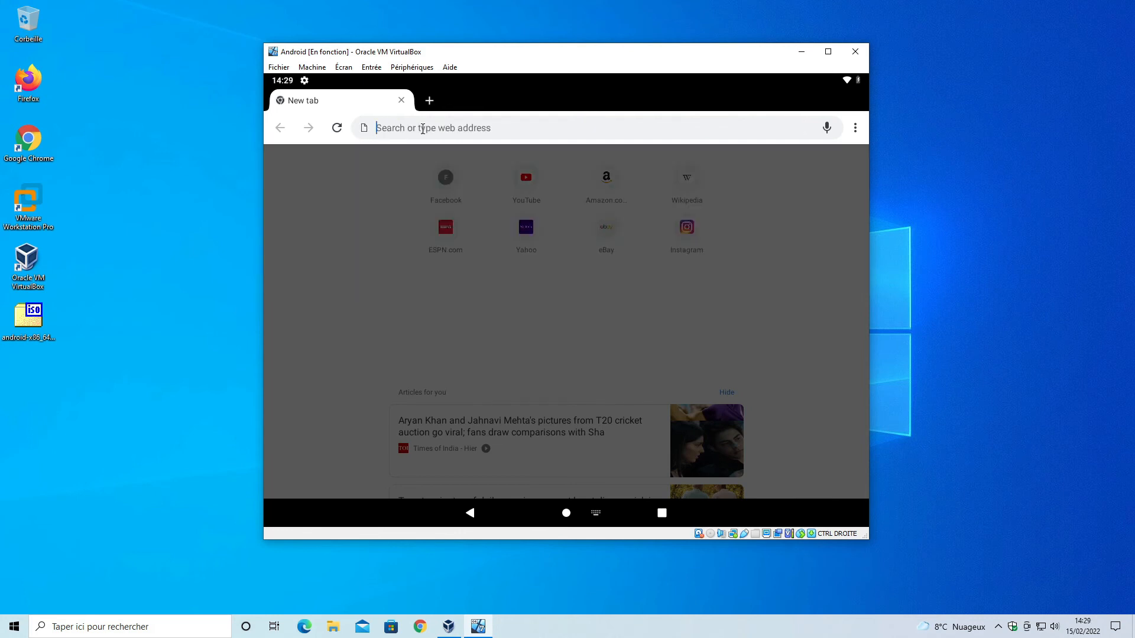
left_click(565, 519)
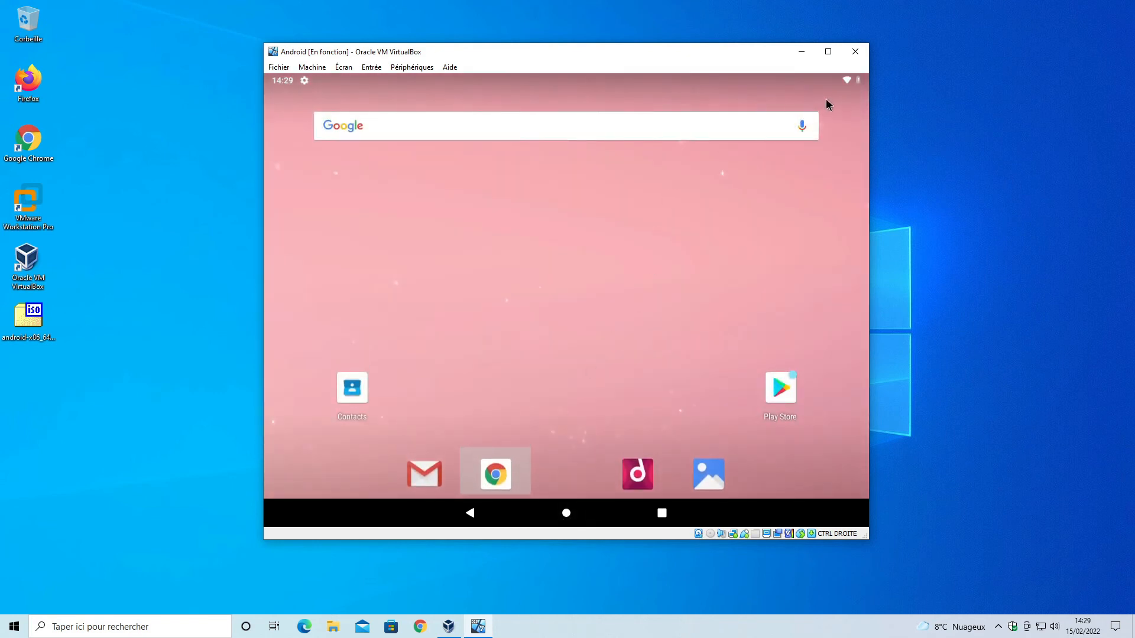
Step: Open the Android settings, search them for "cla", and open the Clavier physique settings
left_click_drag(292, 82, 291, 85)
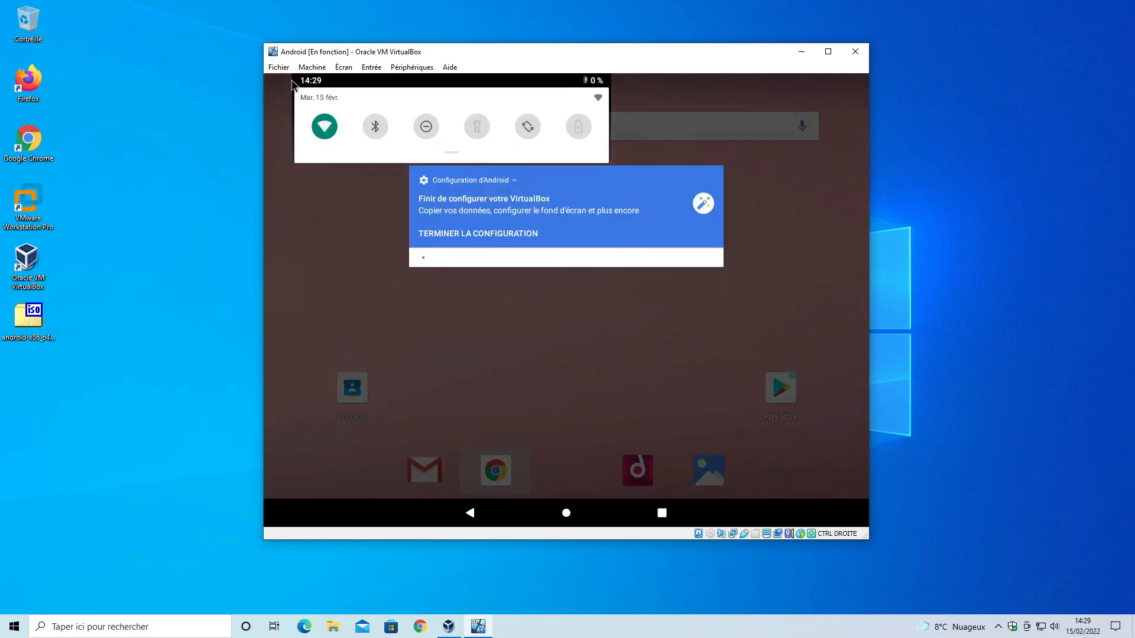
left_click_drag(457, 157, 455, 347)
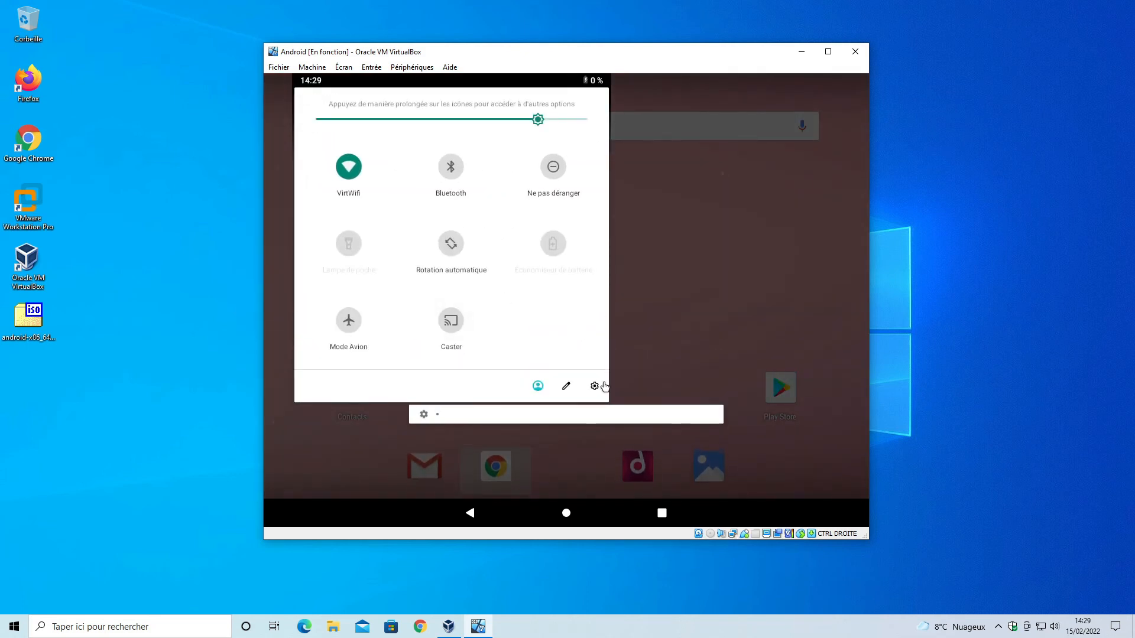
left_click(596, 387)
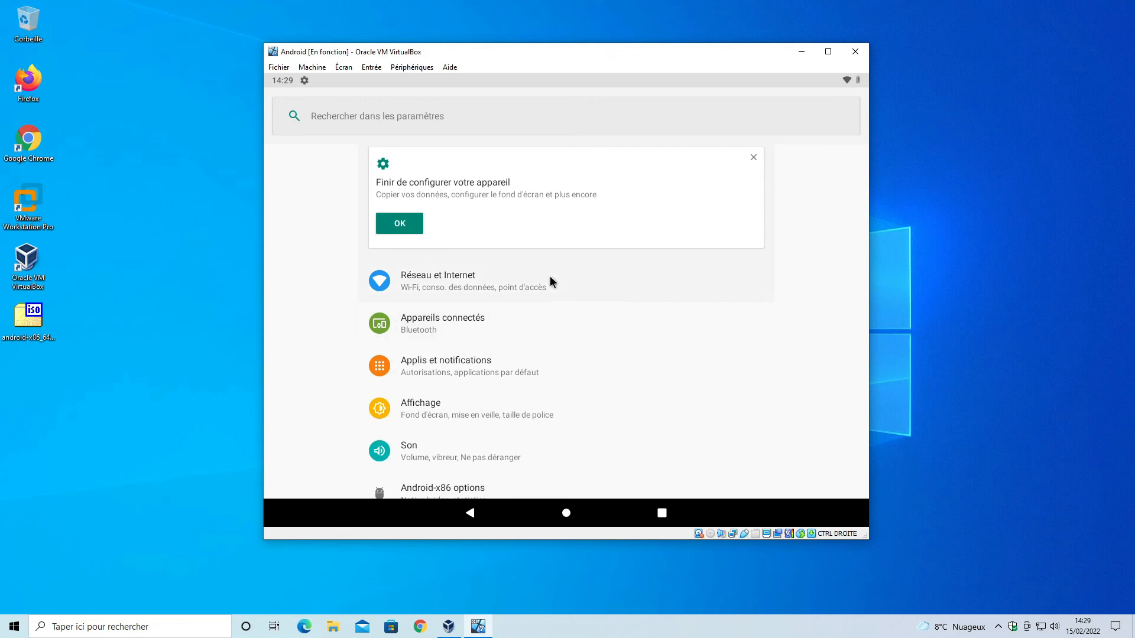
left_click(431, 121)
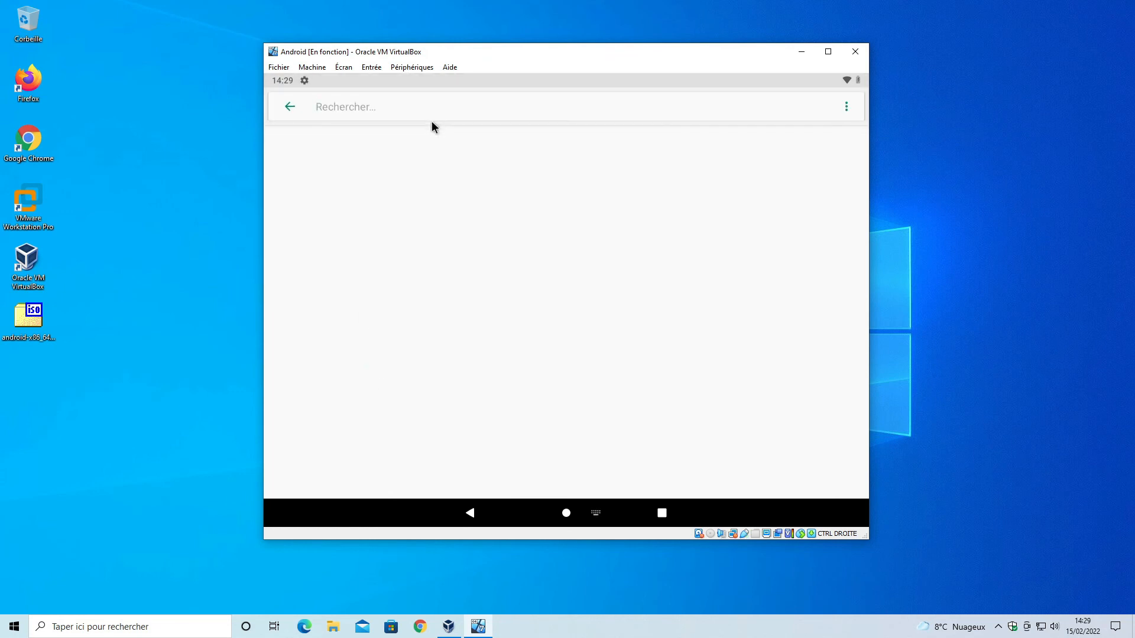
type("c")
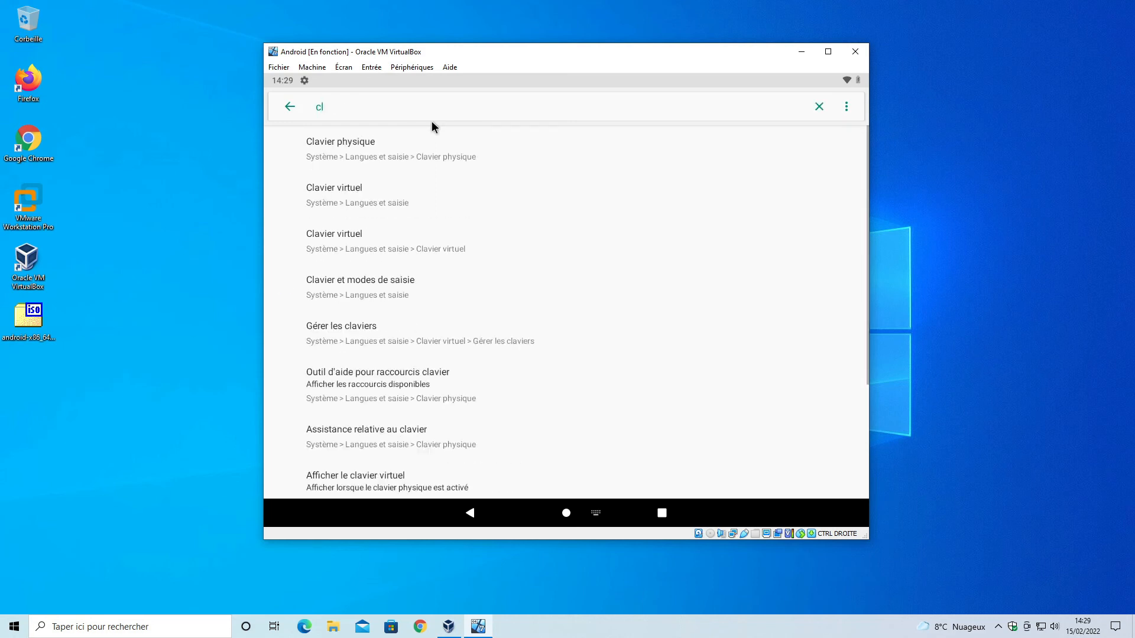
type("l")
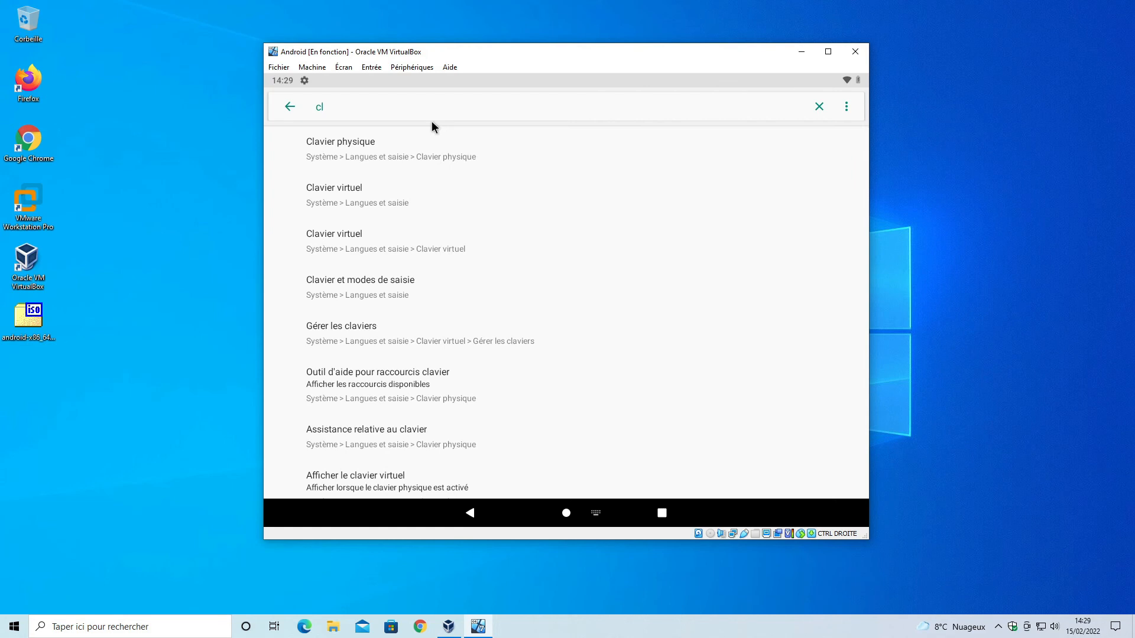
type("a")
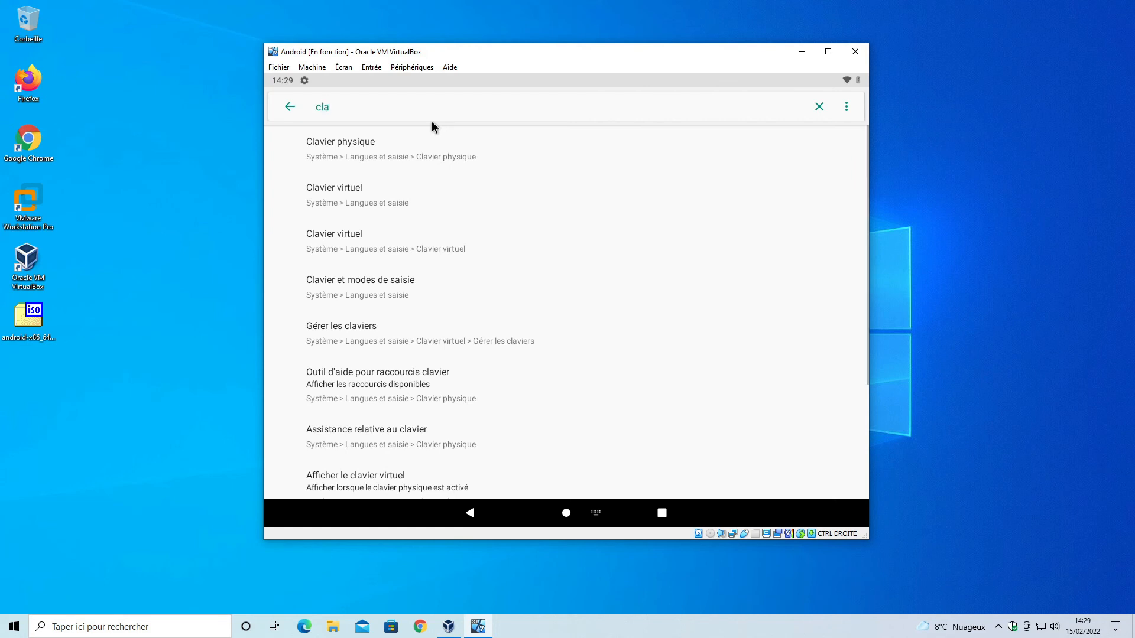
left_click(403, 143)
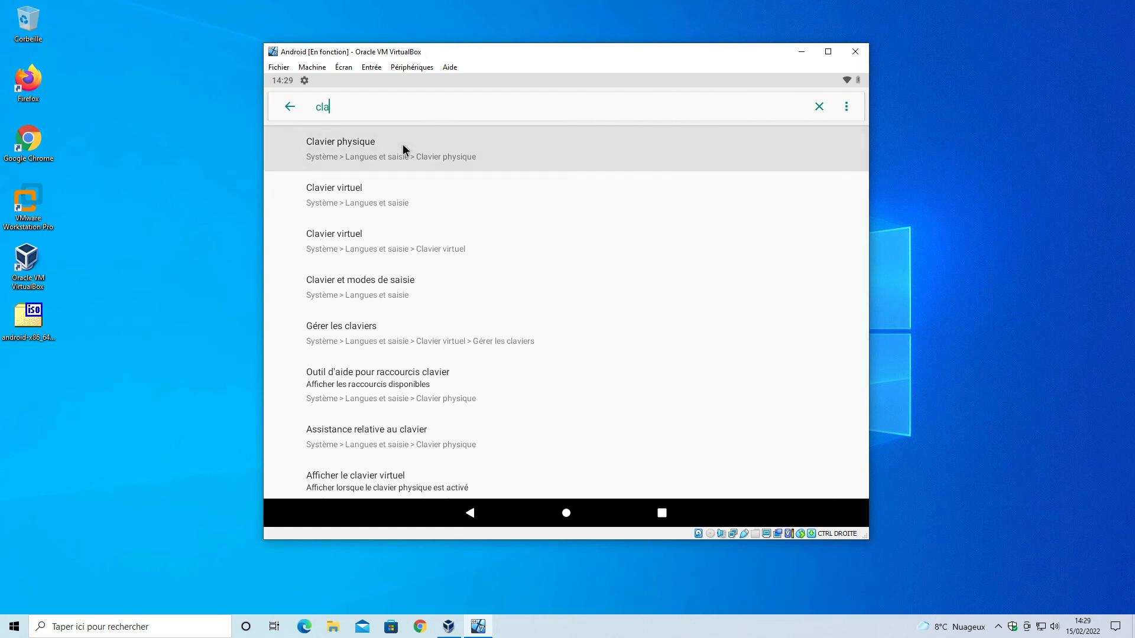
Step: Set the AT Translated Set 2 keyboard's layout to Français, then close the Settings app
left_click(460, 184)
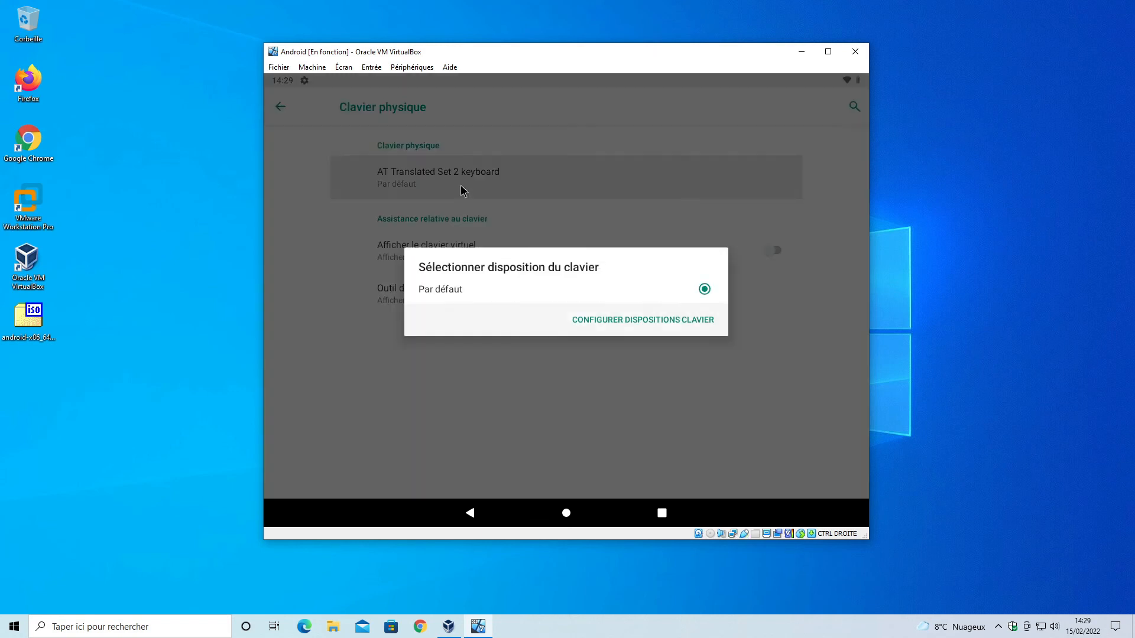
left_click(648, 320)
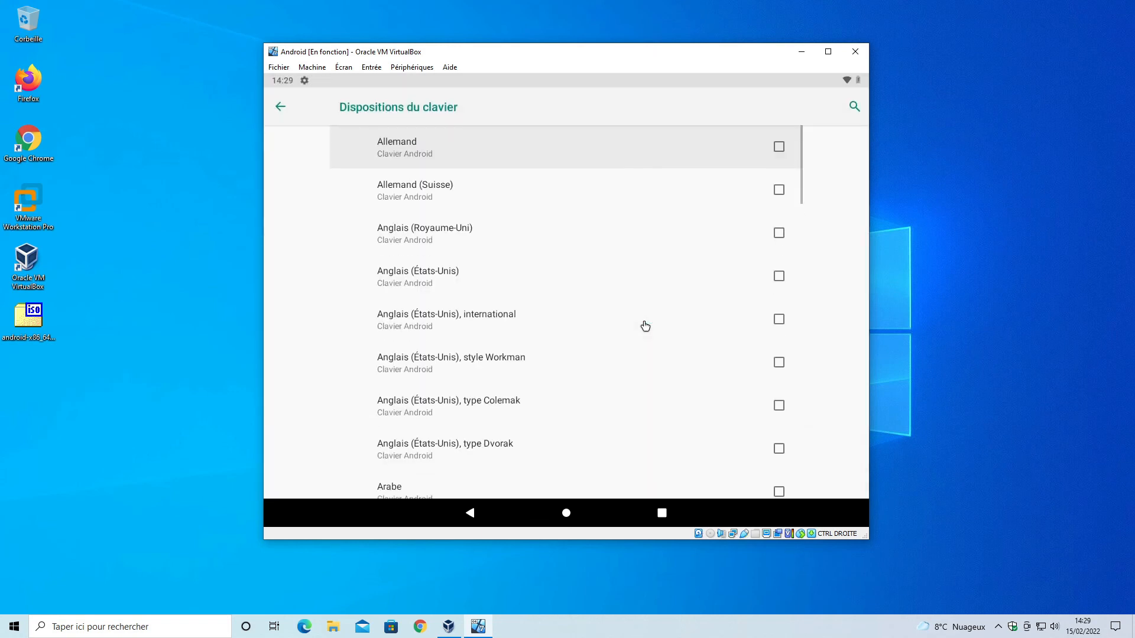
scroll(504, 291, "down", 3)
scroll(458, 303, "down", 7)
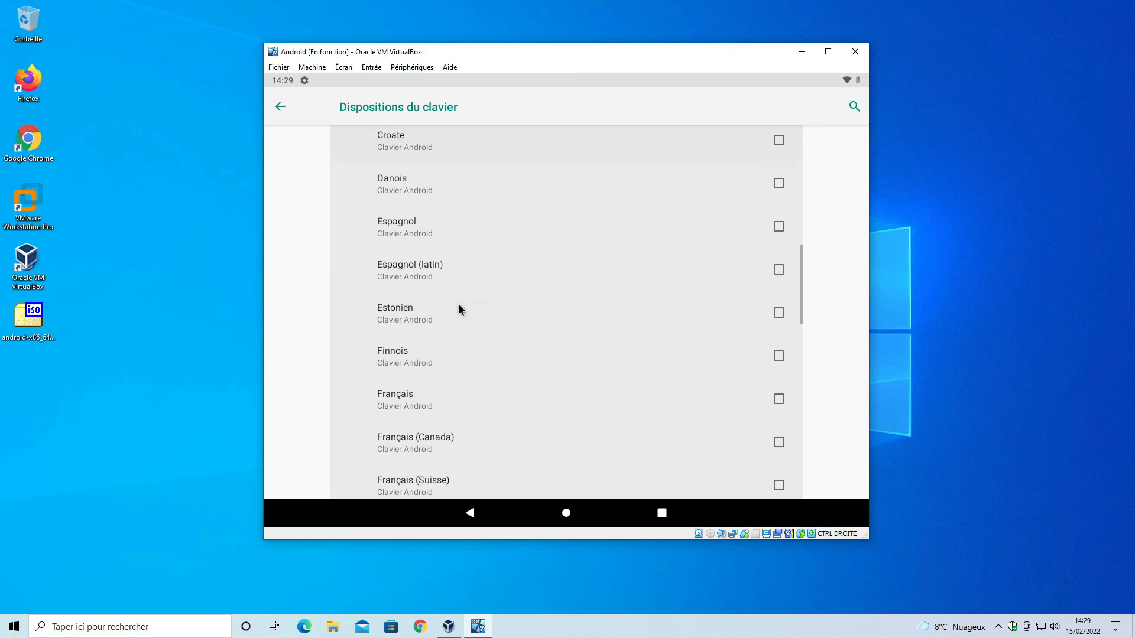
left_click(777, 398)
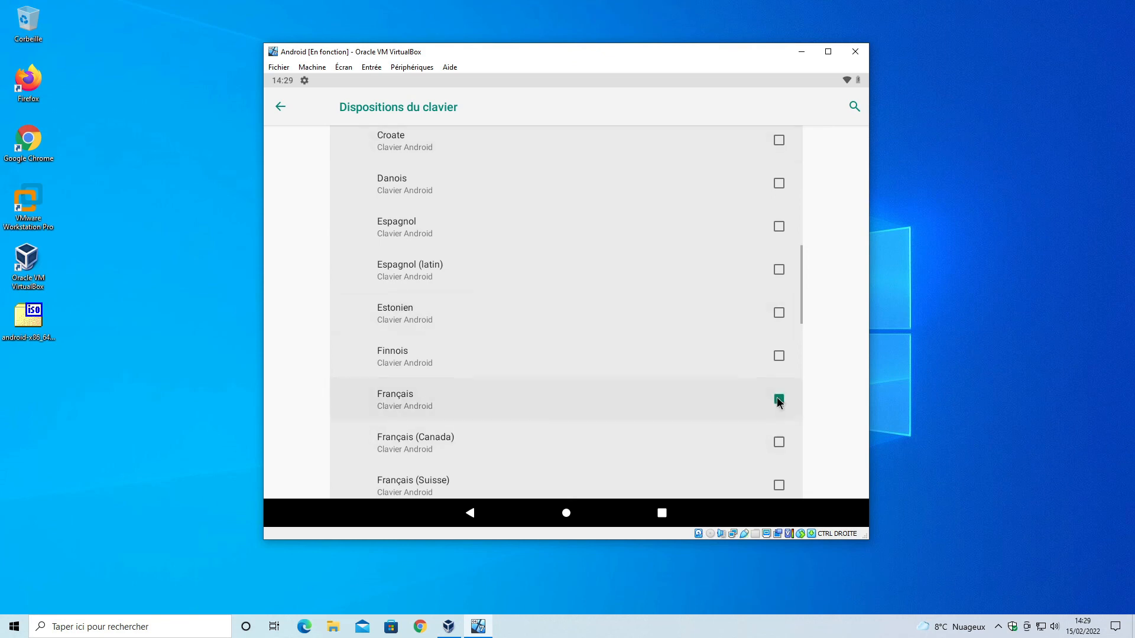
left_click(280, 106)
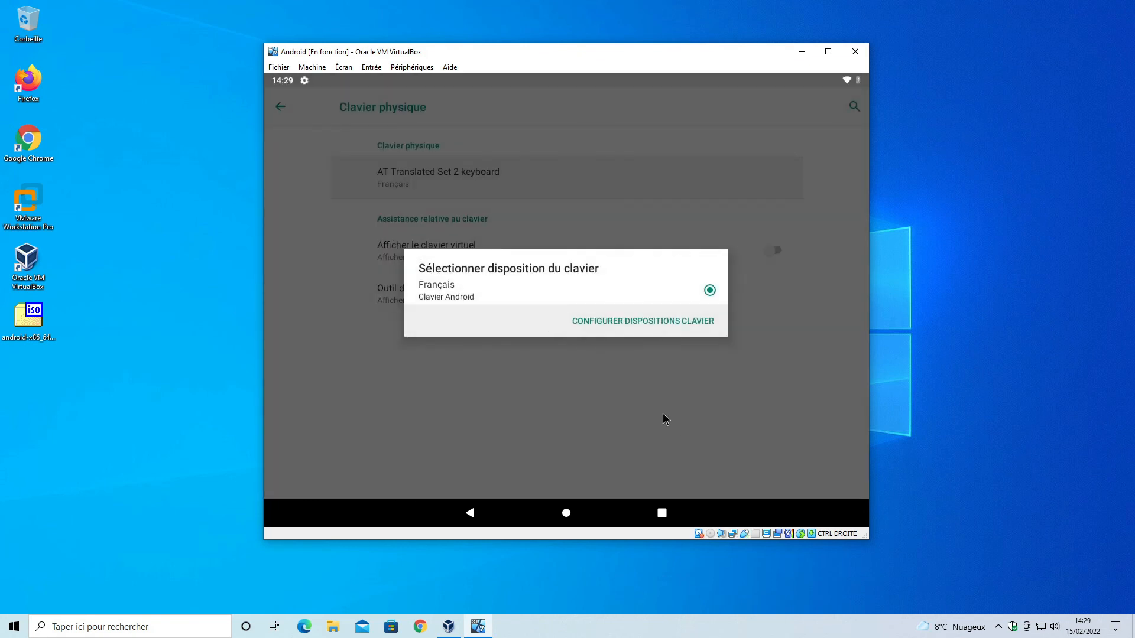
left_click(662, 413)
left_click(568, 512)
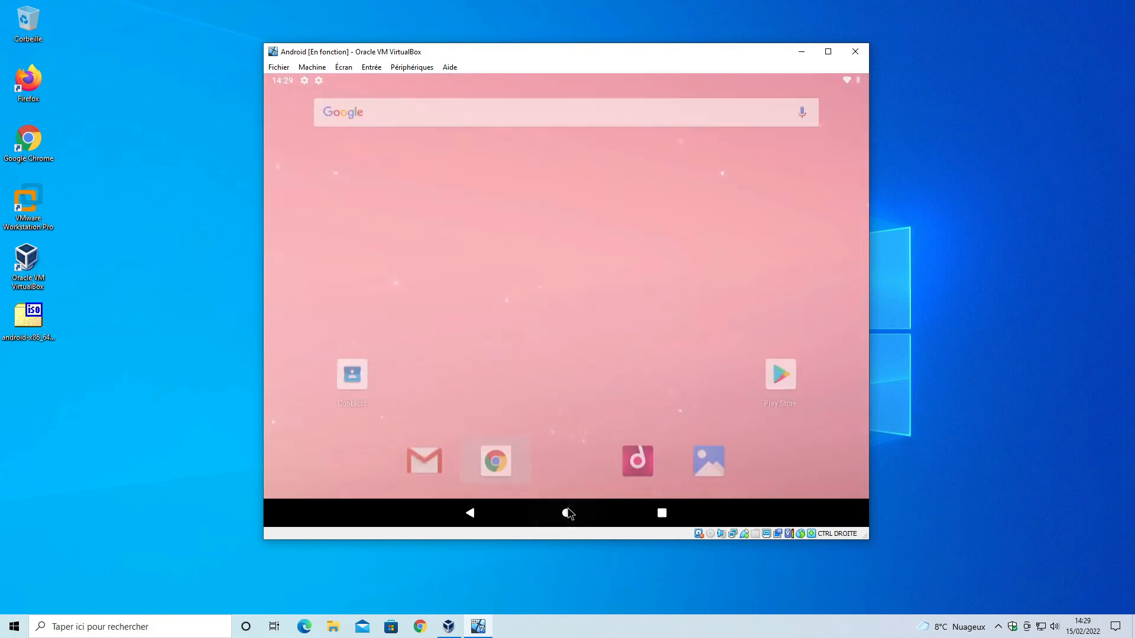
left_click(663, 513)
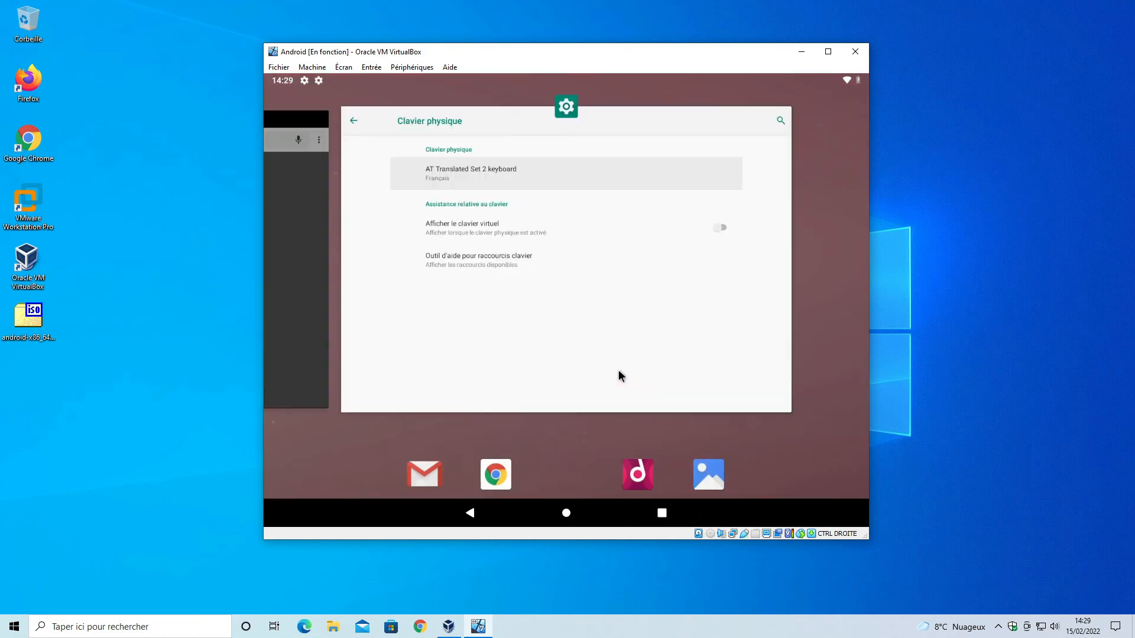
left_click_drag(582, 263, 580, 79)
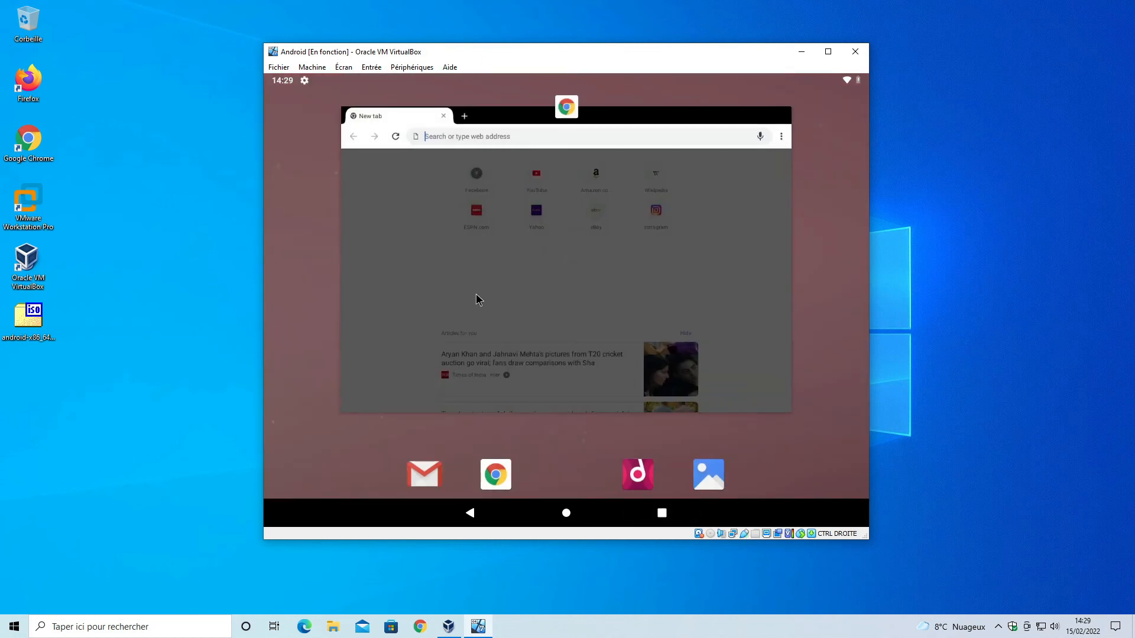
Step: Test the keyboard layout by entering "a" in Chrome's address bar, clear the text, and close Chrome
left_click(417, 154)
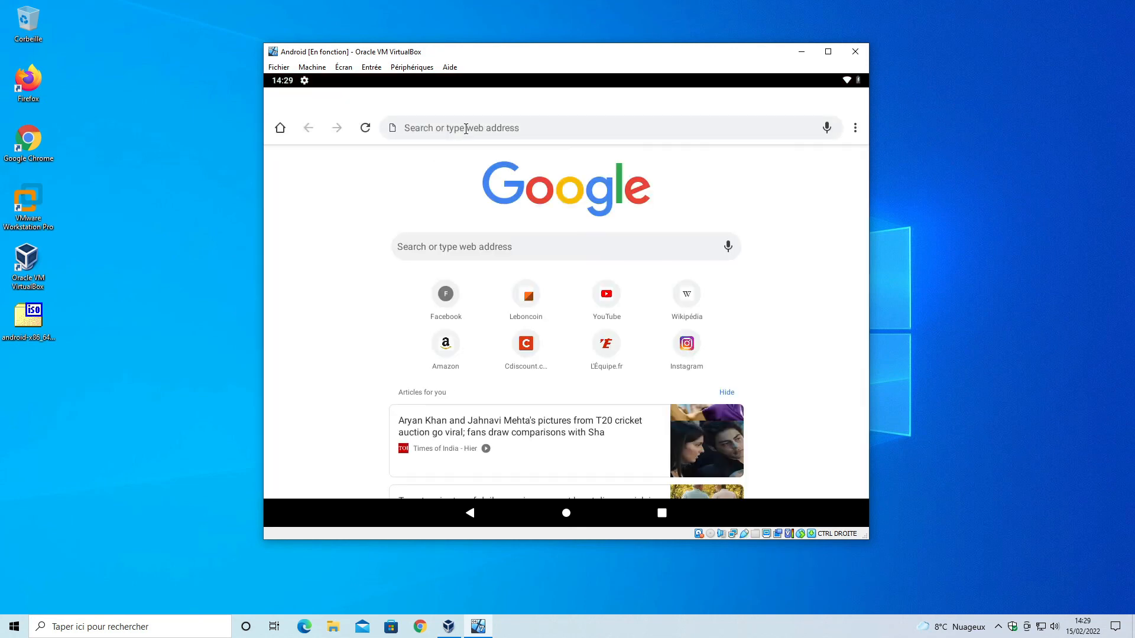
left_click(465, 128)
type("a")
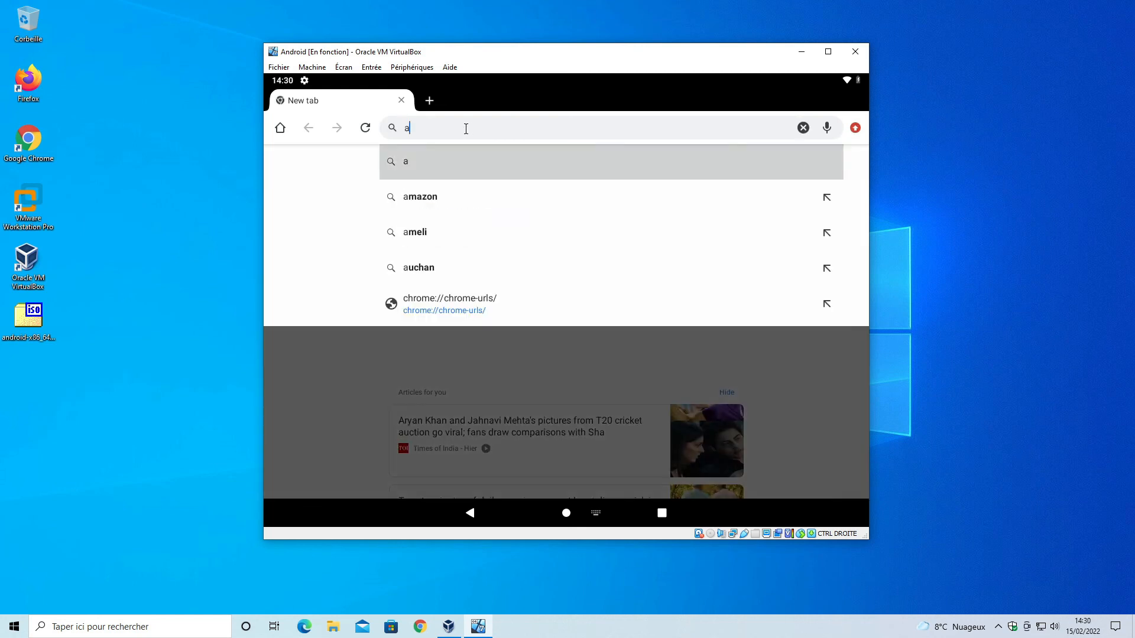
key("BackSpace")
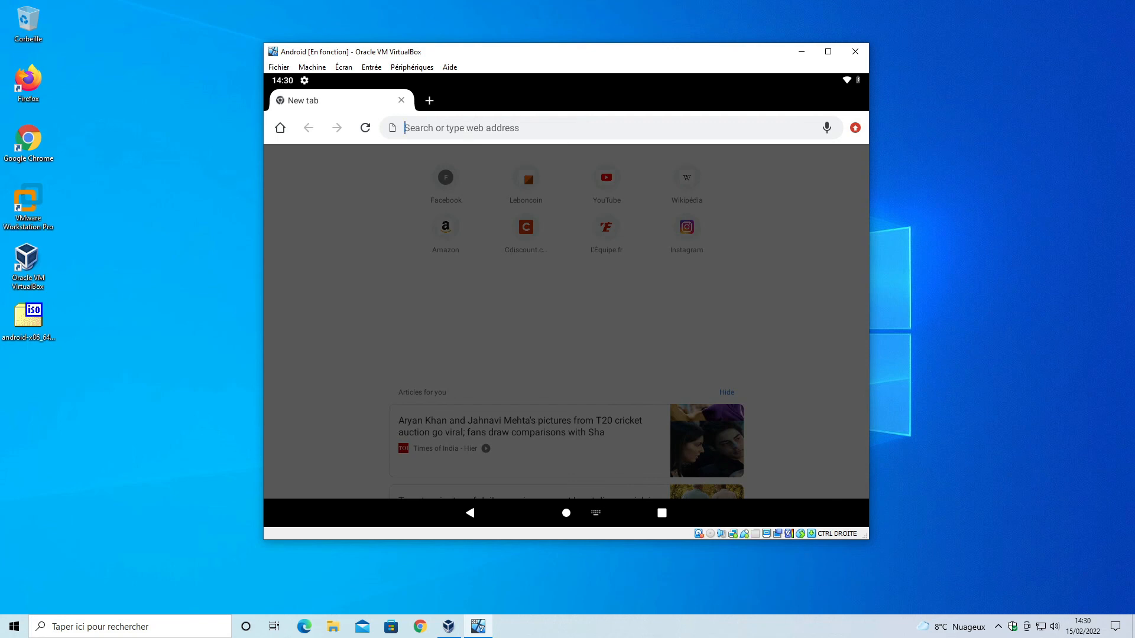
left_click(559, 520)
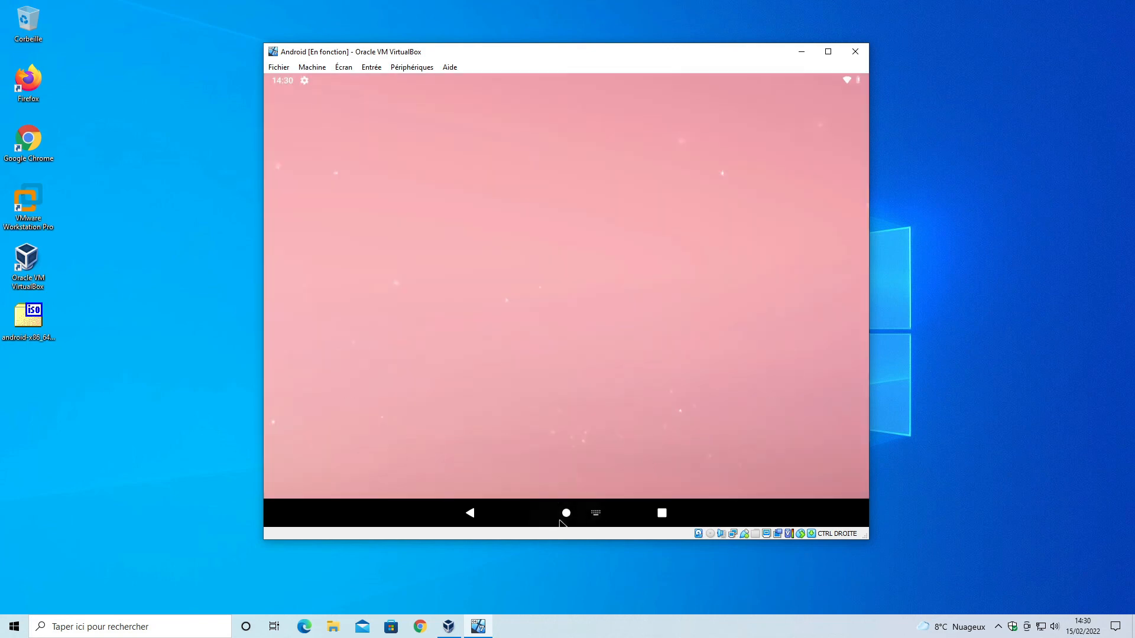
left_click(663, 513)
left_click_drag(589, 275, 575, 119)
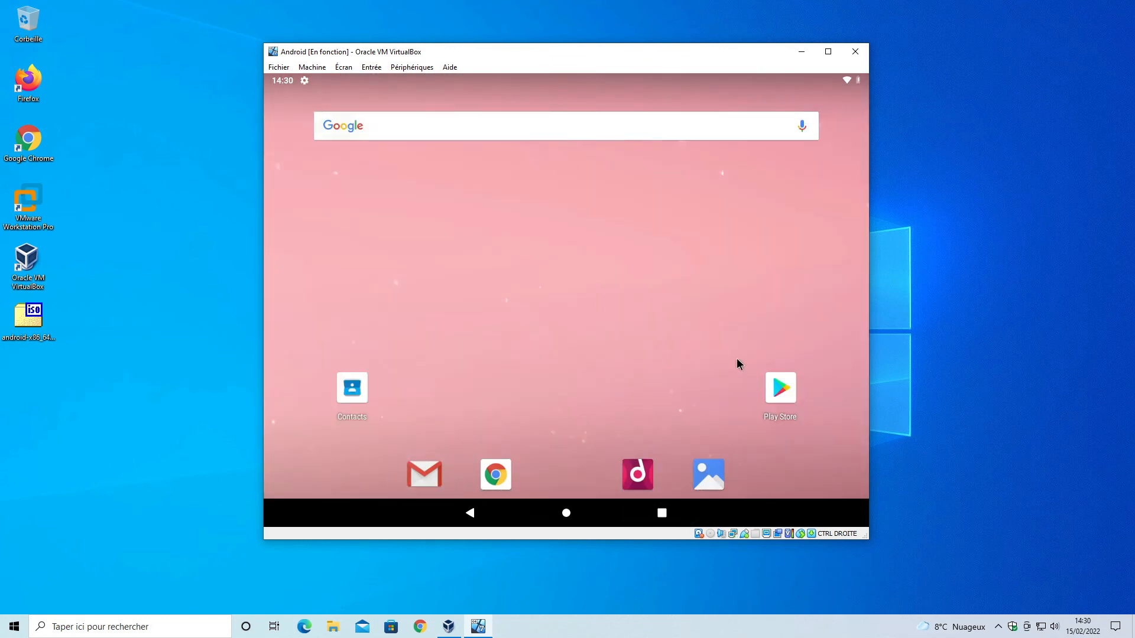
Step: Open the Play Store's Google account sign-in page, then leave it without signing in and close the app
left_click(767, 388)
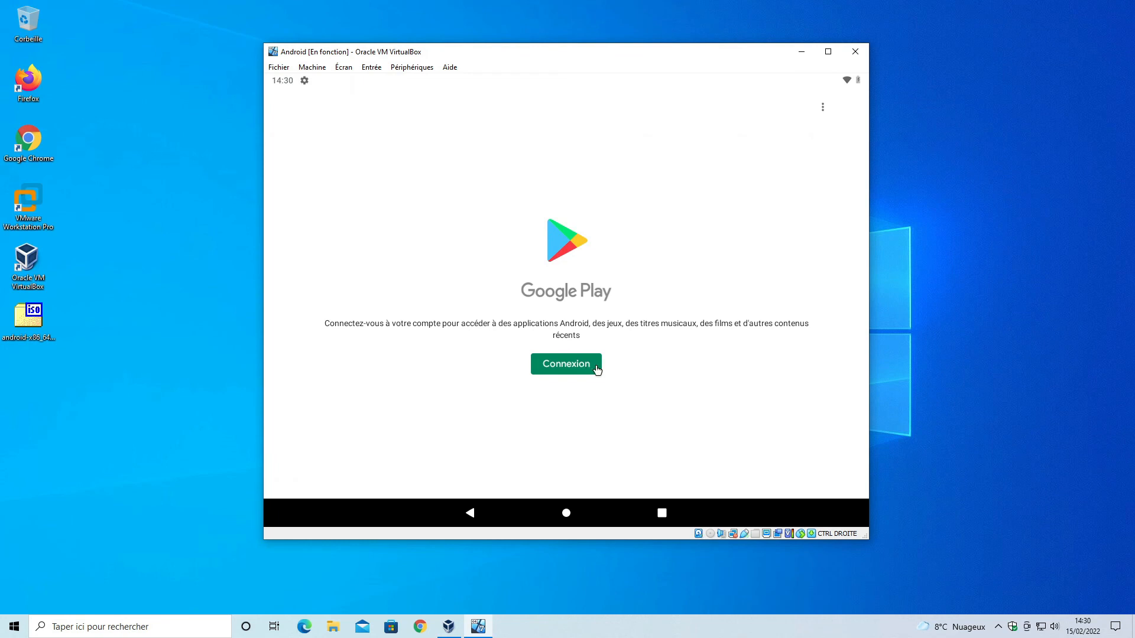
left_click(597, 370)
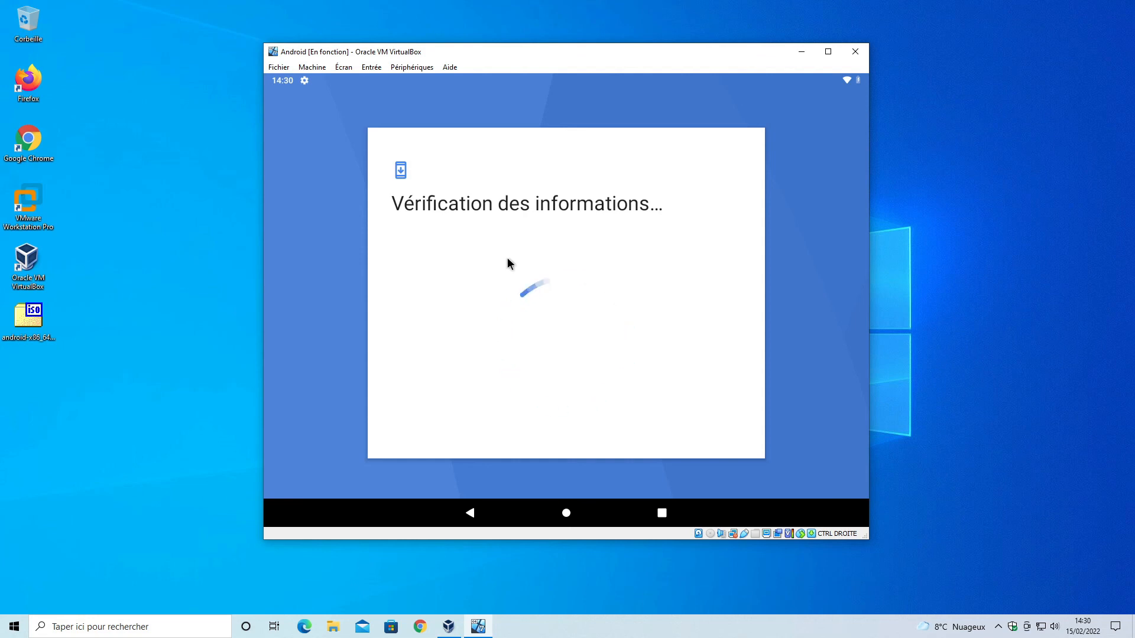
left_click(541, 251)
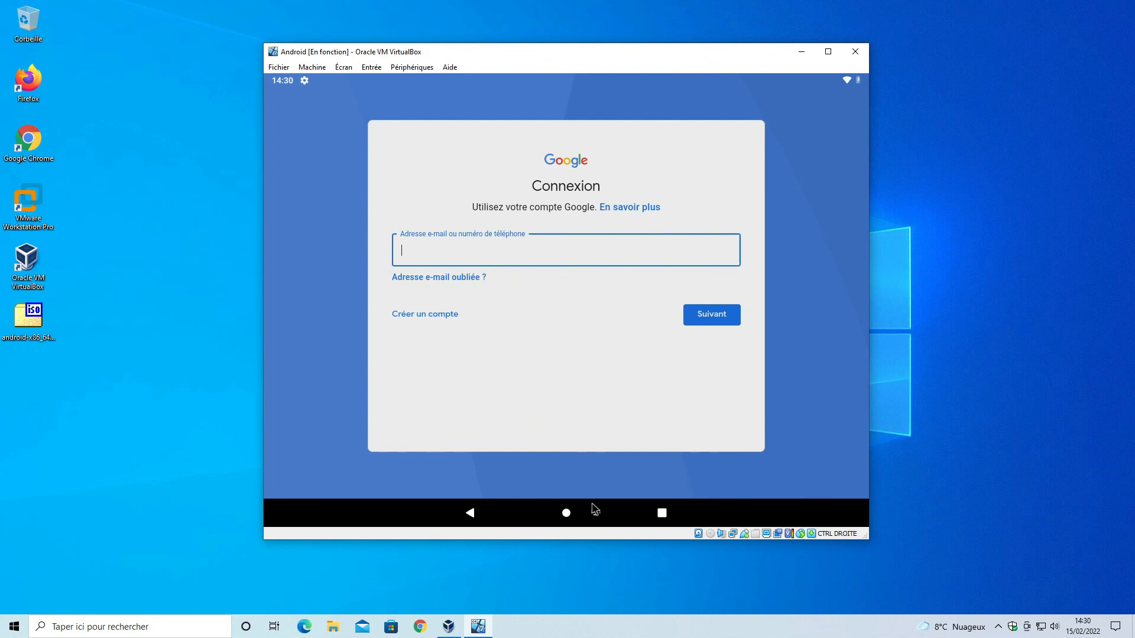
left_click(567, 513)
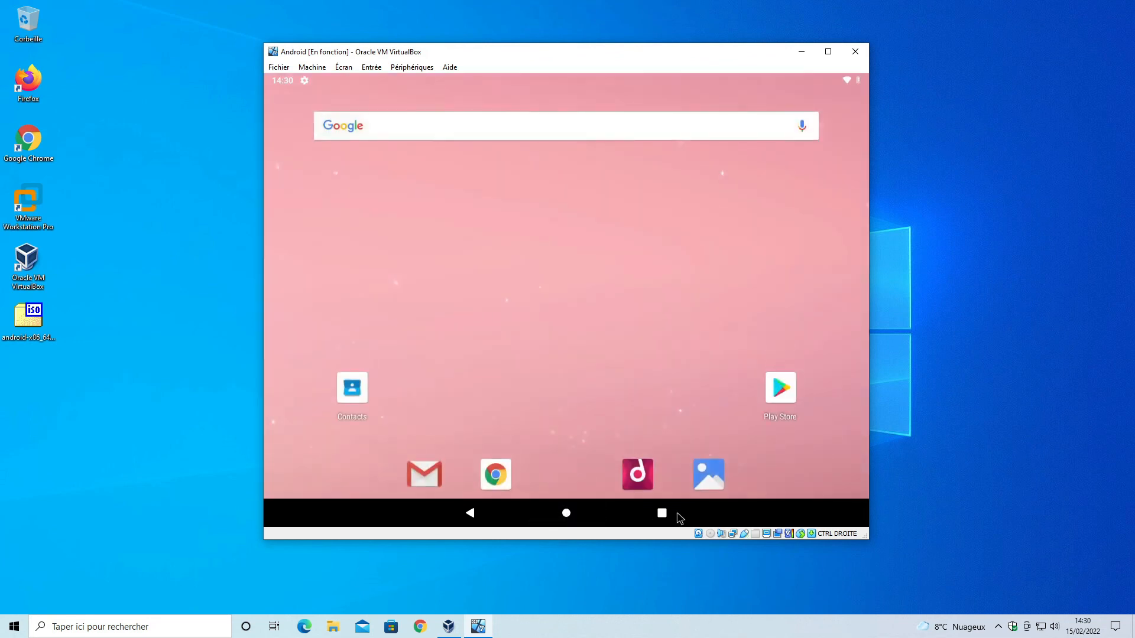
left_click(675, 519)
left_click_drag(607, 341, 591, 74)
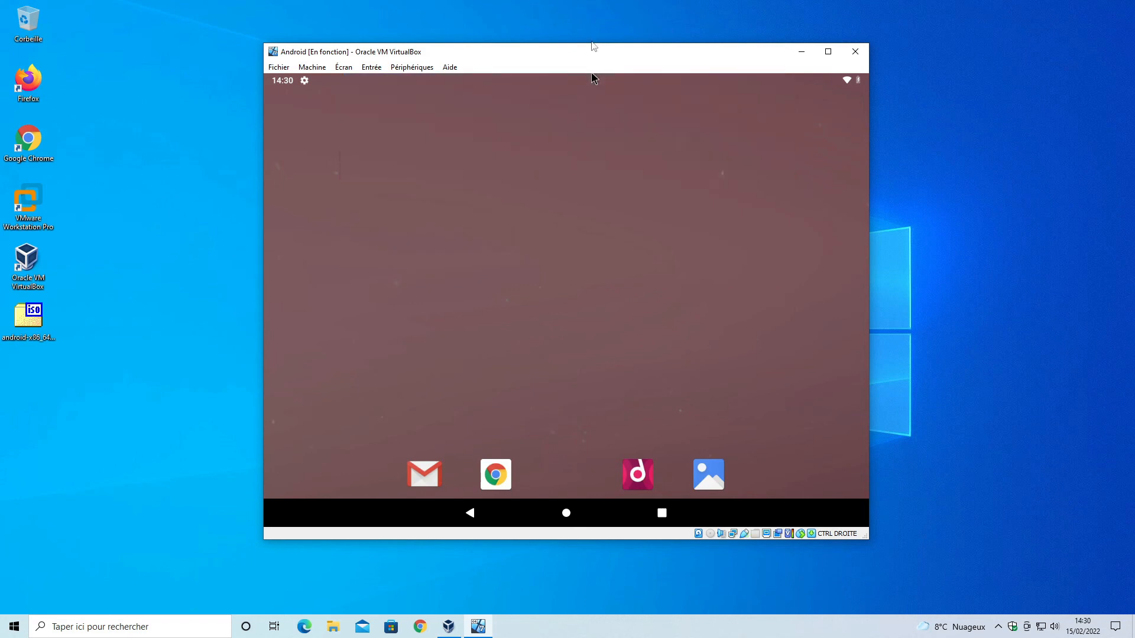